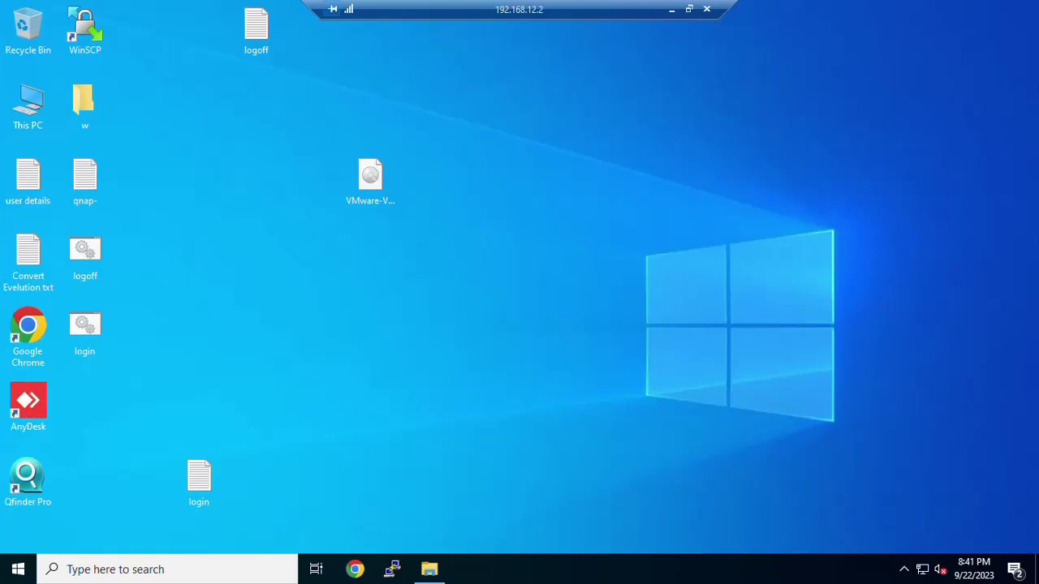
# - Check This PC's system information, noting the Standard edition and installed RAM
pyautogui.click(25, 106)
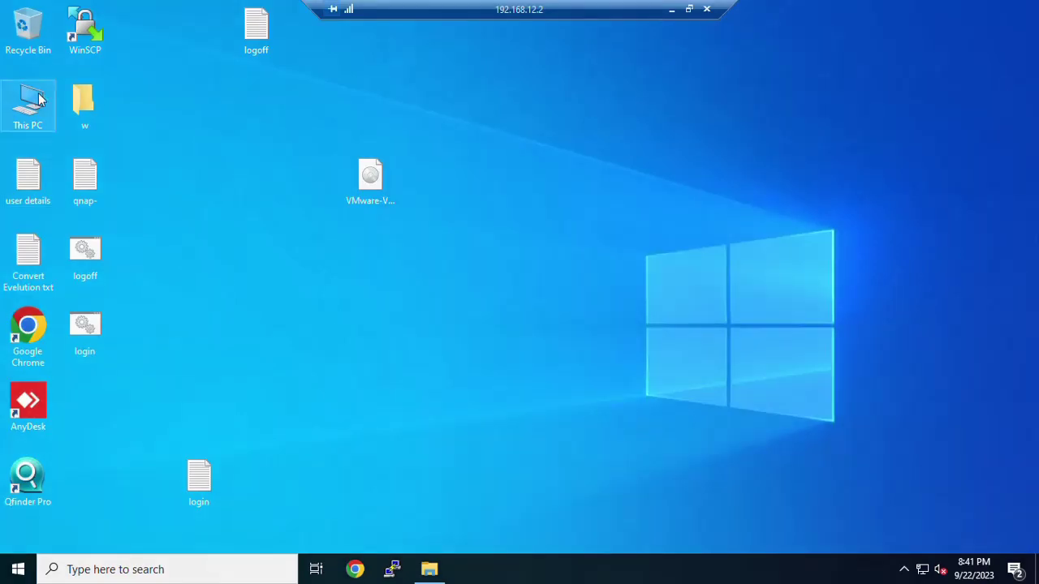
pyautogui.rightClick(39, 95)
pyautogui.click(129, 273)
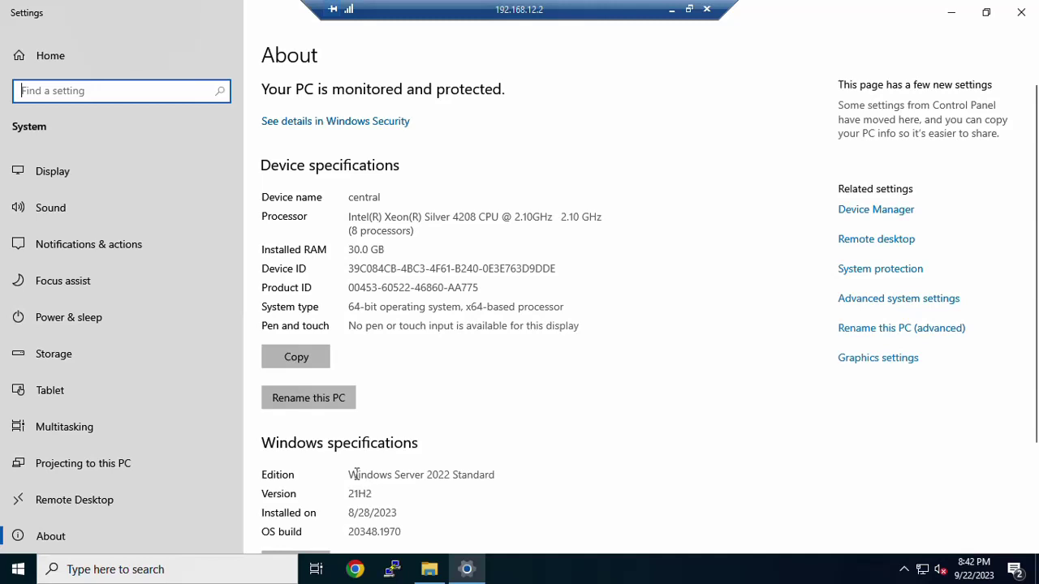
pyautogui.doubleClick(489, 475)
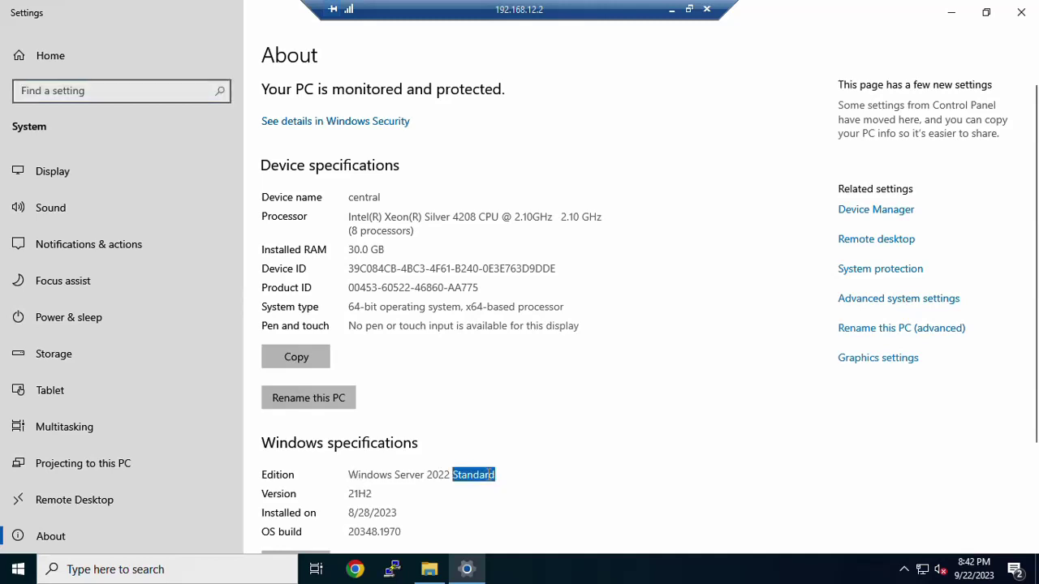
pyautogui.moveTo(349, 249); pyautogui.dragTo(359, 249)
pyautogui.click(355, 236)
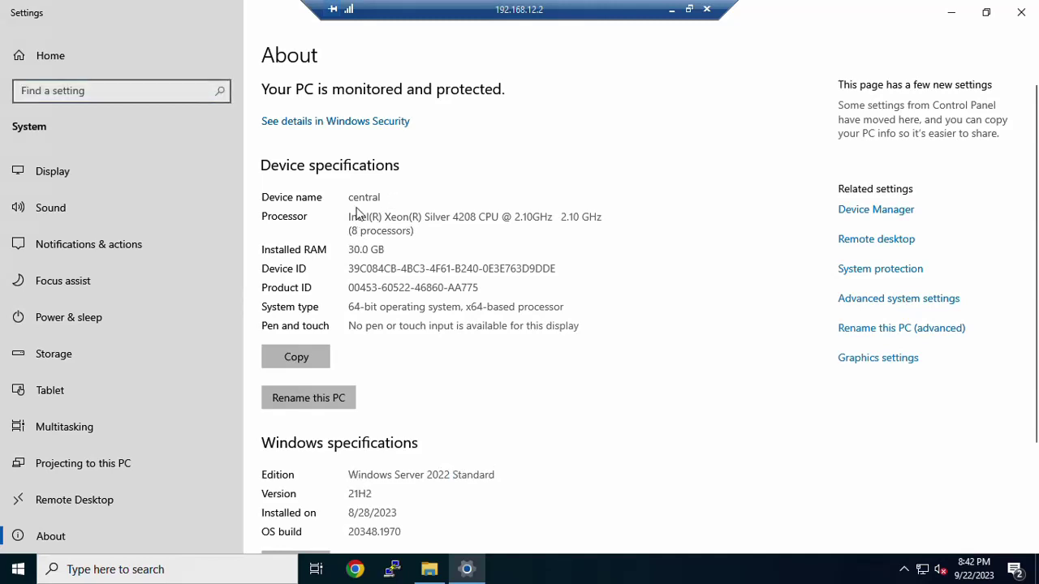
pyautogui.click(1021, 12)
# - Run sysdm.cpl to check that the computer belongs to the comres.local domain
pyautogui.press('super+r')
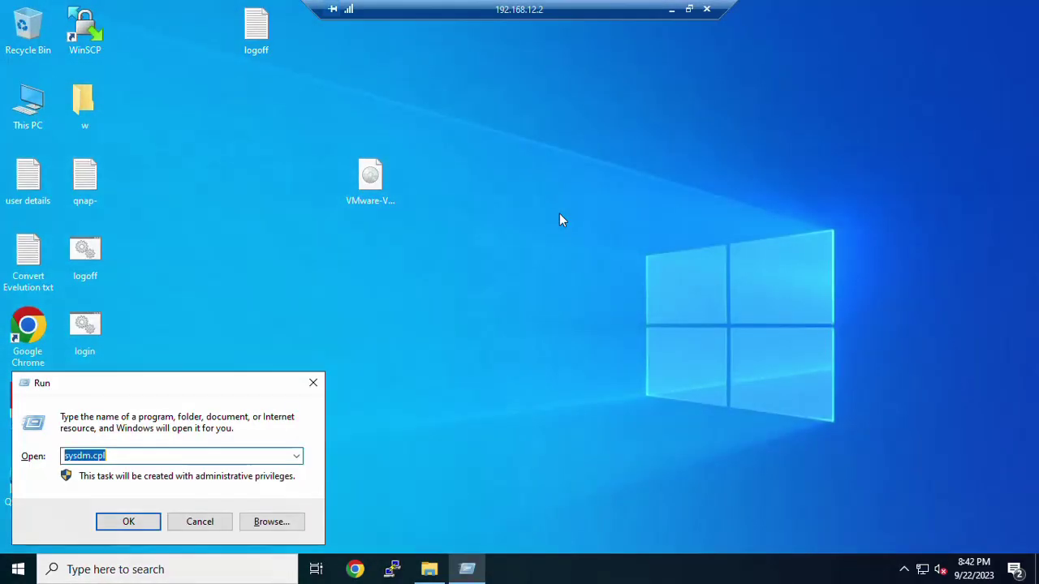
pyautogui.write('sys')
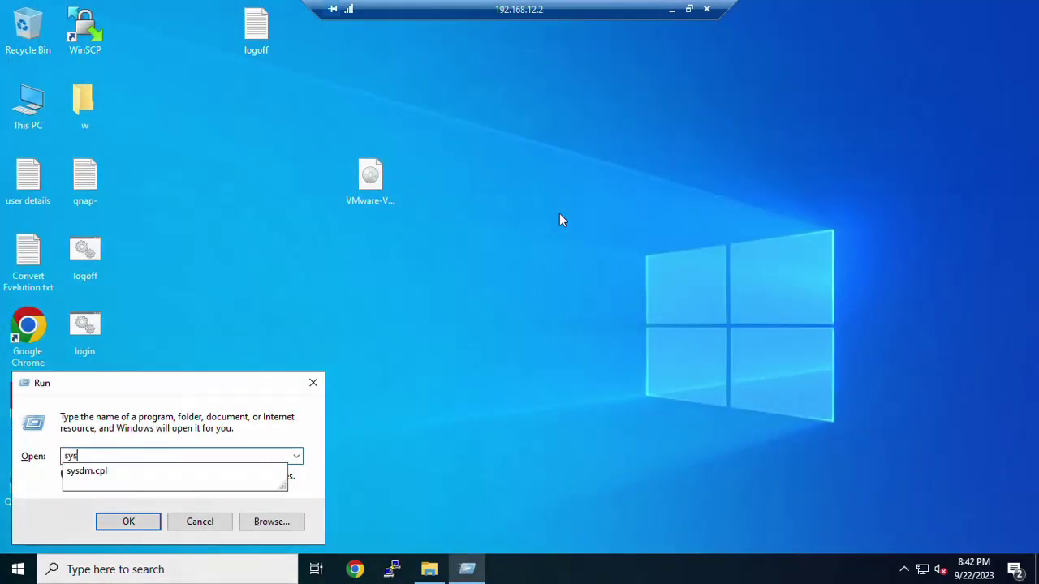
pyautogui.press('Down')
pyautogui.press('Return')
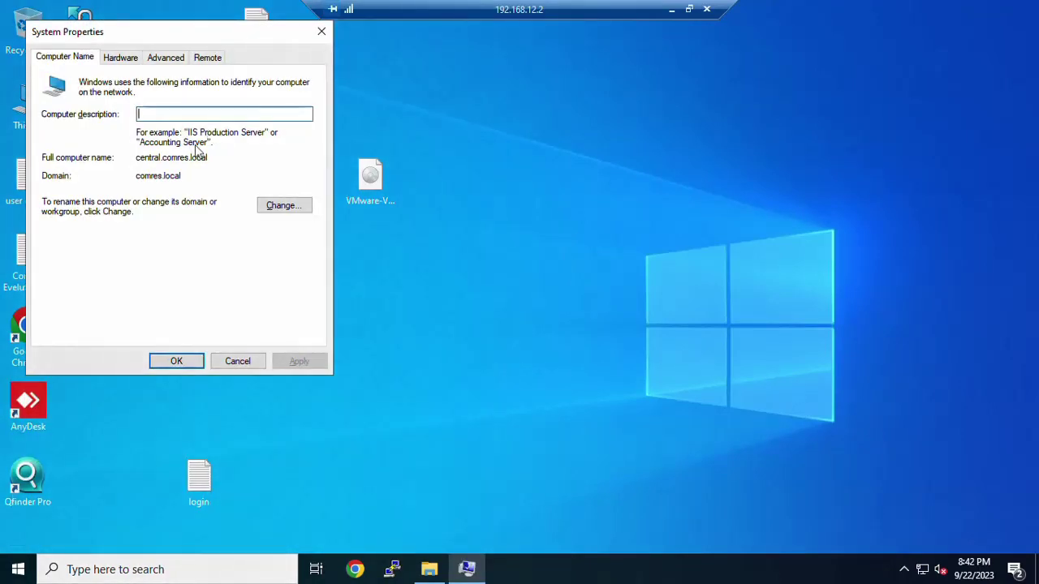
pyautogui.doubleClick(170, 177)
pyautogui.click(170, 177)
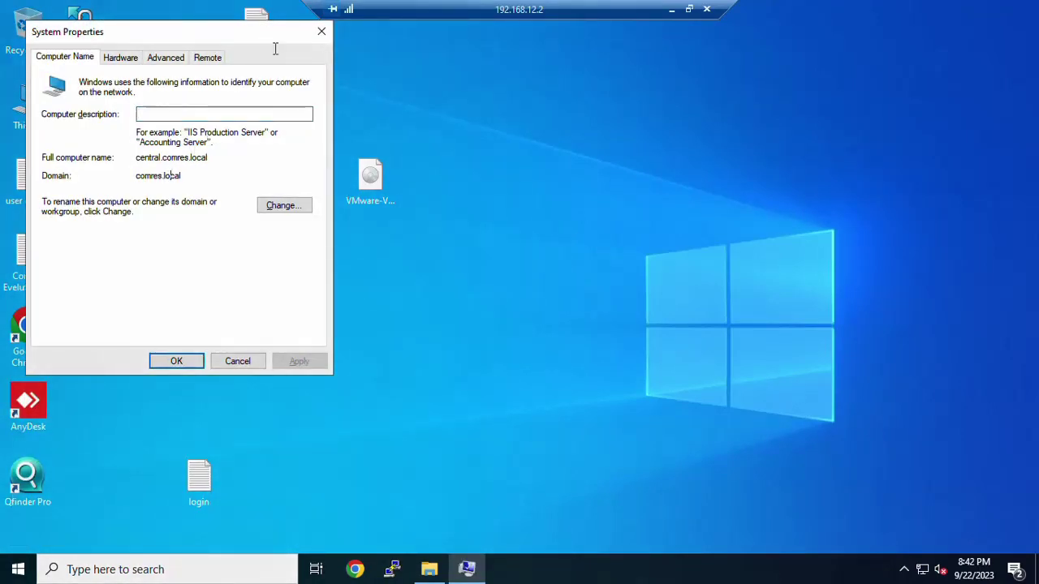
pyautogui.click(321, 32)
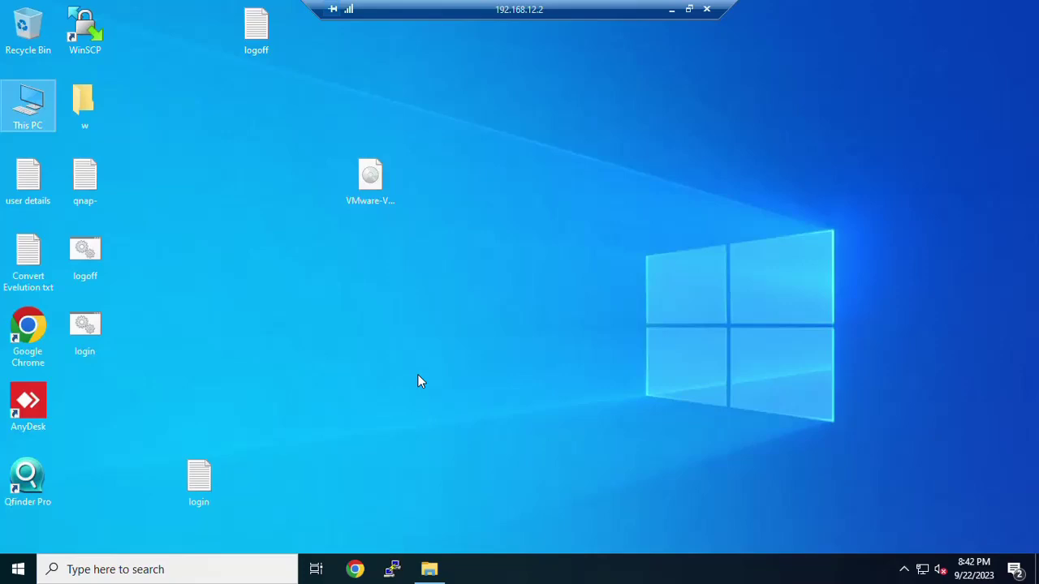
# - Create a new folder named LogData at the root of Local Disk (C:)
pyautogui.doubleClick(27, 111)
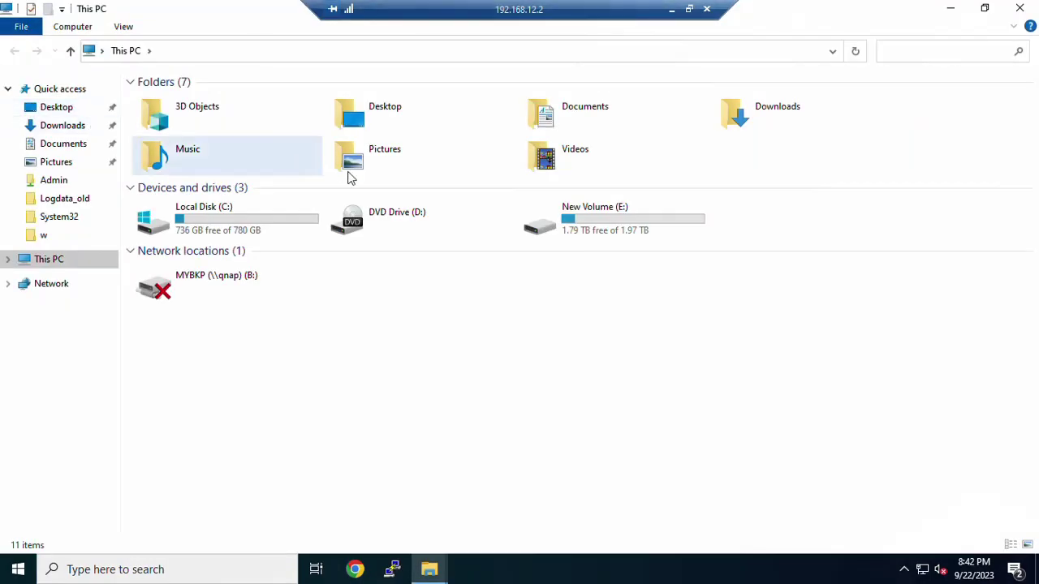
pyautogui.doubleClick(246, 233)
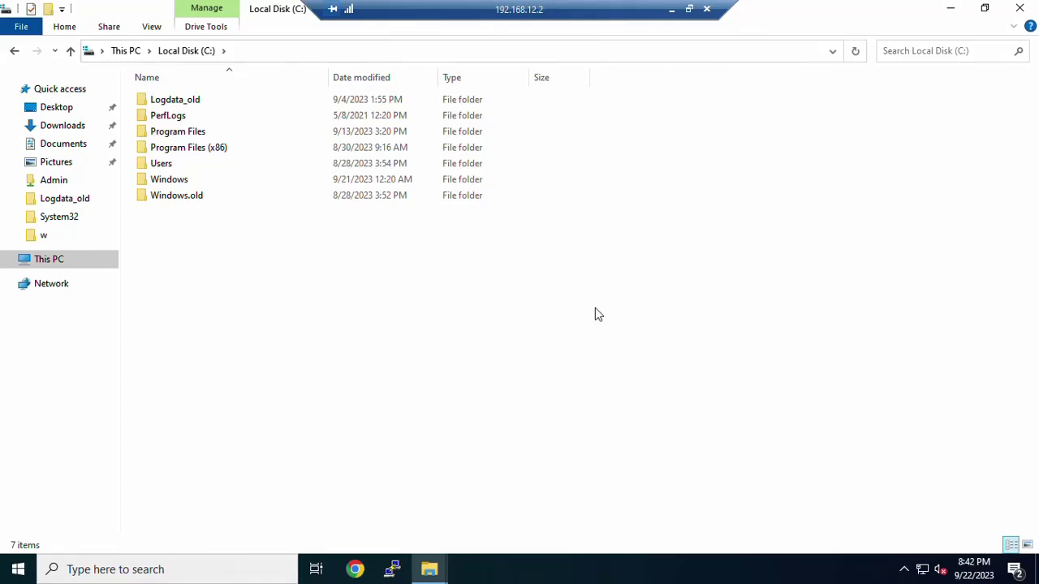
pyautogui.hotkey('ctrl', 'shift', 'n')
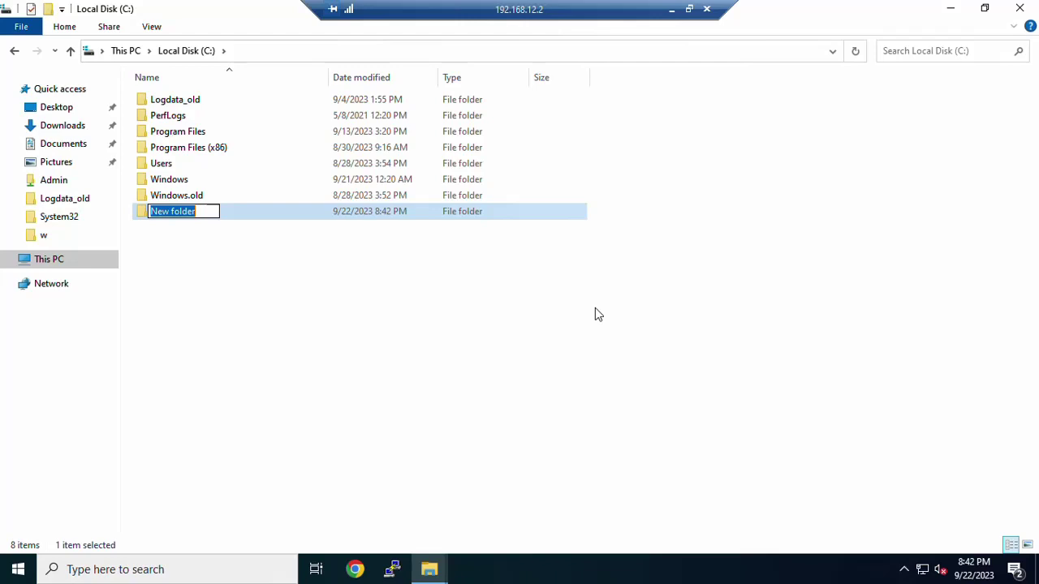
pyautogui.write('L')
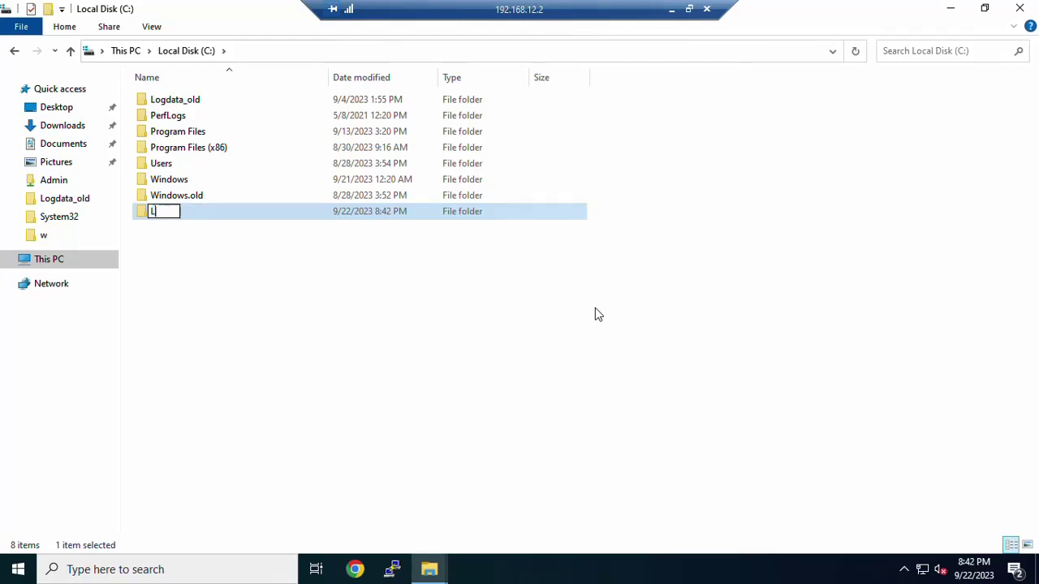
pyautogui.write('ogData')
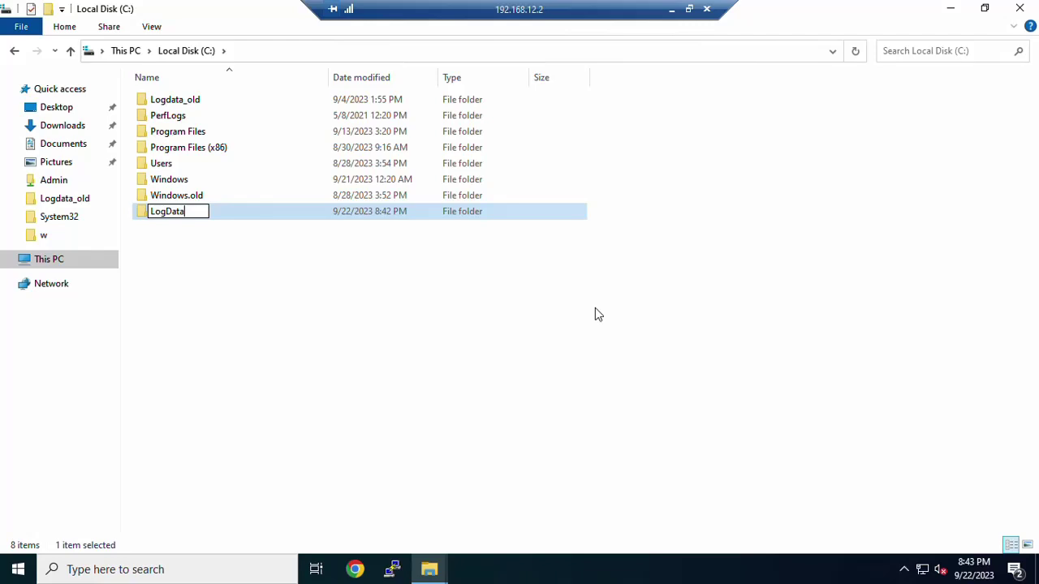
pyautogui.press('Return')
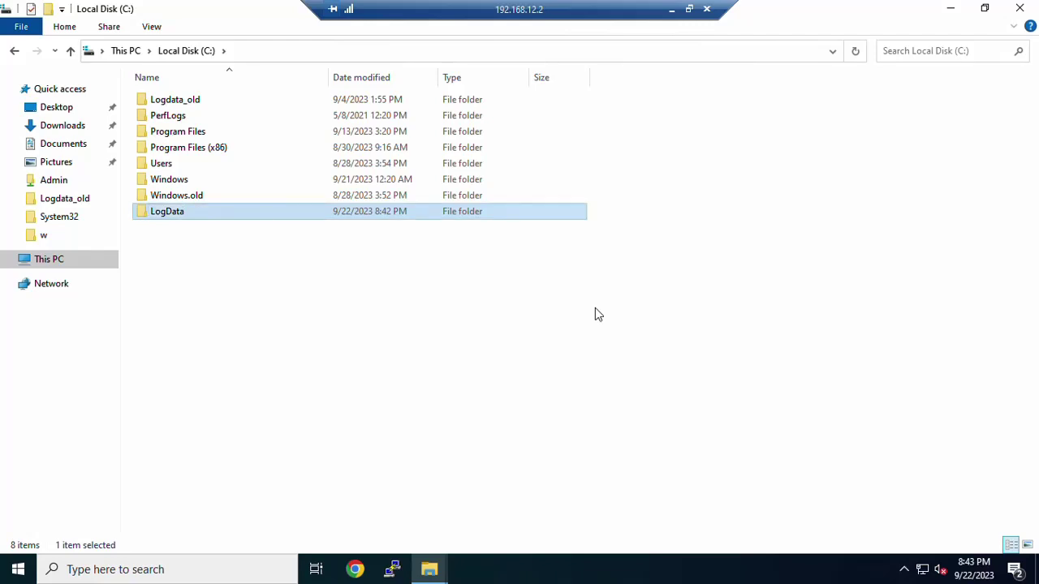
# - In LogData's Advanced Sharing, enable Share this folder as LogData and open Permissions
pyautogui.rightClick(193, 218)
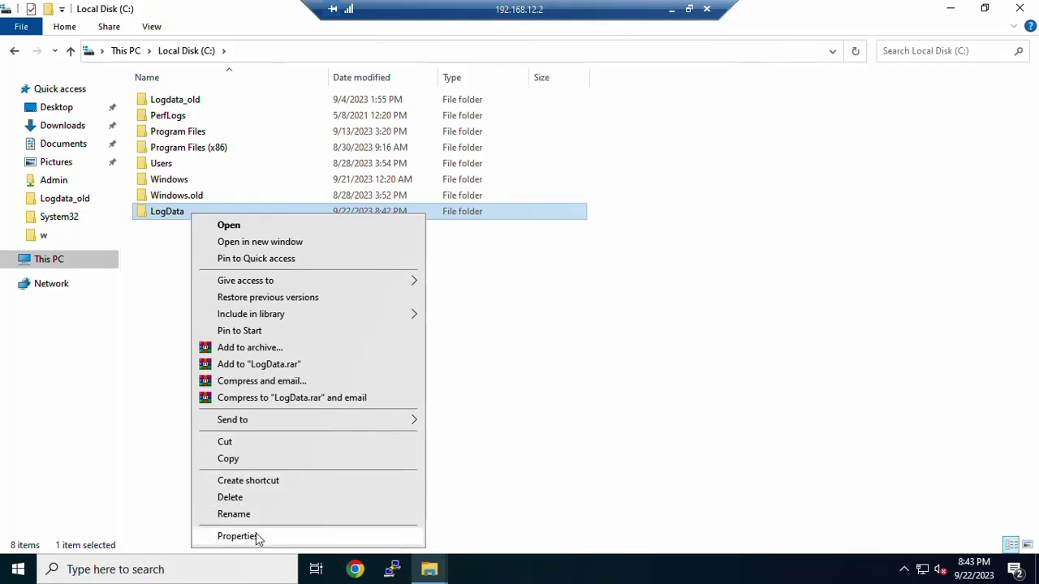
pyautogui.click(237, 537)
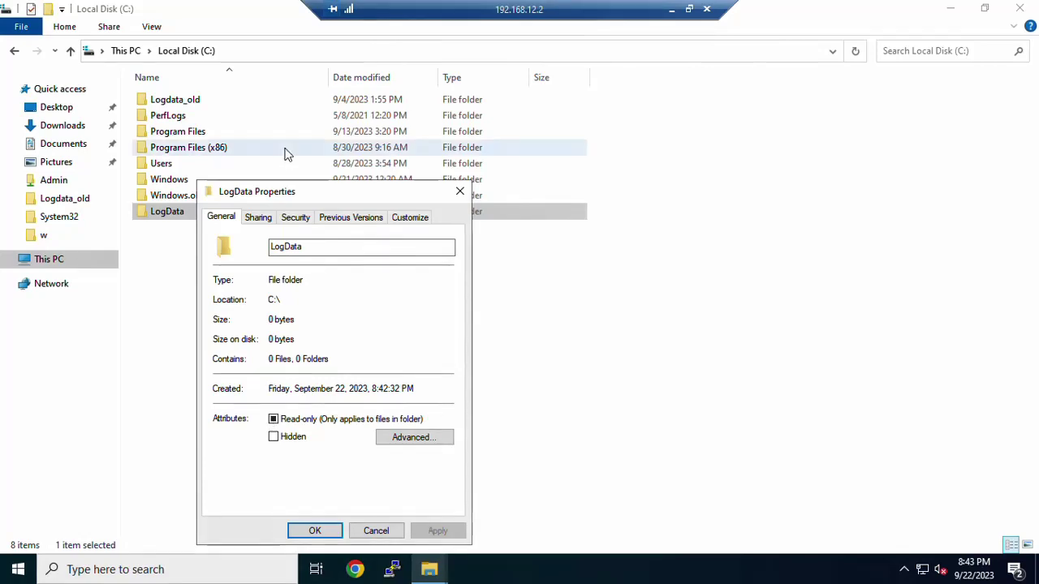
pyautogui.click(258, 218)
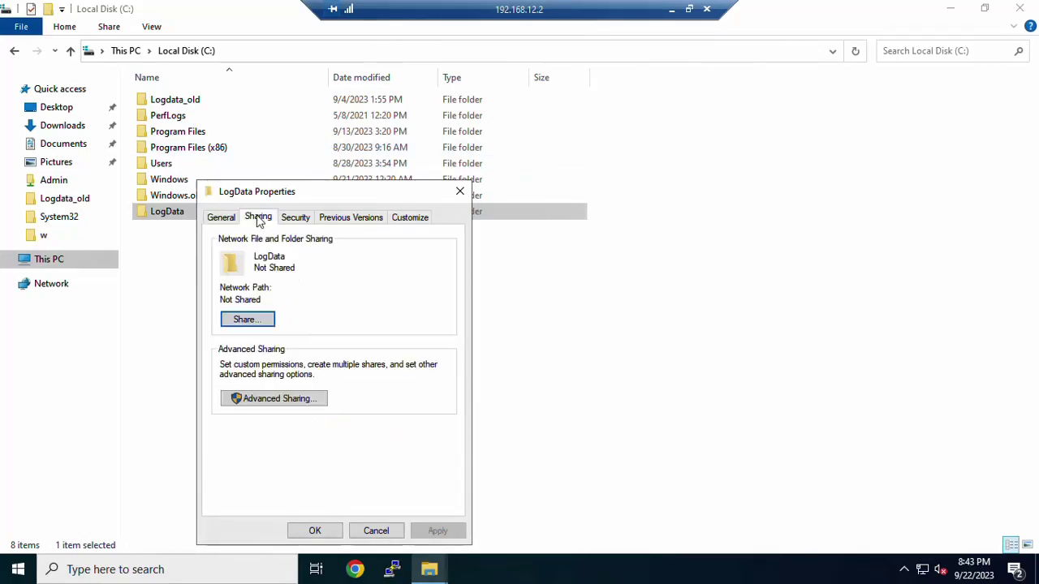
pyautogui.click(275, 398)
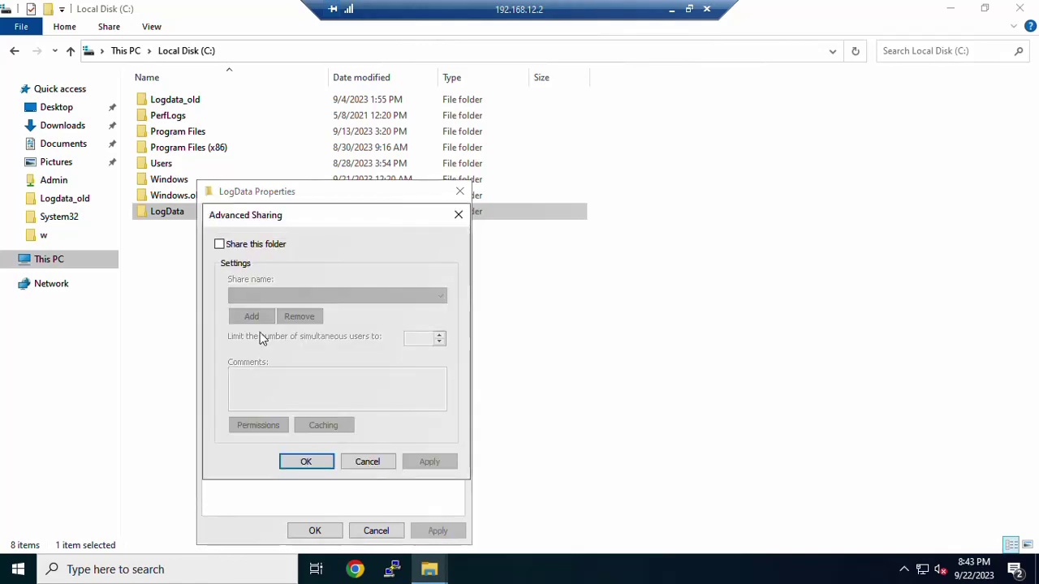
pyautogui.click(224, 249)
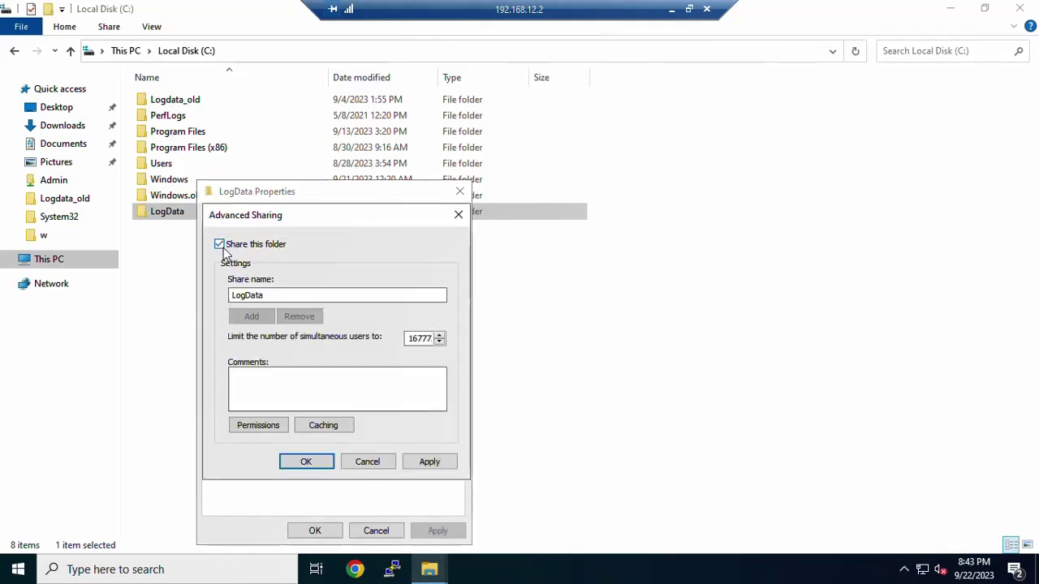
pyautogui.click(241, 426)
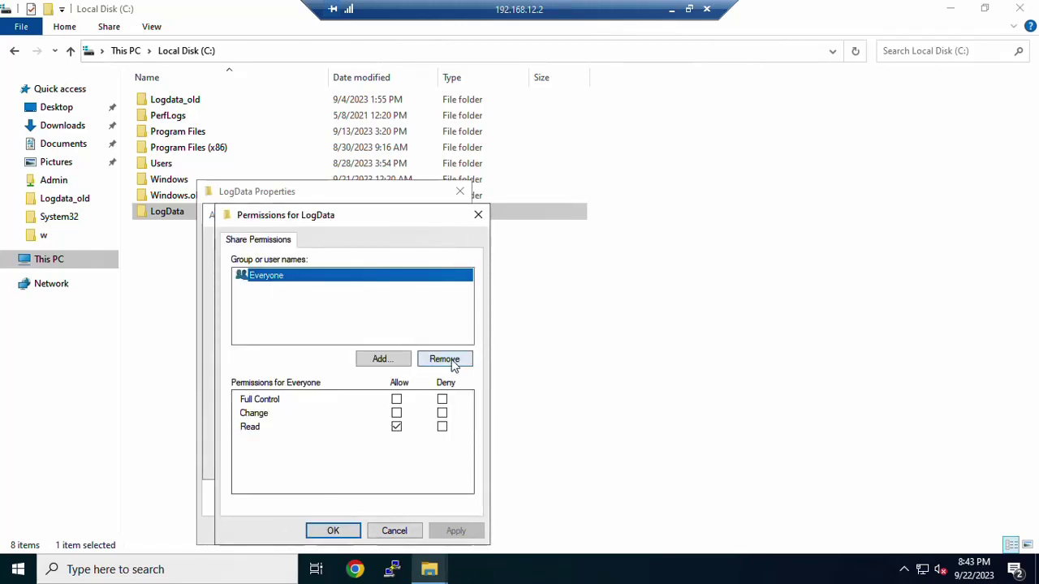
# - Replace Everyone with Authenticated Users in the share permissions and allow Change
pyautogui.click(447, 360)
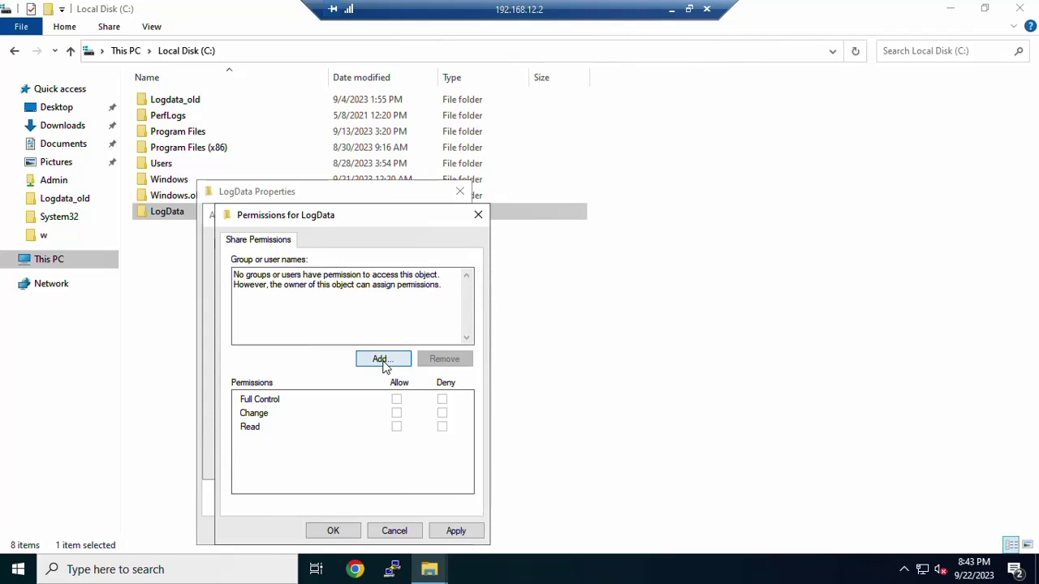
pyautogui.click(384, 365)
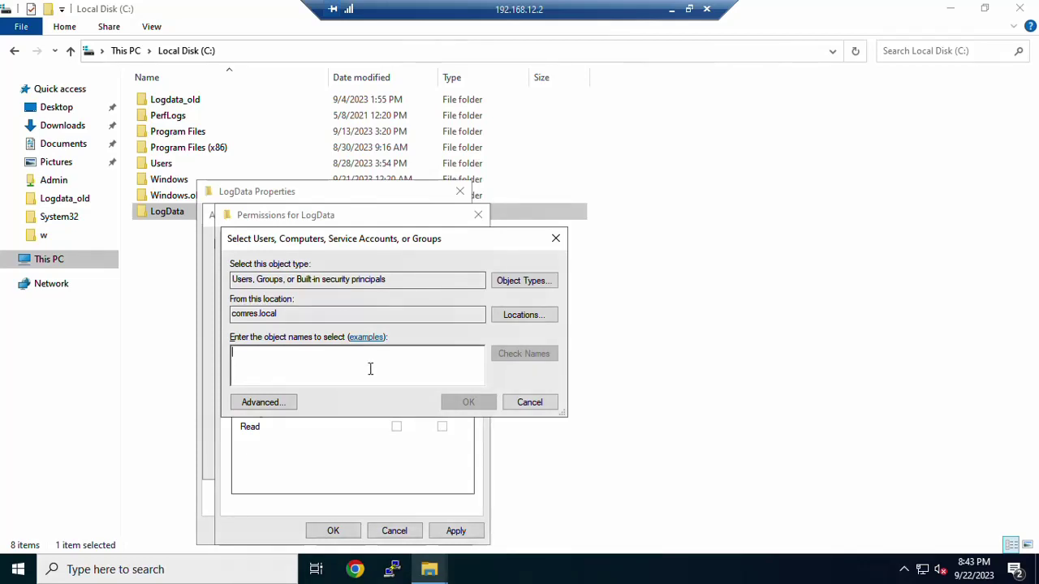
pyautogui.write('Authe')
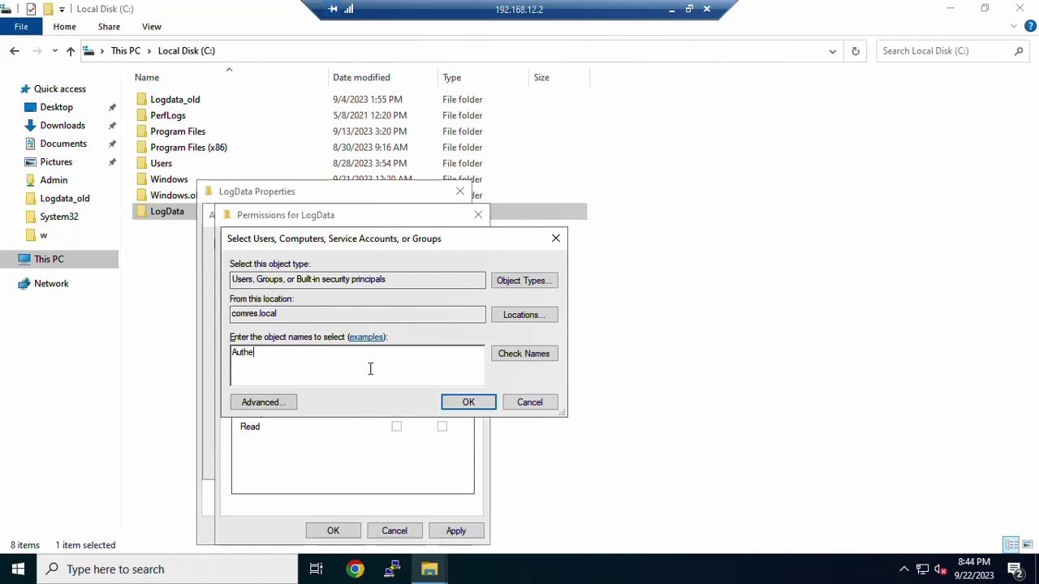
pyautogui.write('nticated Users')
pyautogui.click(519, 362)
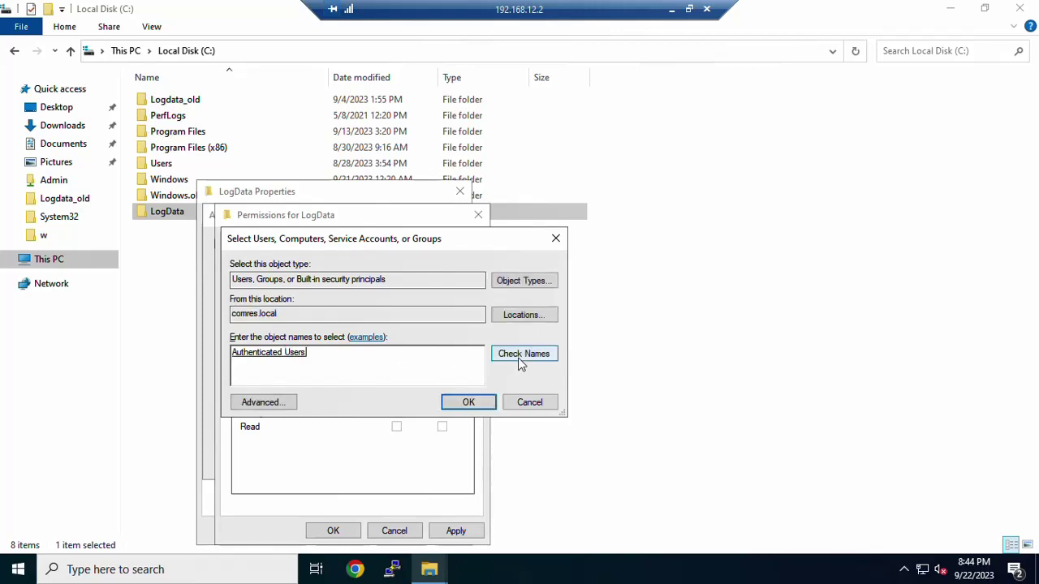
pyautogui.click(470, 403)
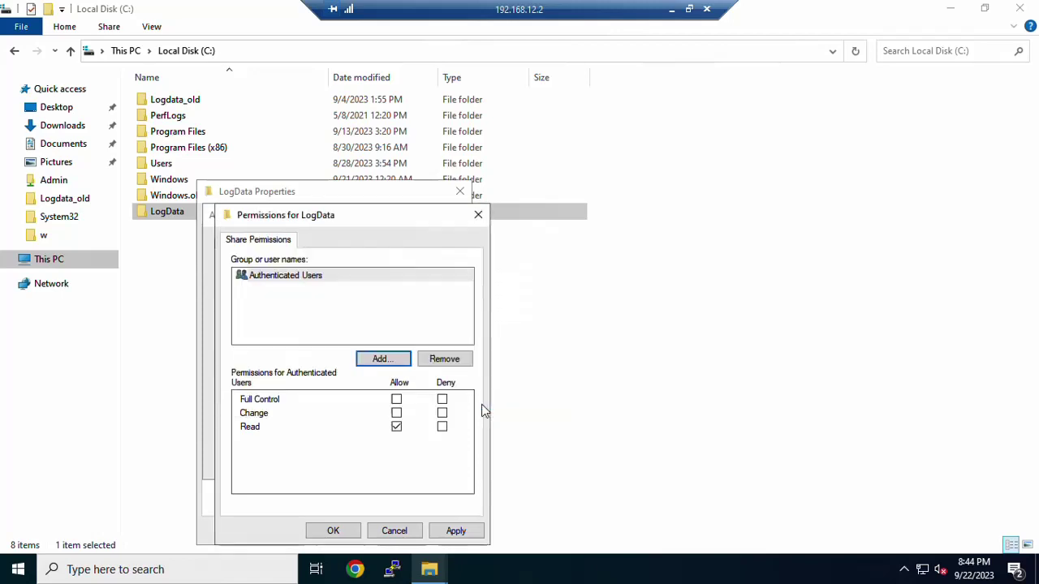
pyautogui.click(396, 413)
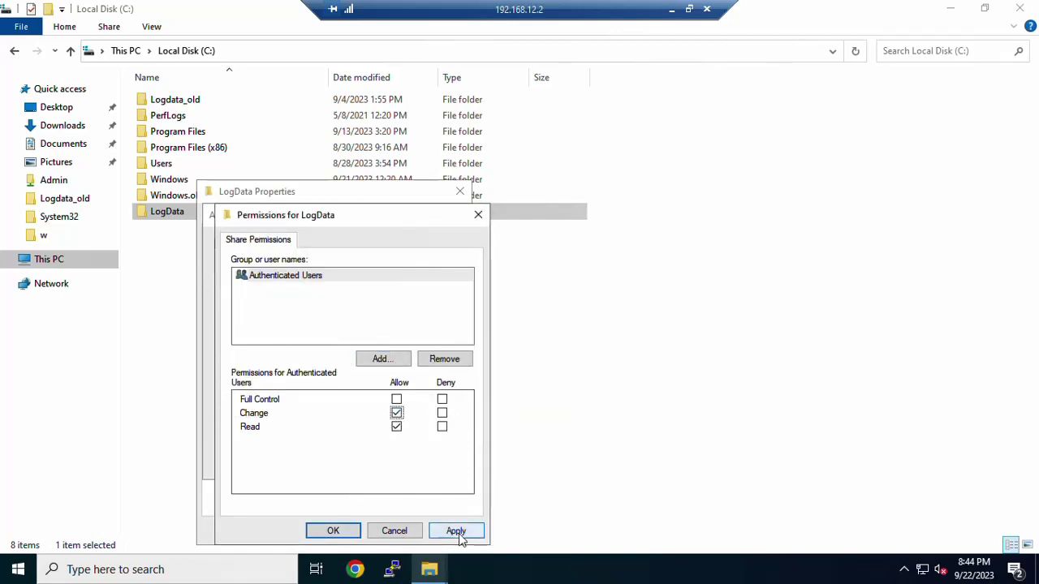
# - Apply and confirm the permissions and advanced sharing, then close LogData Properties
pyautogui.click(455, 530)
pyautogui.click(345, 534)
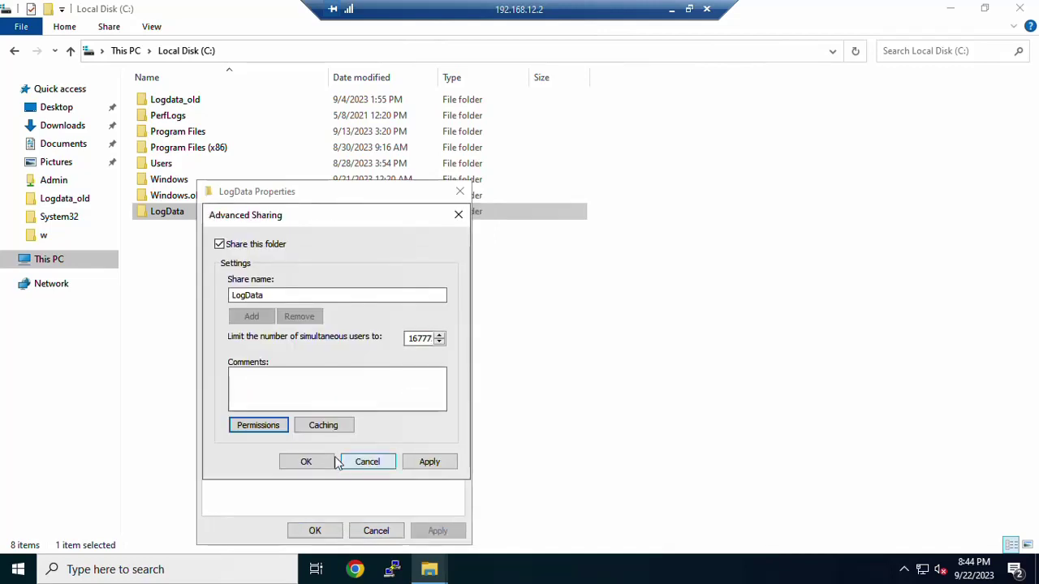
pyautogui.click(432, 462)
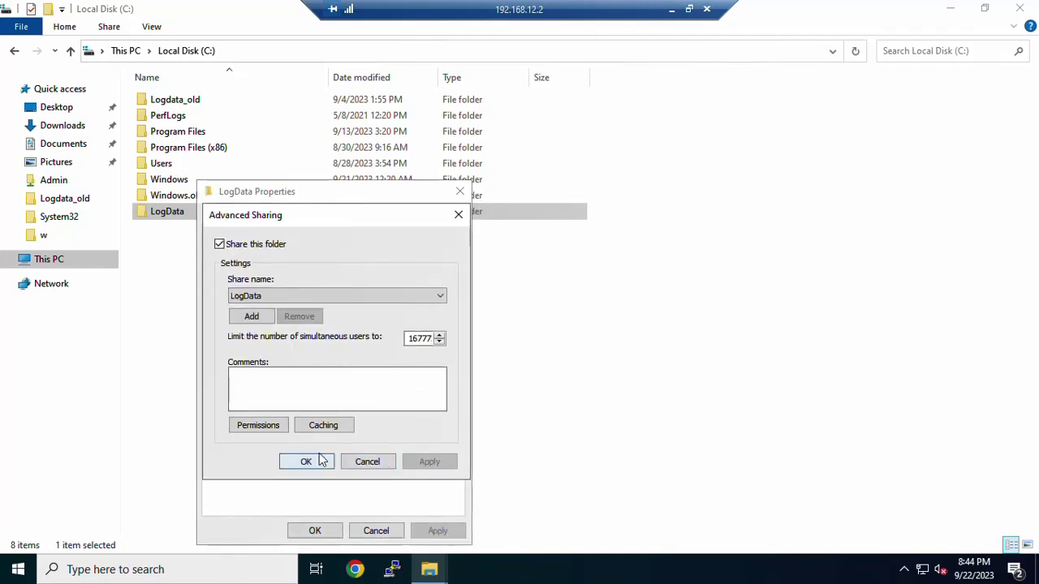
pyautogui.click(311, 460)
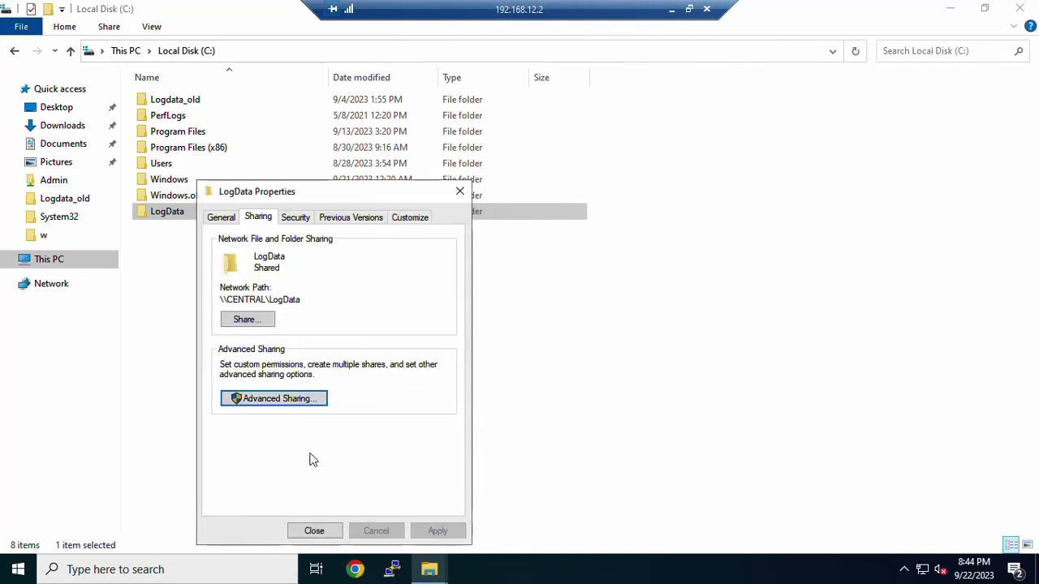
pyautogui.click(314, 531)
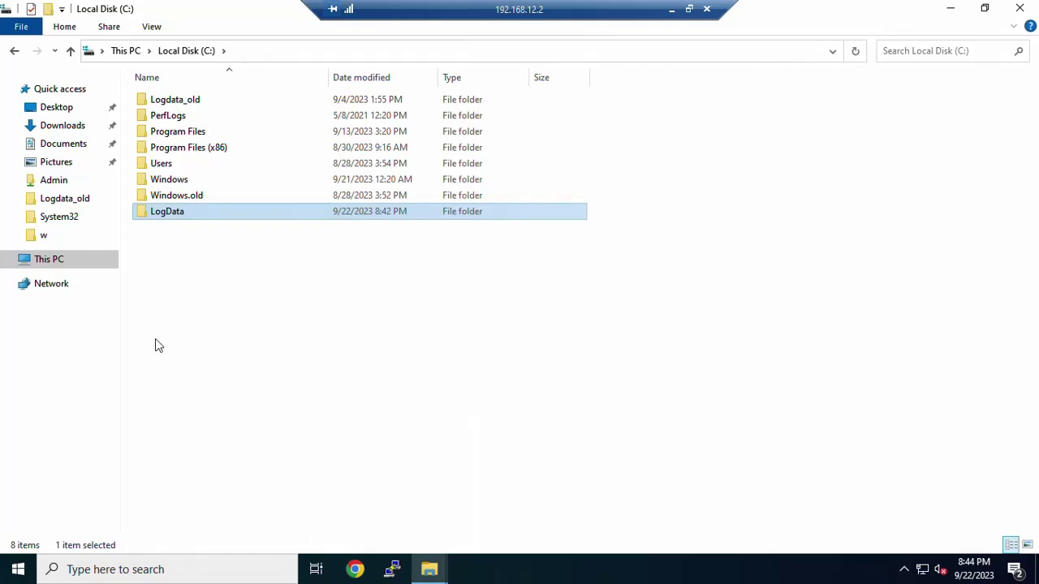
# - Launch Notepad by running notepad from the Run dialog
pyautogui.press('super')
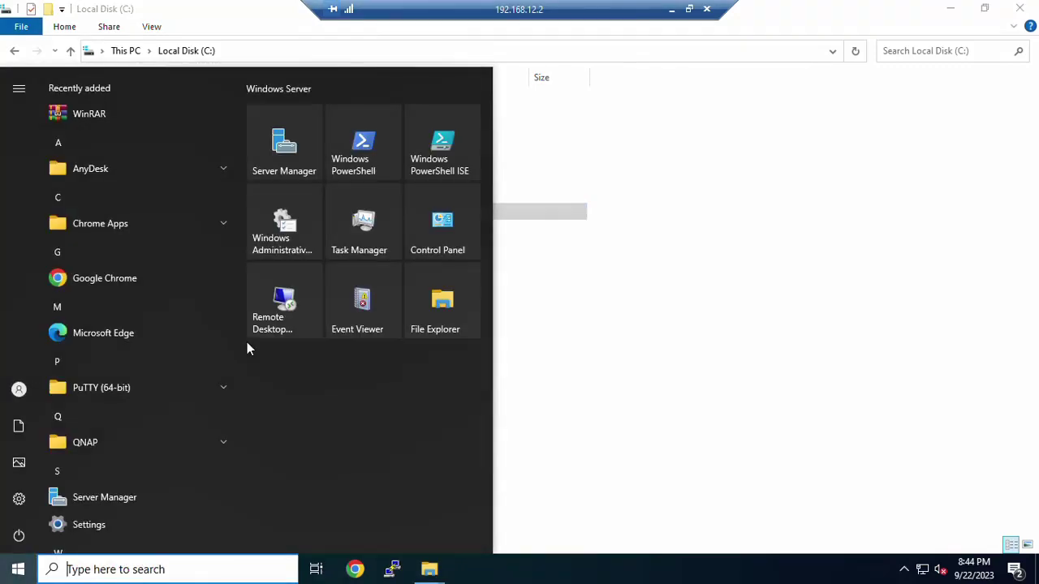
pyautogui.press('super+r')
pyautogui.write('n')
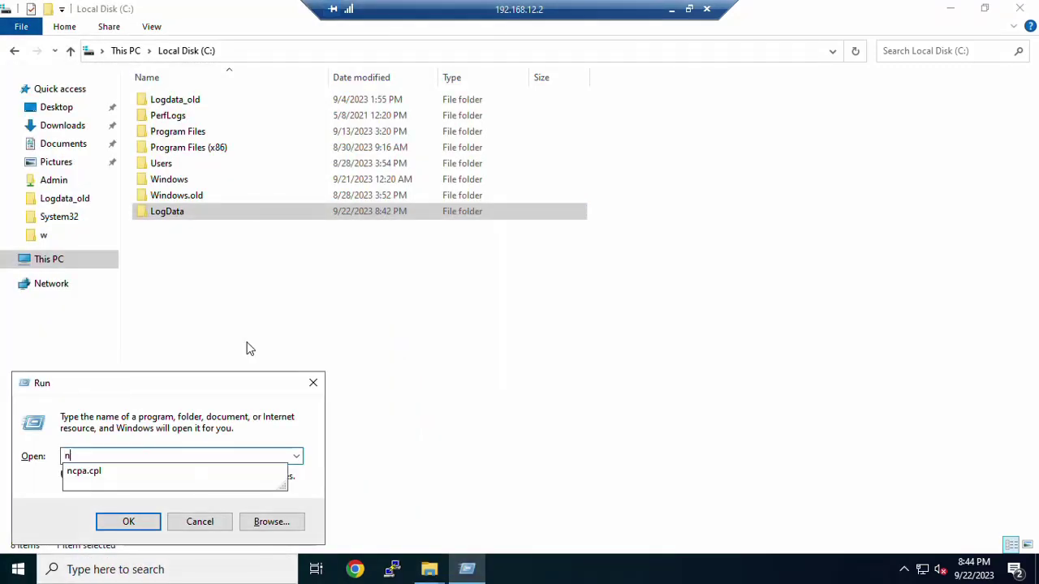
pyautogui.write('otepad')
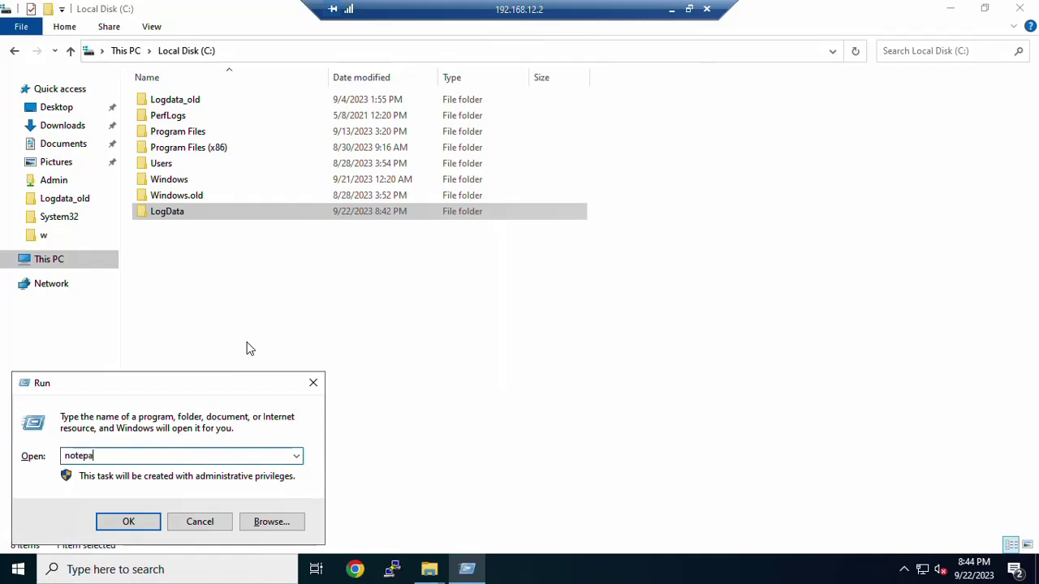
pyautogui.press('Return')
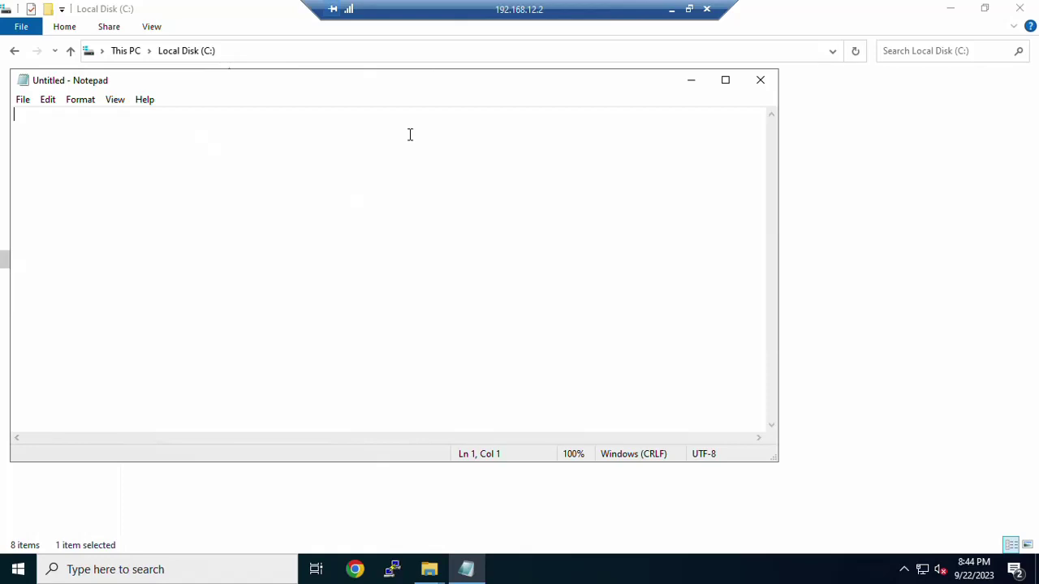
# - Type the line Echo %Computername% %username% %date% %time% >> into Notepad
pyautogui.write('E')
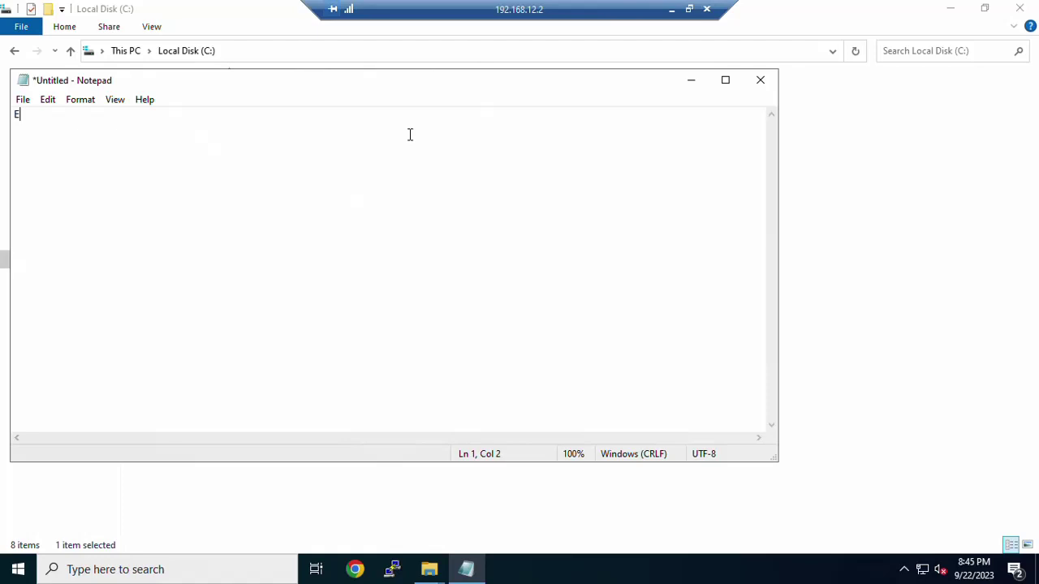
pyautogui.write('cho')
pyautogui.write('%Computern')
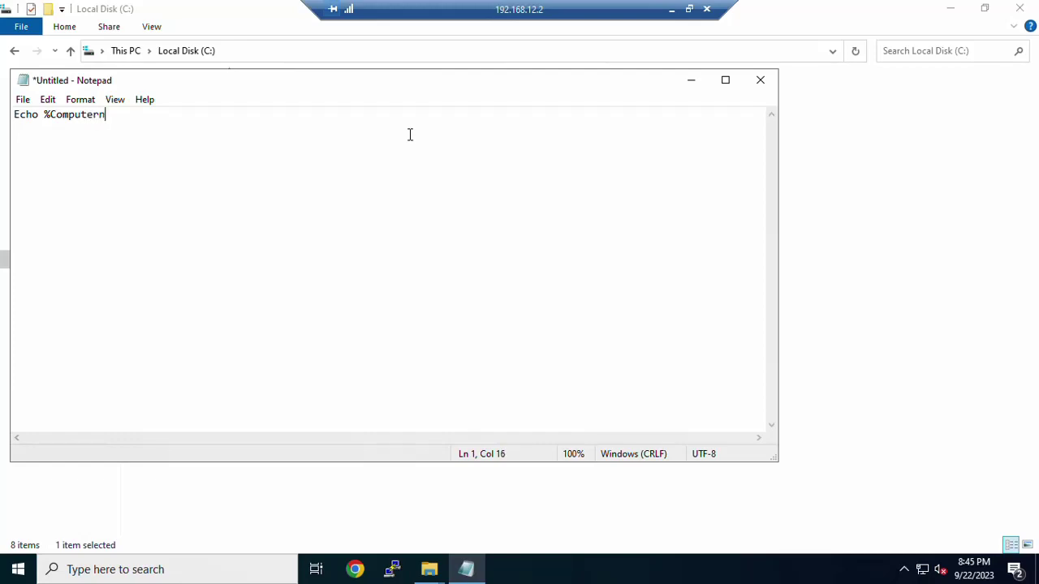
pyautogui.write('ame% %username')
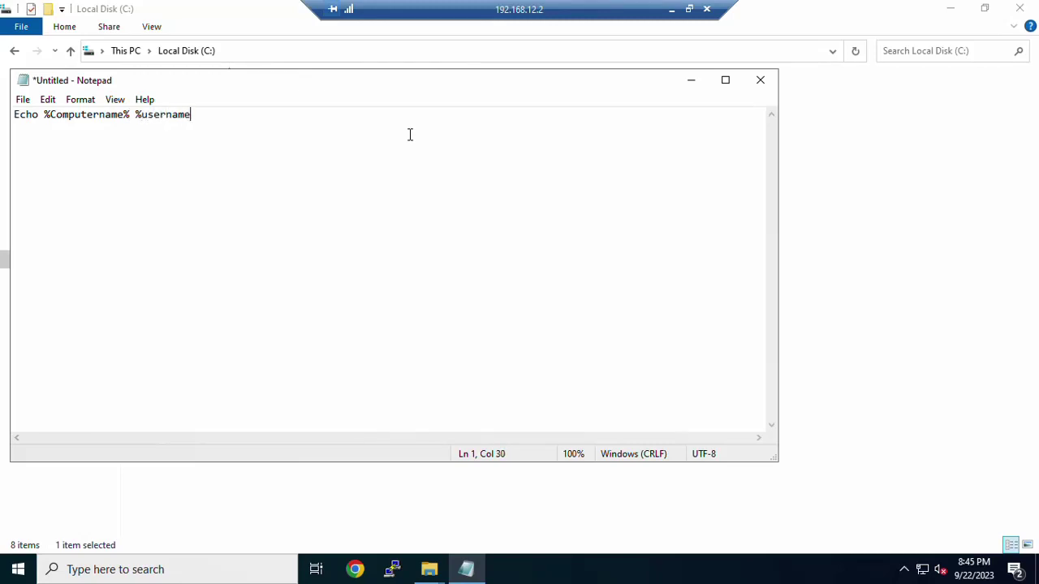
pyautogui.write('%')
pyautogui.write(' %dat')
pyautogui.write('e')
pyautogui.write('%')
pyautogui.write(' %')
pyautogui.press('BackSpace')
pyautogui.write('%time%')
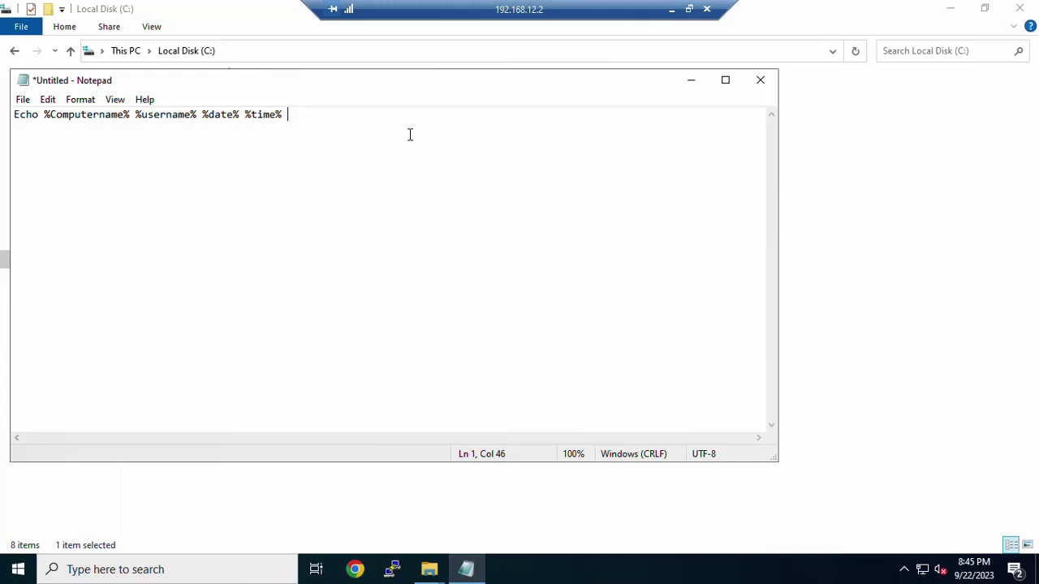
pyautogui.write(' >>')
# - Copy LogData's network path \\CENTRAL\LogData from its Sharing tab and return to Notepad
pyautogui.moveTo(431, 575)
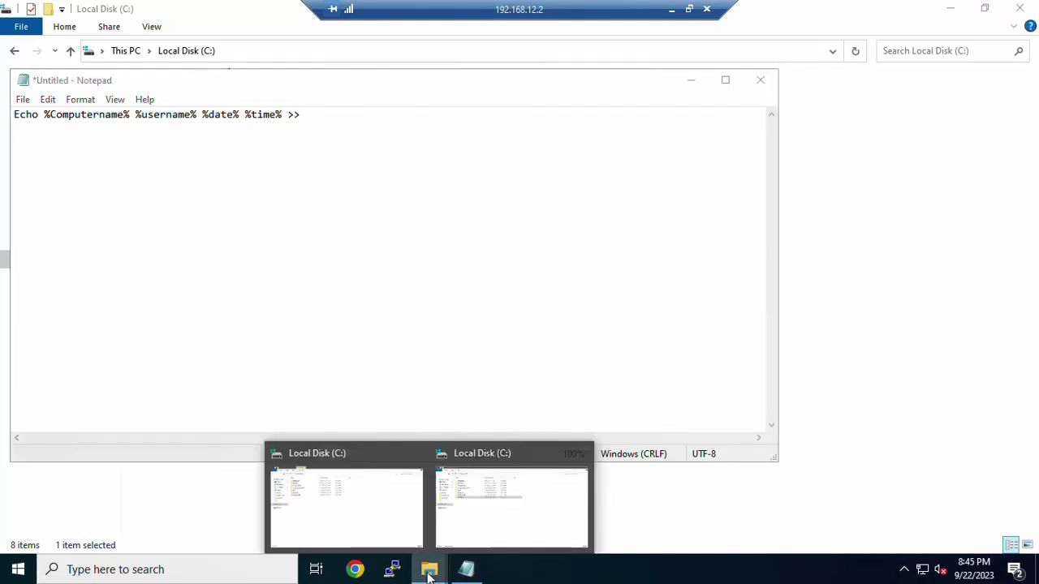
pyautogui.click(472, 498)
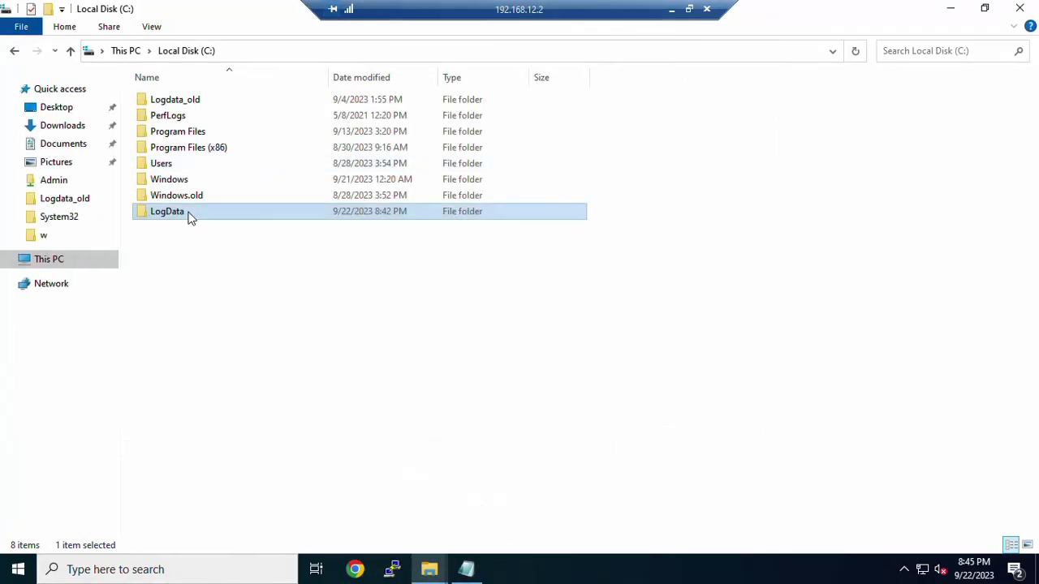
pyautogui.rightClick(188, 212)
pyautogui.click(247, 537)
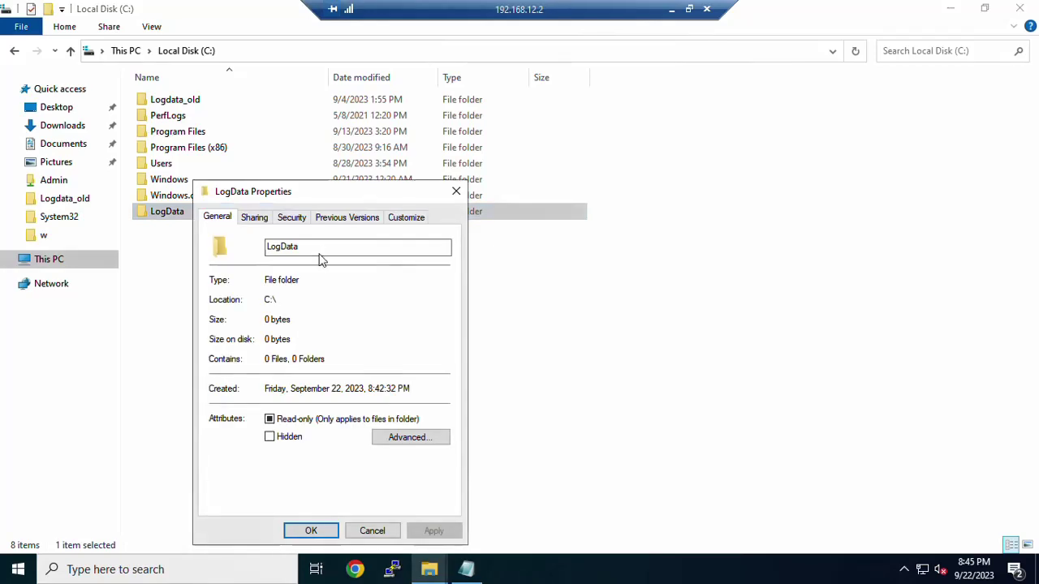
pyautogui.click(255, 217)
pyautogui.moveTo(298, 300); pyautogui.dragTo(212, 303)
pyautogui.hotkey('ctrl', 'c')
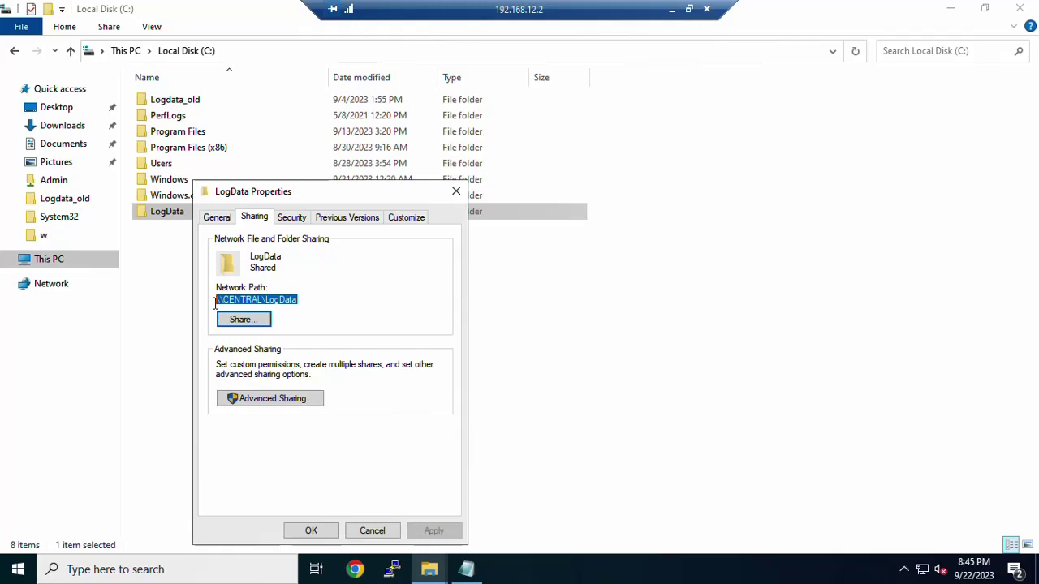
pyautogui.click(468, 567)
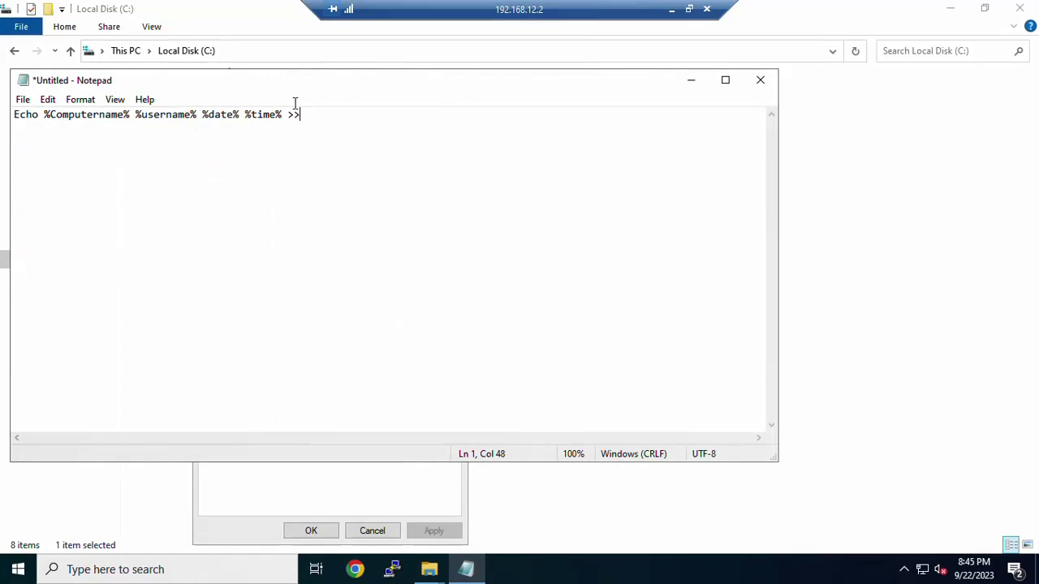
# - Paste \\CENTRAL\LogData after >> and append \login.txt
pyautogui.hotkey('ctrl', 'v')
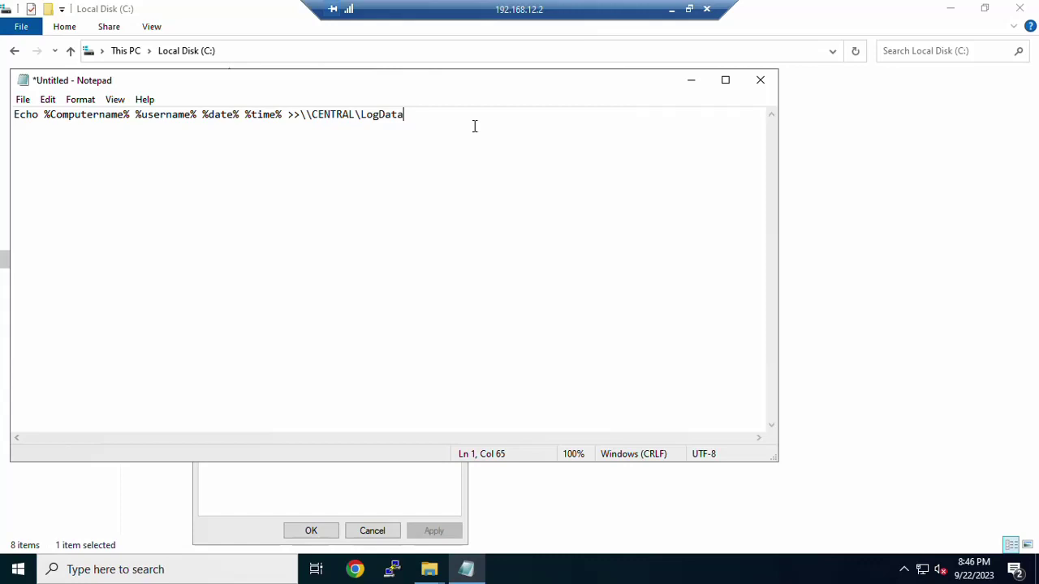
pyautogui.write('\\login.txt')
# - Save the script as login.bat with the All Files type
pyautogui.click(22, 100)
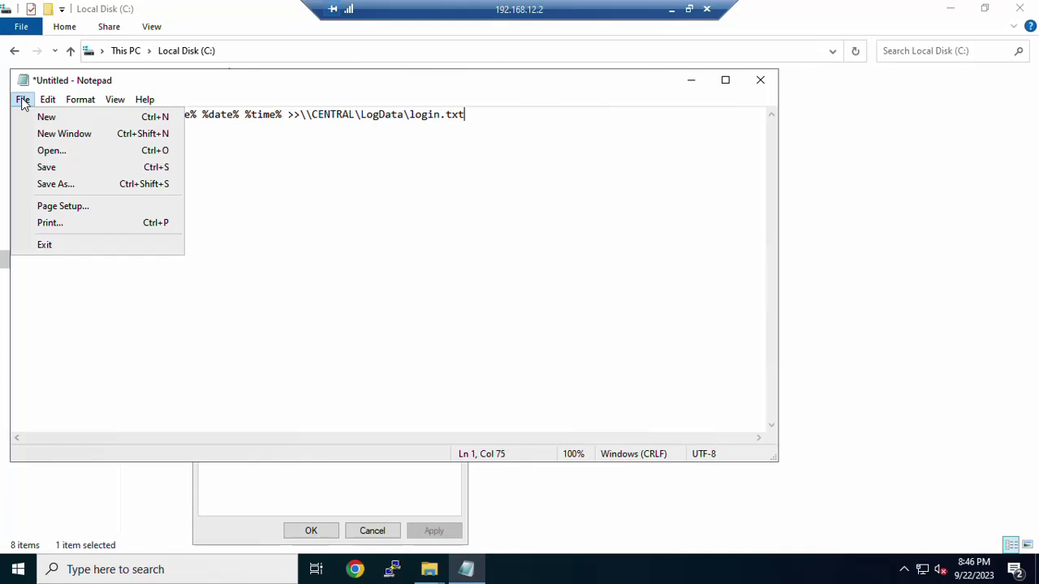
pyautogui.click(71, 194)
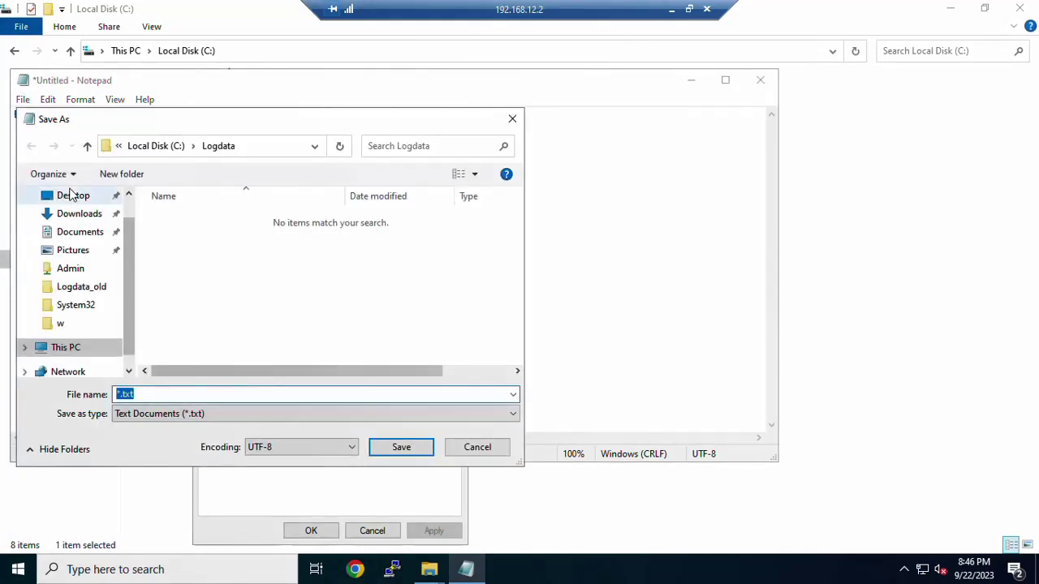
pyautogui.click(213, 417)
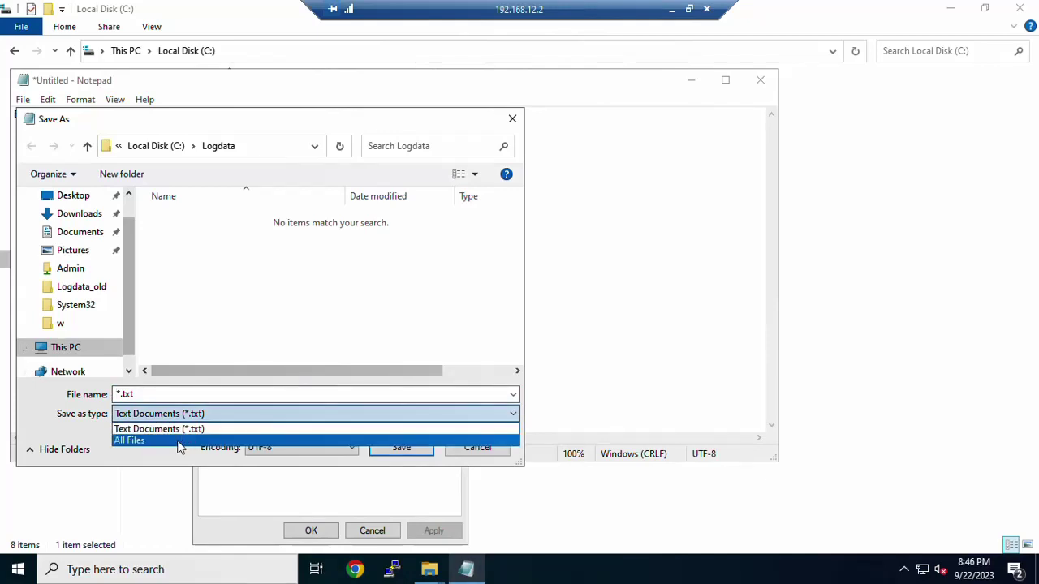
pyautogui.click(185, 439)
pyautogui.click(211, 393)
pyautogui.click(209, 390)
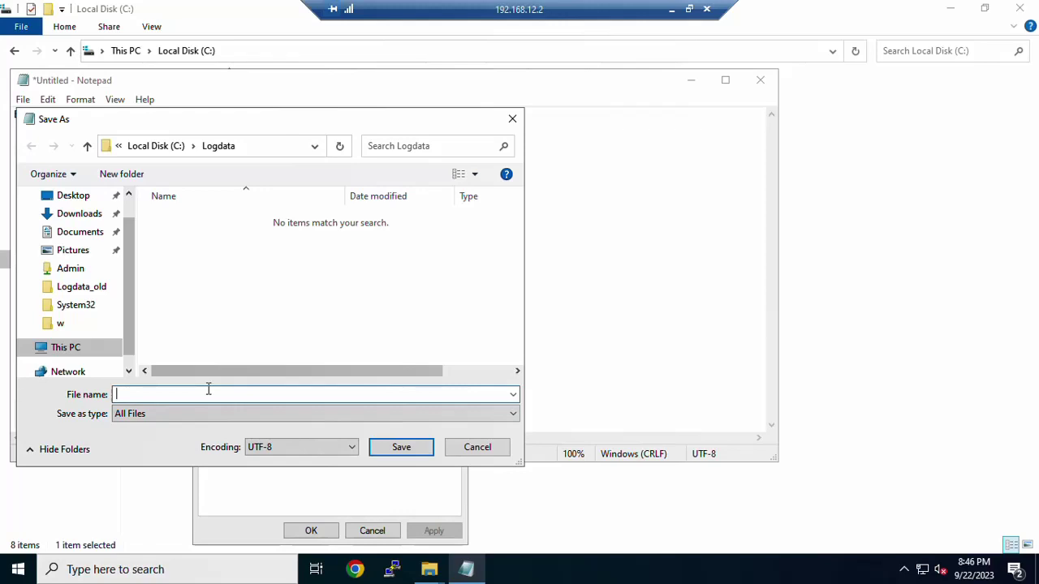
pyautogui.write('login.bat')
pyautogui.click(401, 449)
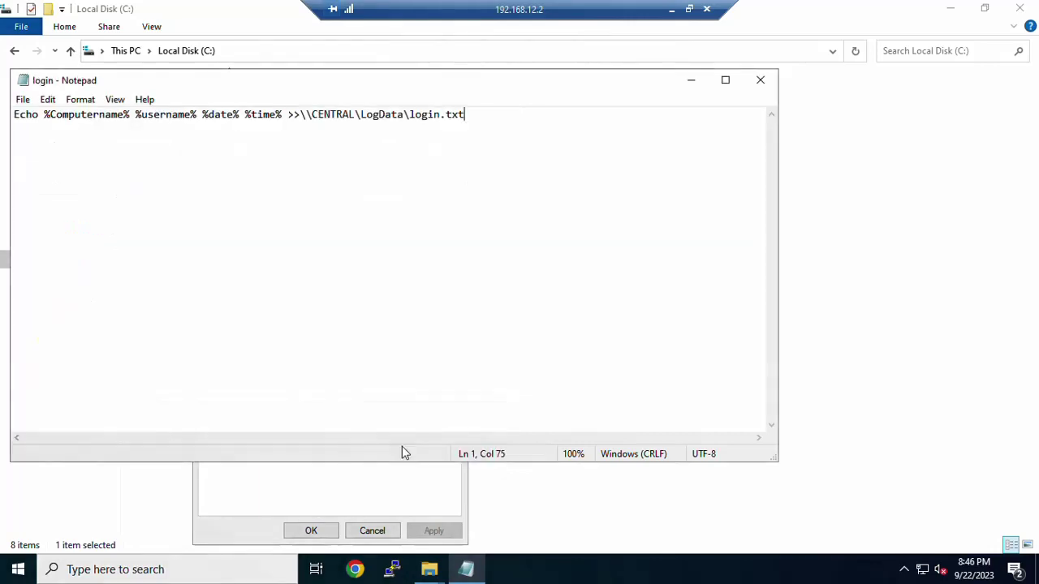
# - Close Notepad and LogData Properties, then open LogData to see login.bat
pyautogui.click(761, 81)
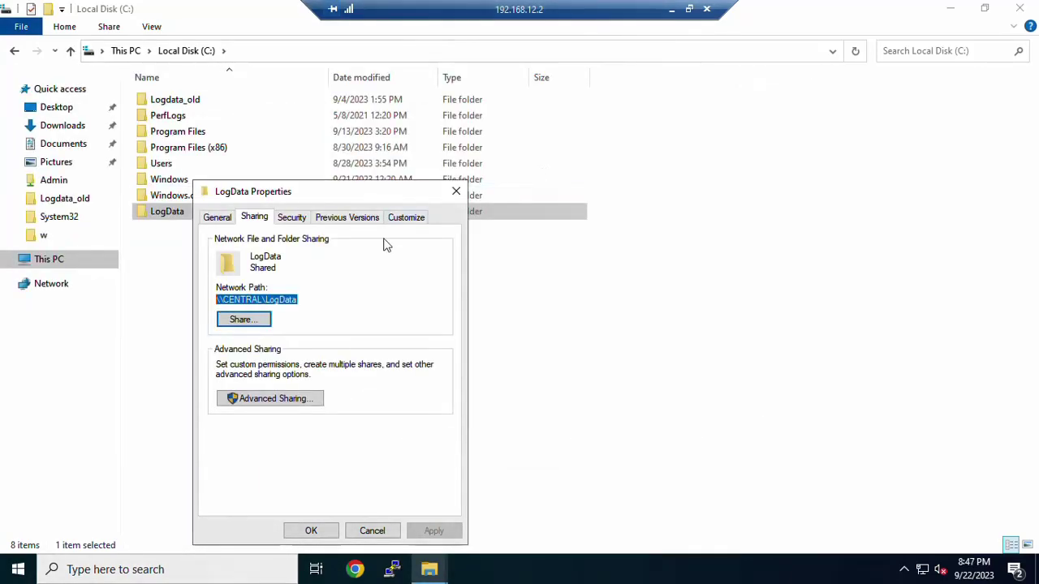
pyautogui.click(467, 195)
pyautogui.doubleClick(242, 214)
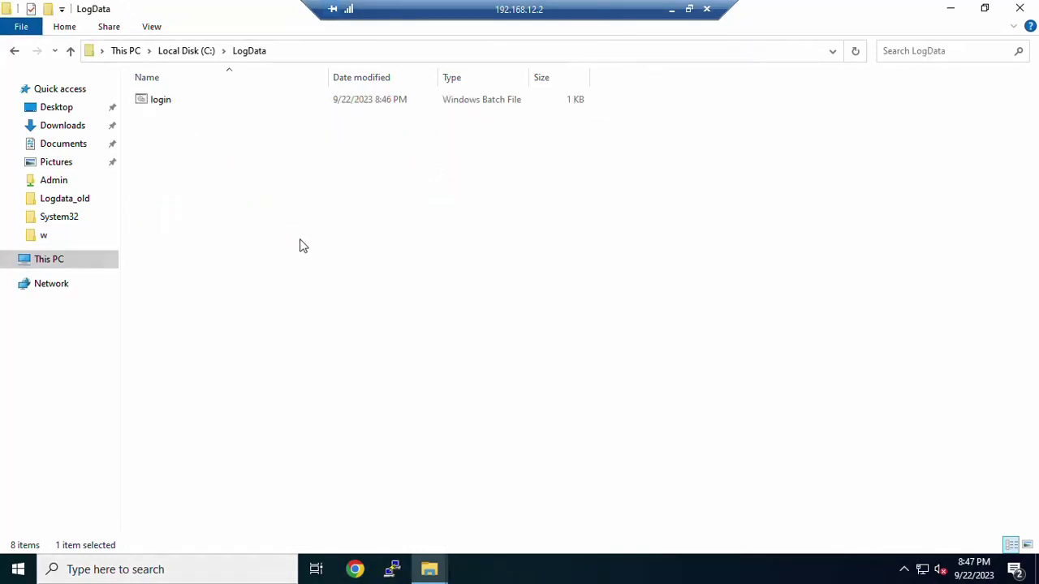
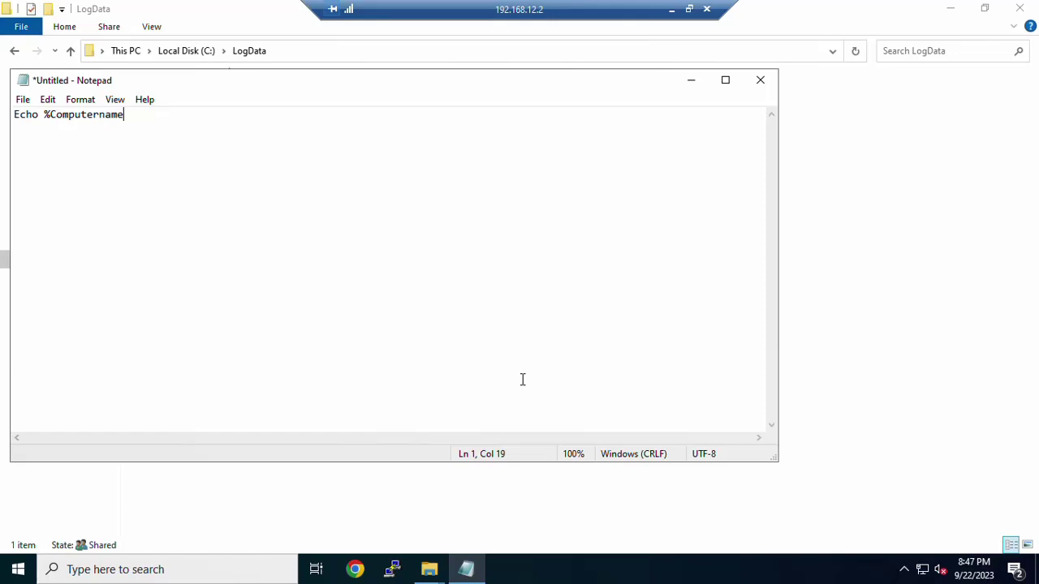
# - Complete the Notepad line as 'Echo %Computername% %username% %date% %time% >>\\CENTRAL\LogData\logoff.txt'
pyautogui.write('%')
pyautogui.write(' %username% %dat')
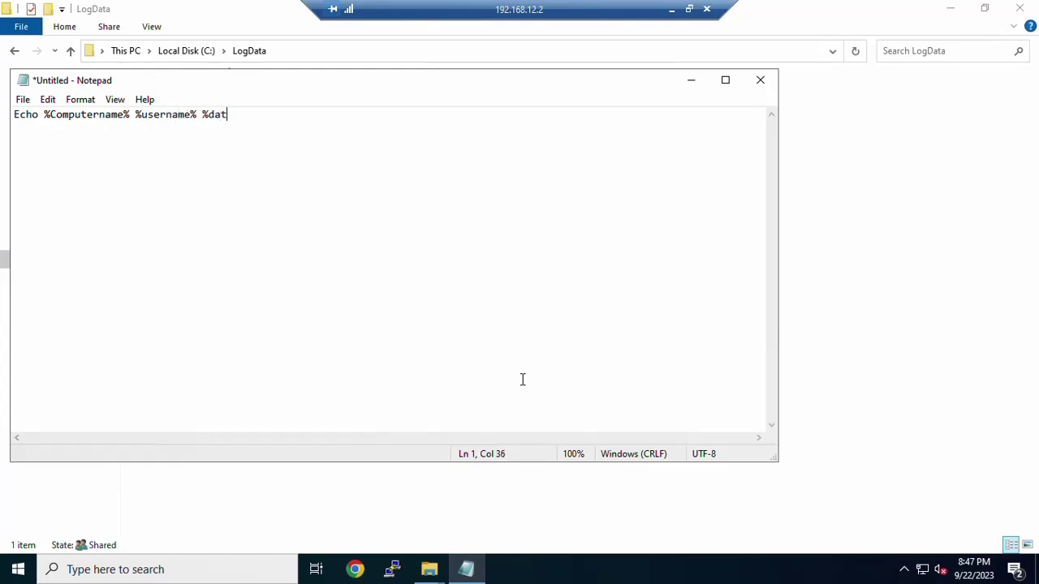
pyautogui.write('e% %time%')
pyautogui.write('>>\\\\')
pyautogui.write('\\\\CENTRAL\\LogData')
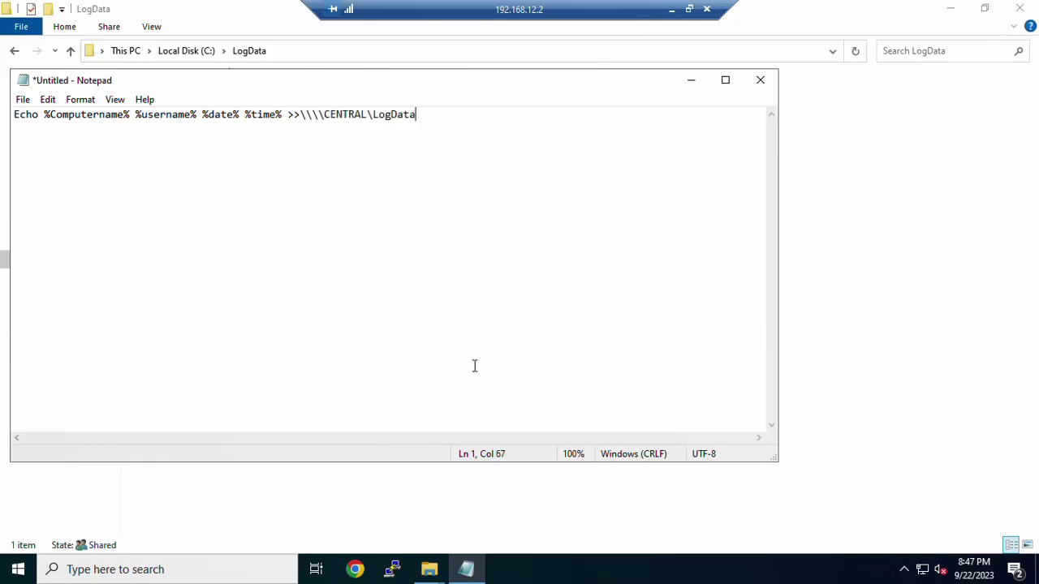
pyautogui.click(323, 113)
pyautogui.press('BackSpace')
pyautogui.press('BackSpace')
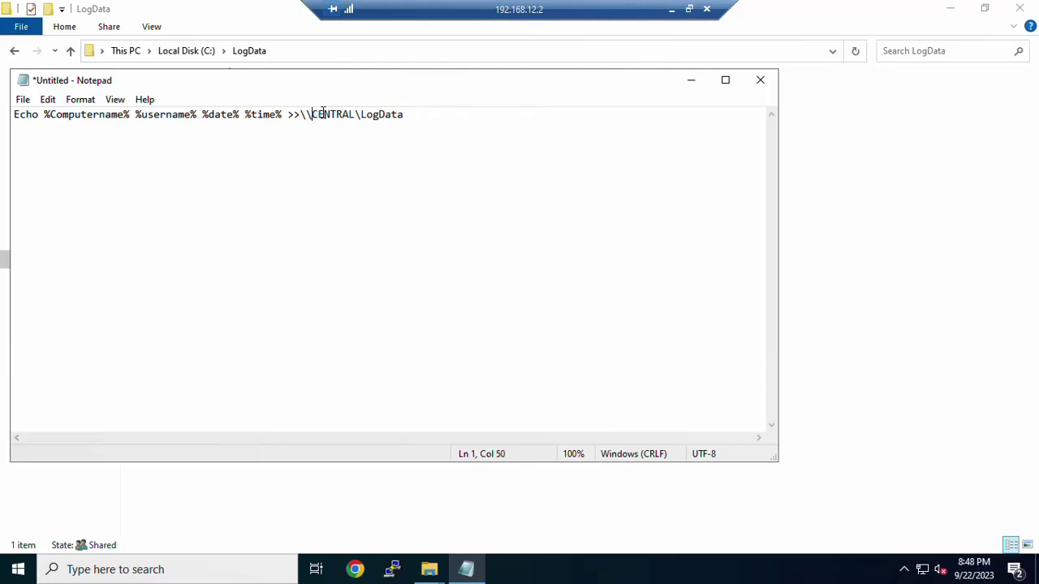
pyautogui.click(418, 111)
pyautogui.write('\\')
pyautogui.write('logoff.txt')
# - Save the script as logoff.bat with All Files type in C:\Logdata, then close Notepad
pyautogui.hotkey('ctrl', 's')
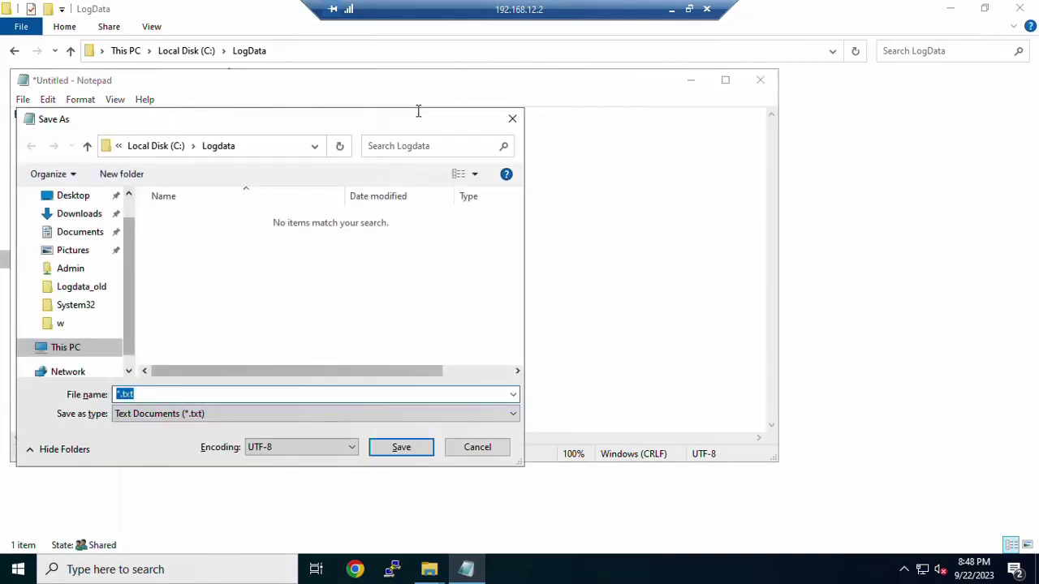
pyautogui.click(227, 412)
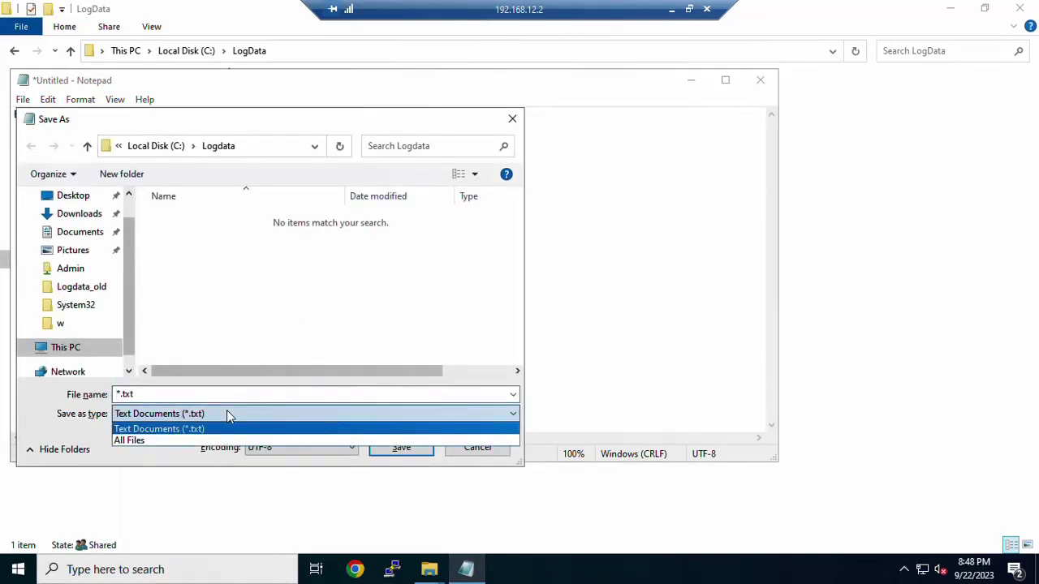
pyautogui.click(181, 441)
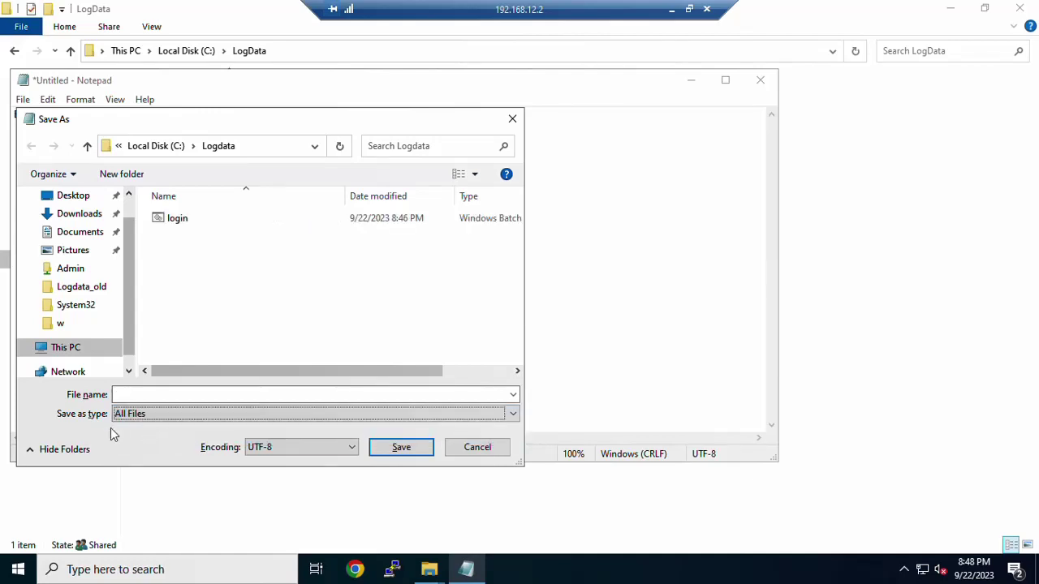
pyautogui.click(162, 395)
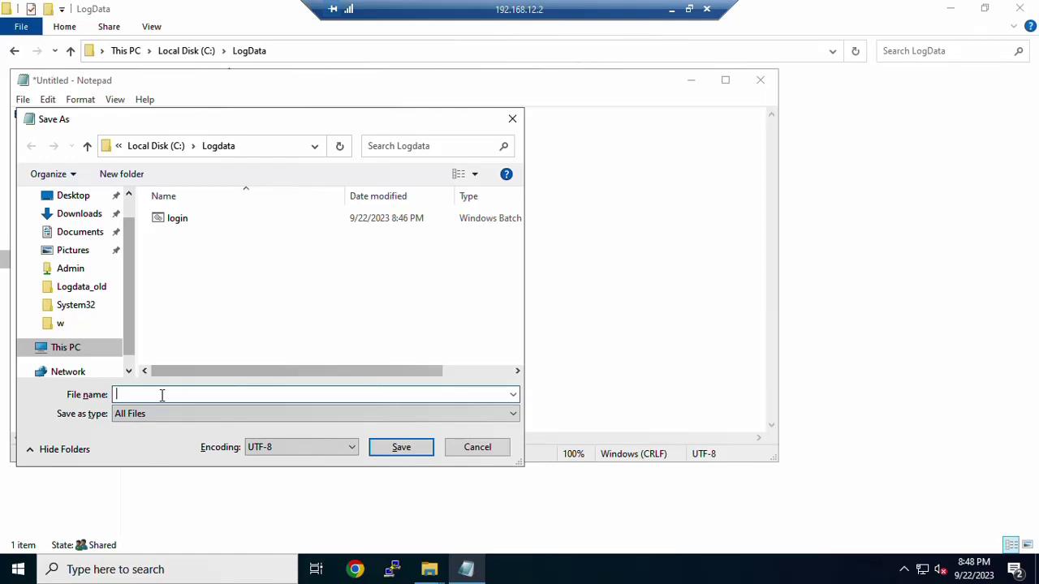
pyautogui.write('log')
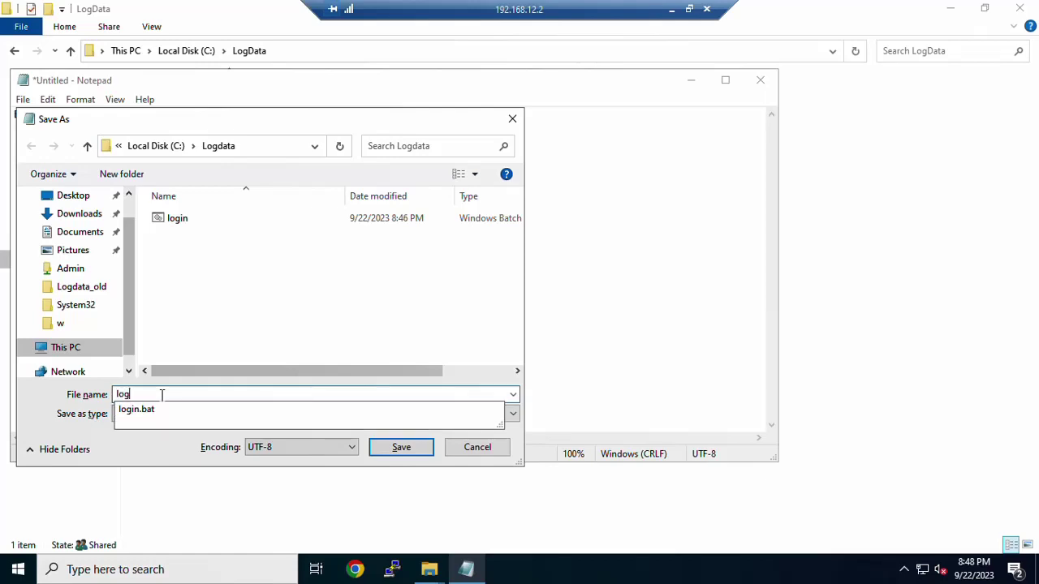
pyautogui.write('o')
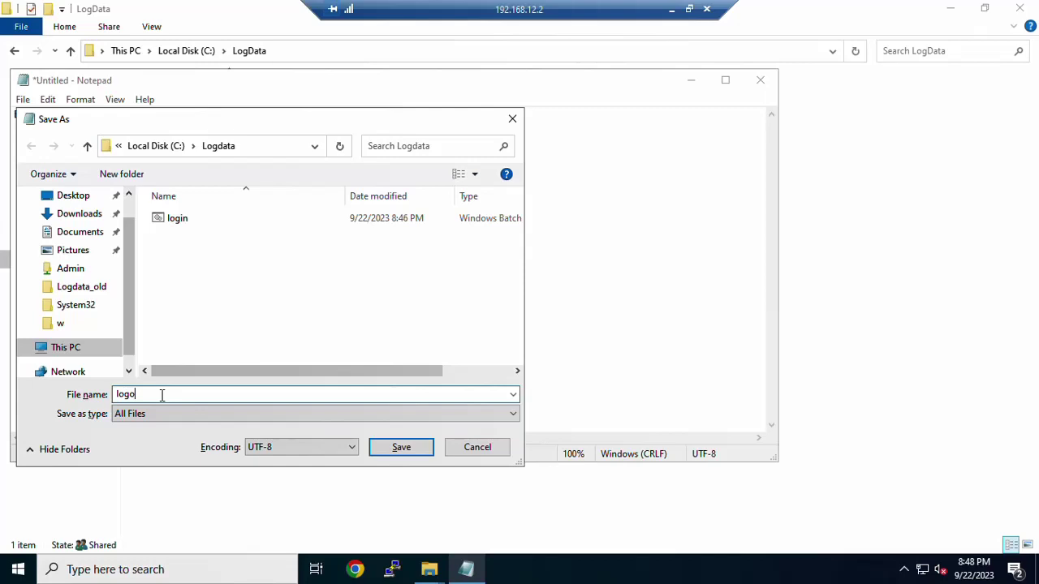
pyautogui.write('ff.bat')
pyautogui.click(398, 454)
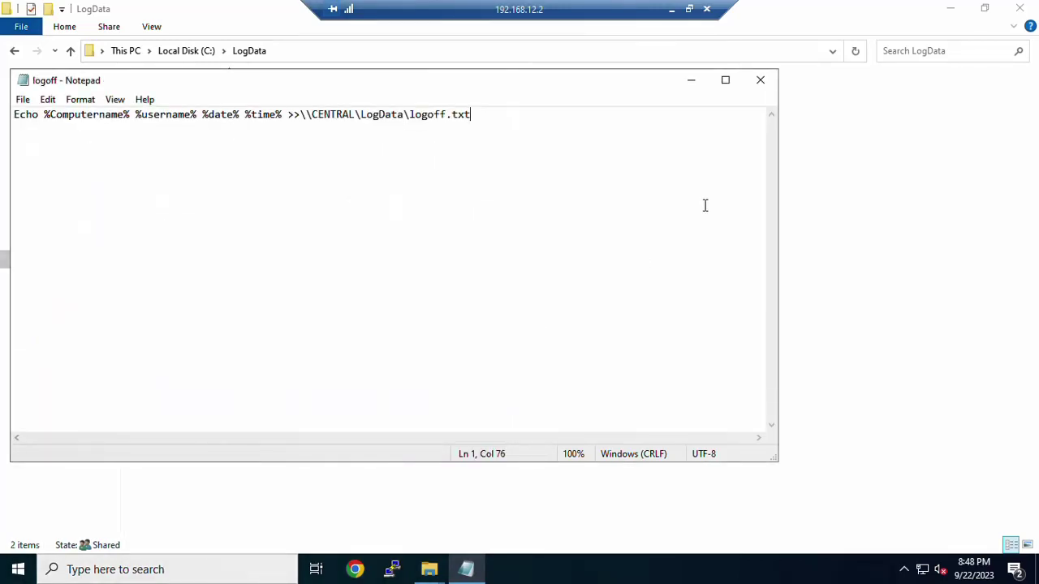
pyautogui.click(760, 80)
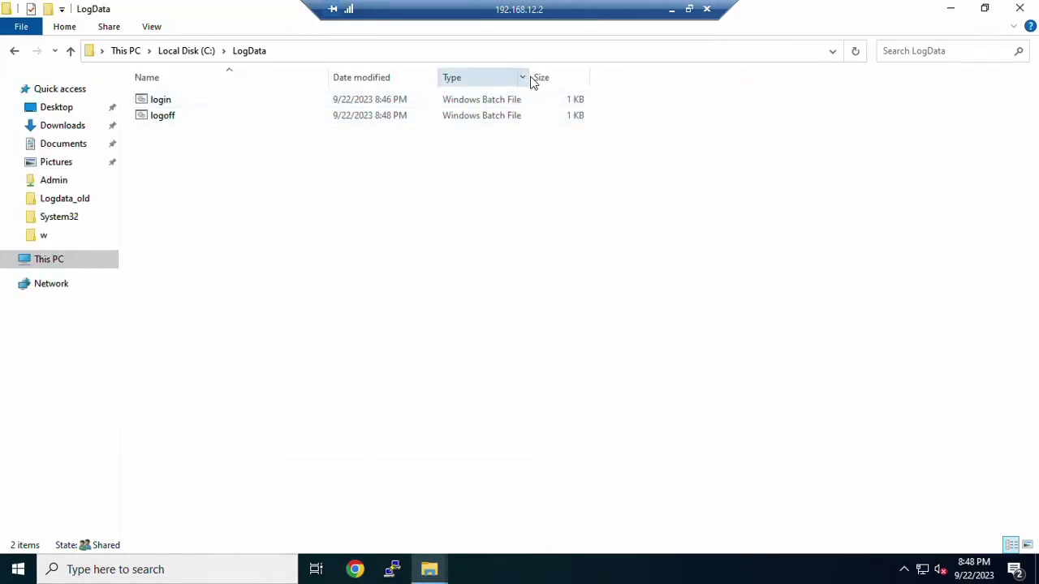
# - Launch Server Manager from Start, dismiss the Azure Arc popup, and open the Tools menu
pyautogui.moveTo(530, 81); pyautogui.dragTo(578, 85)
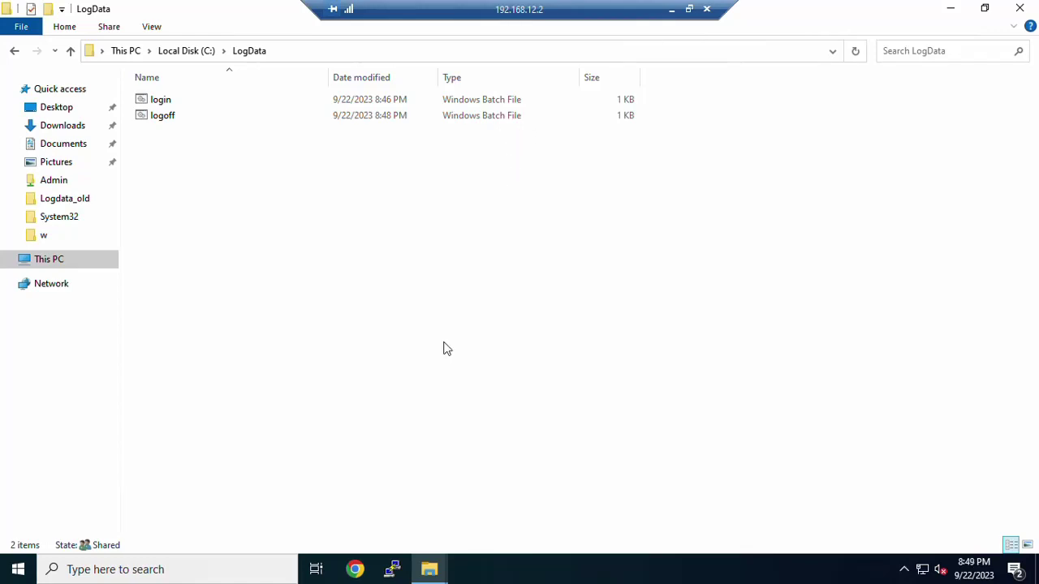
pyautogui.click(18, 569)
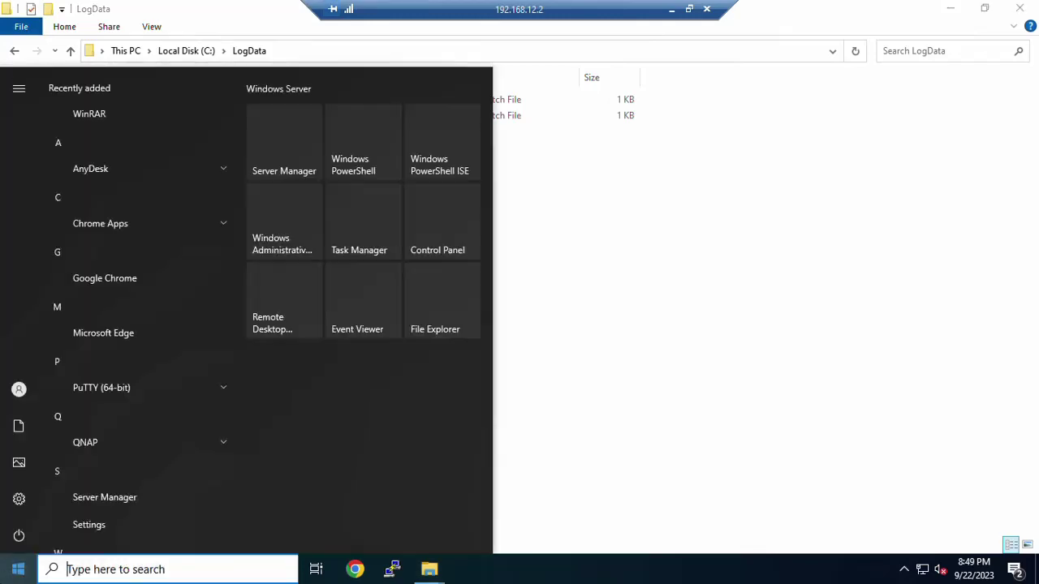
pyautogui.click(291, 154)
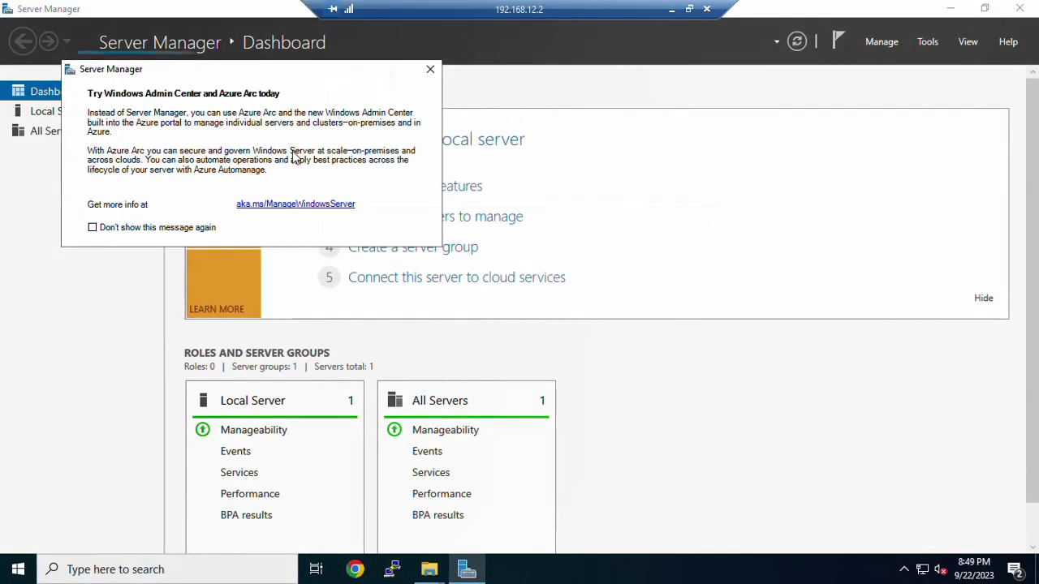
pyautogui.click(430, 69)
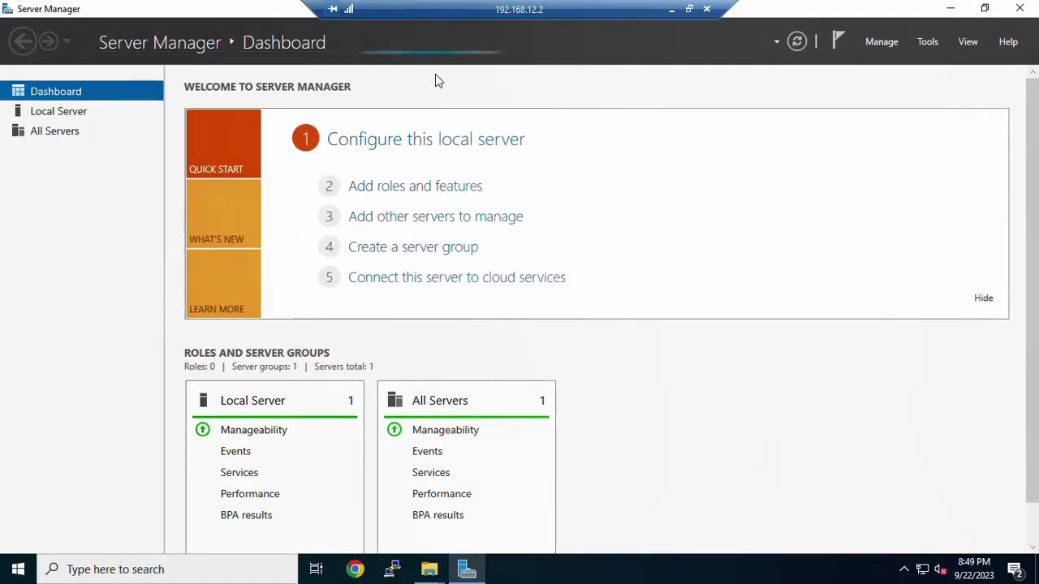
pyautogui.click(925, 44)
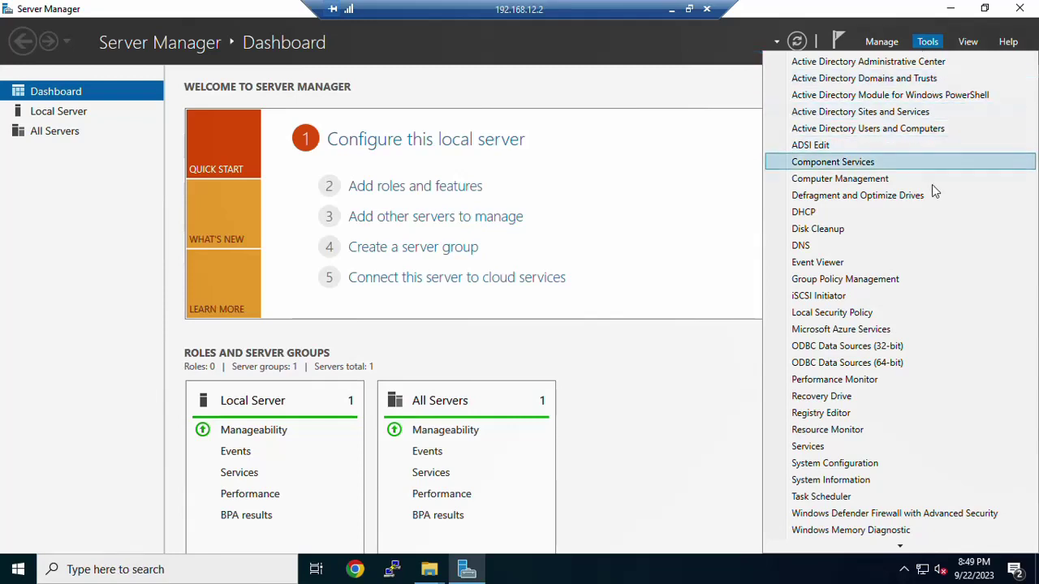
# - In Group Policy Management, create the GPO 'LogDataEnquiry' linked to comres.local
pyautogui.click(864, 280)
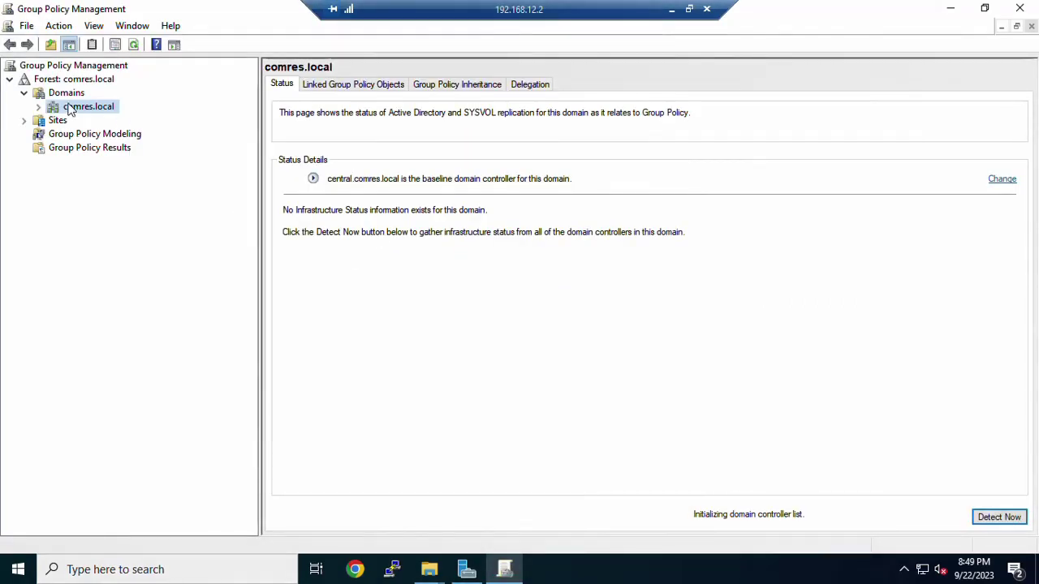
pyautogui.click(38, 106)
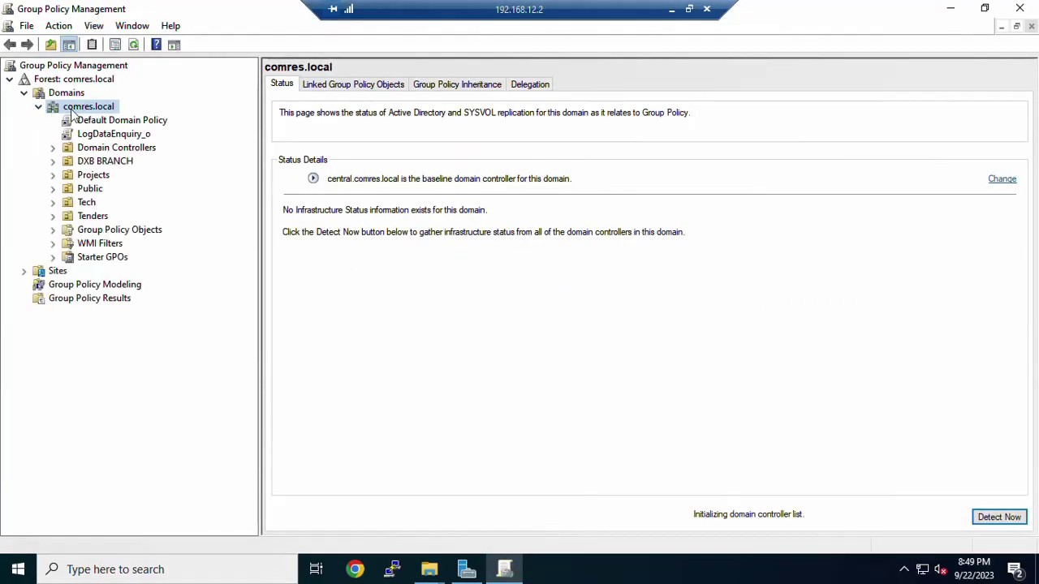
pyautogui.rightClick(81, 114)
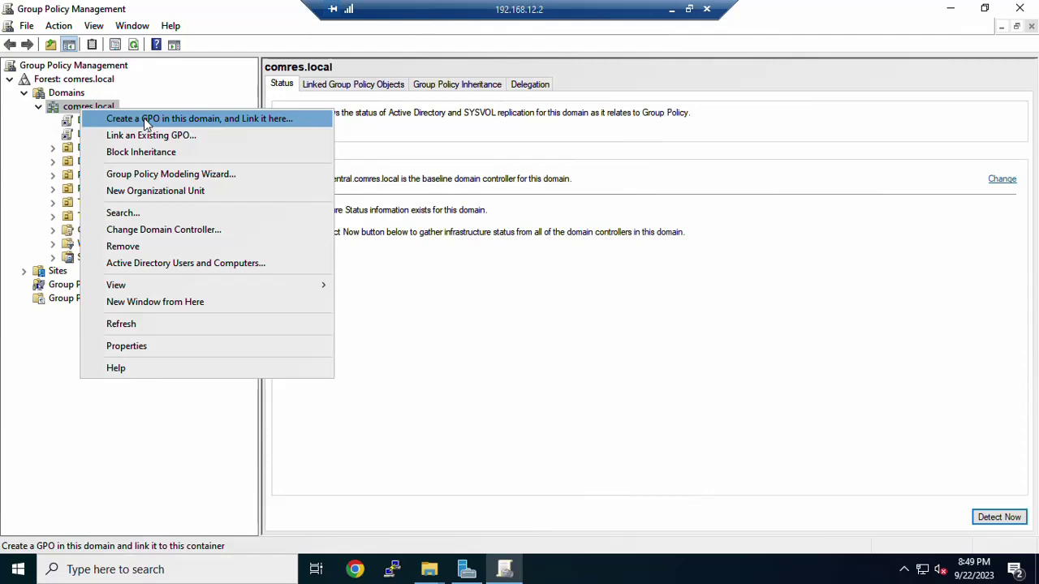
pyautogui.click(187, 122)
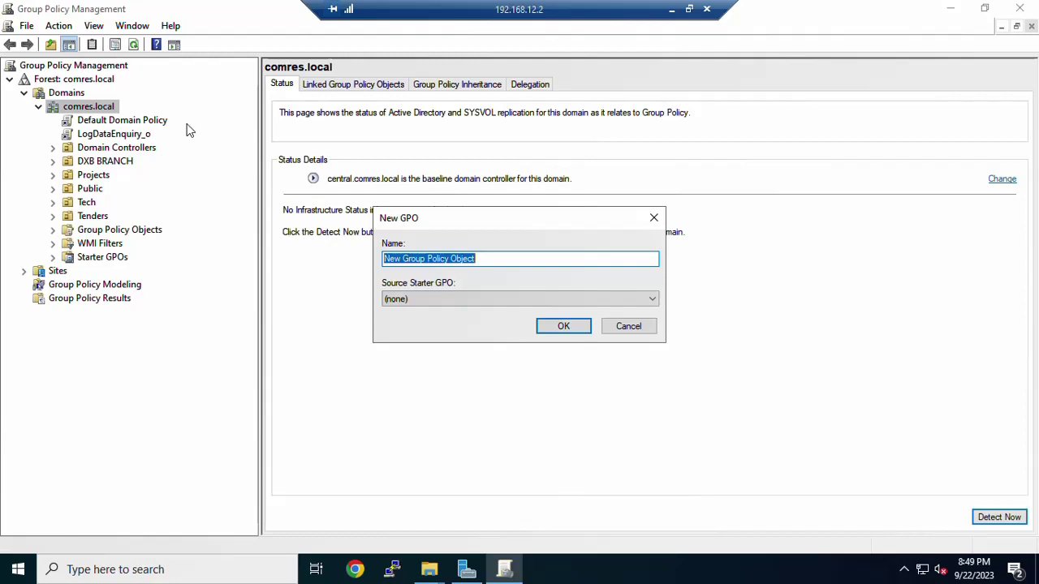
pyautogui.write('Log')
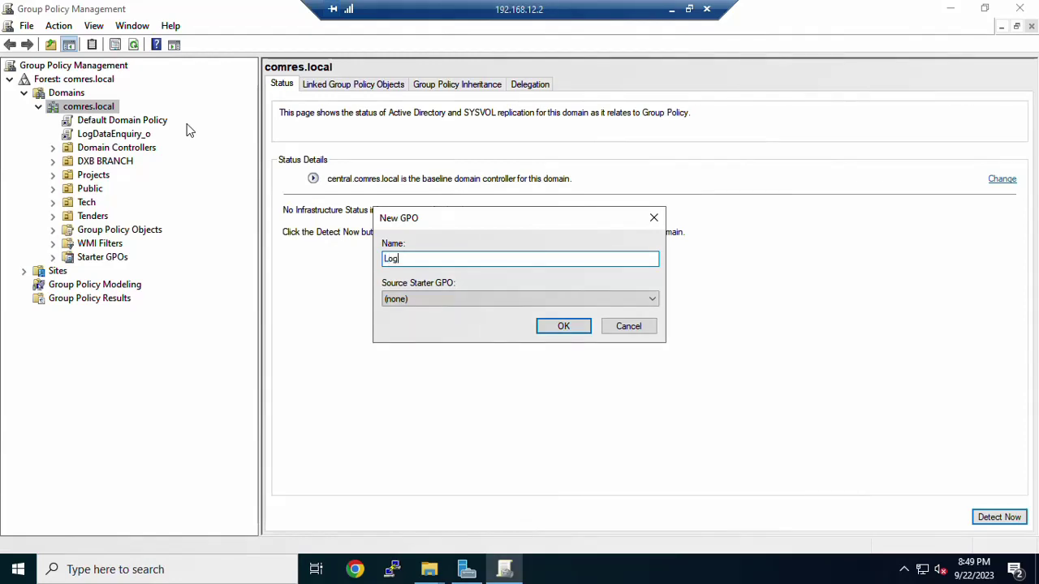
pyautogui.write('DataEnquiry')
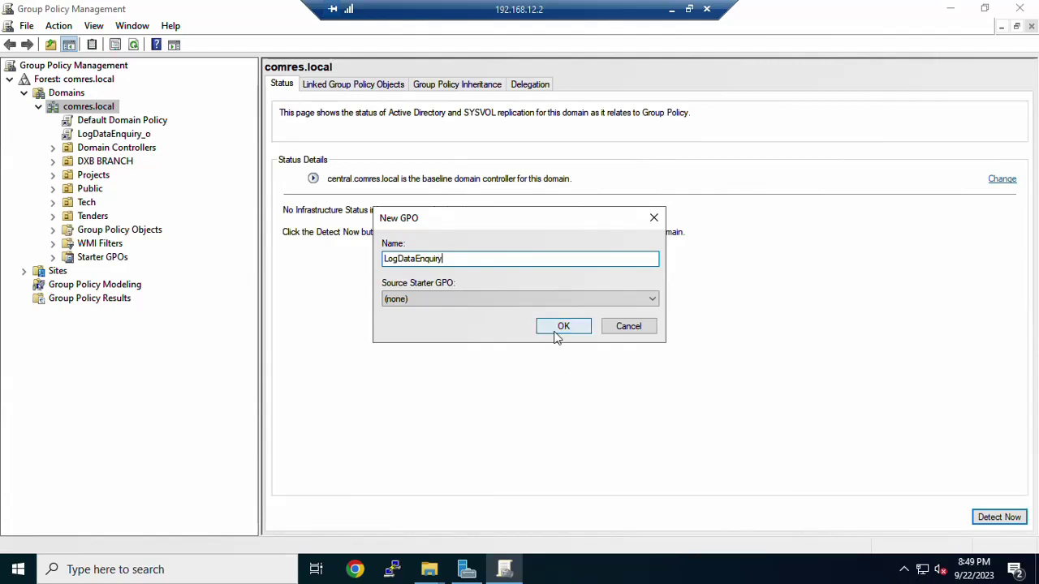
pyautogui.click(562, 327)
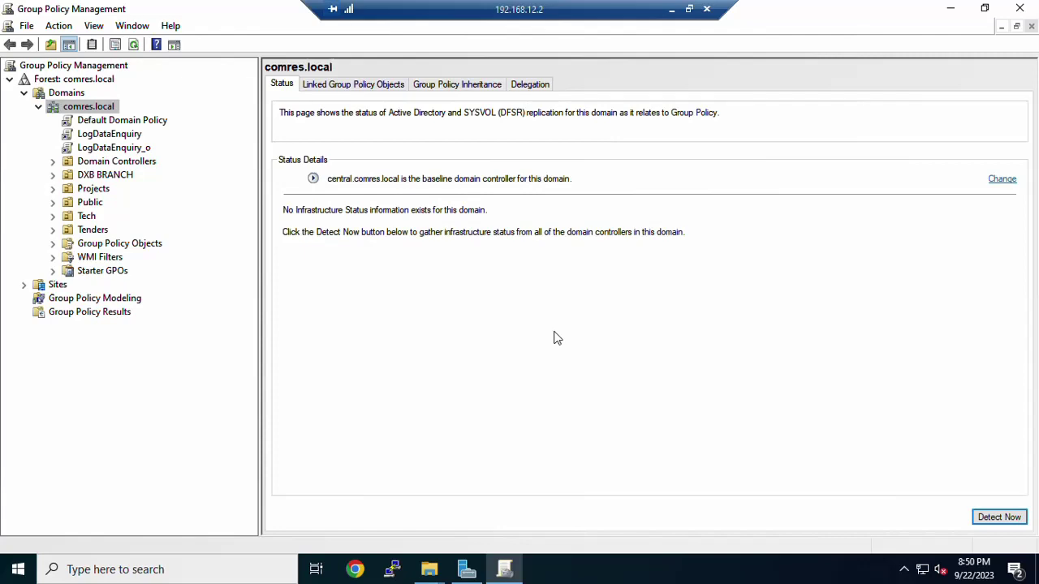
# - Edit the LogDataEnquiry GPO and maximize the Group Policy Management Editor window
pyautogui.click(133, 137)
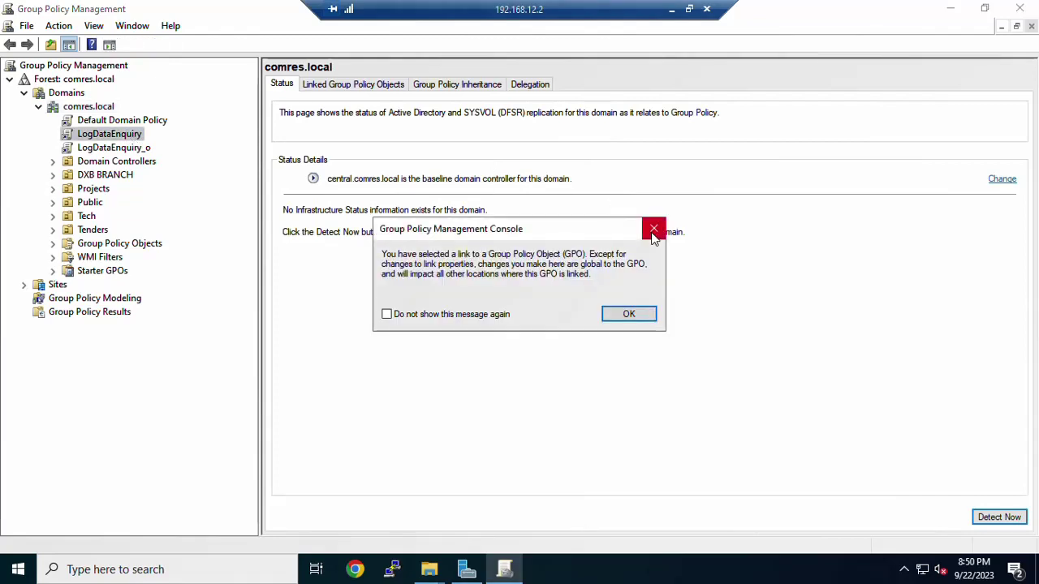
pyautogui.click(653, 231)
pyautogui.rightClick(106, 138)
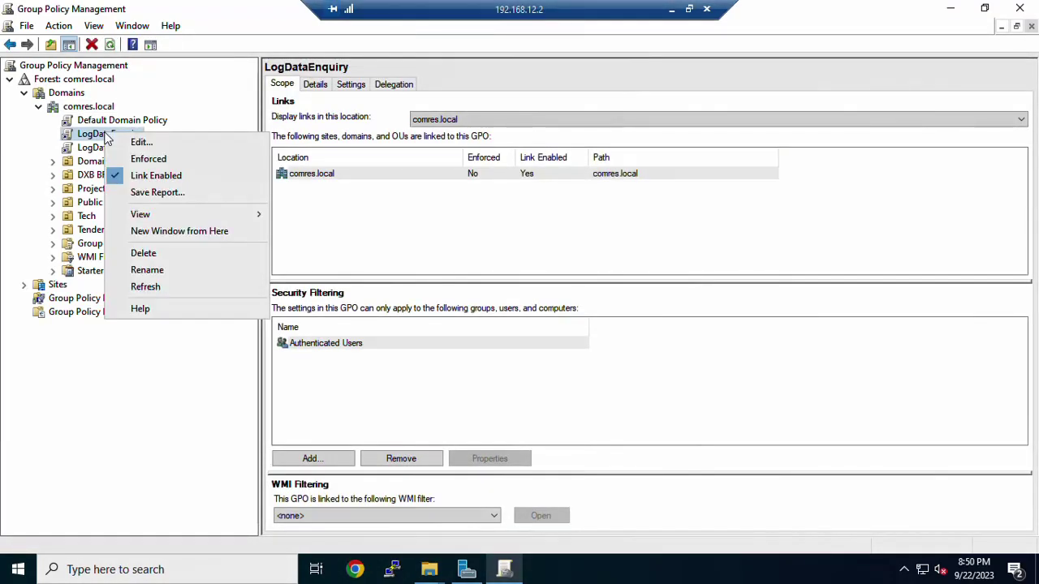
pyautogui.click(139, 142)
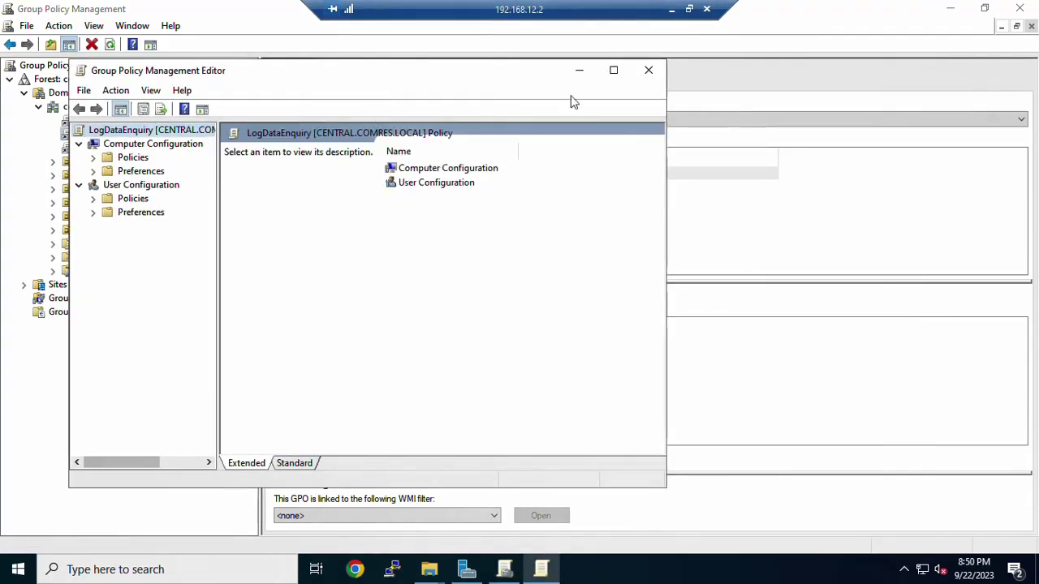
pyautogui.click(614, 70)
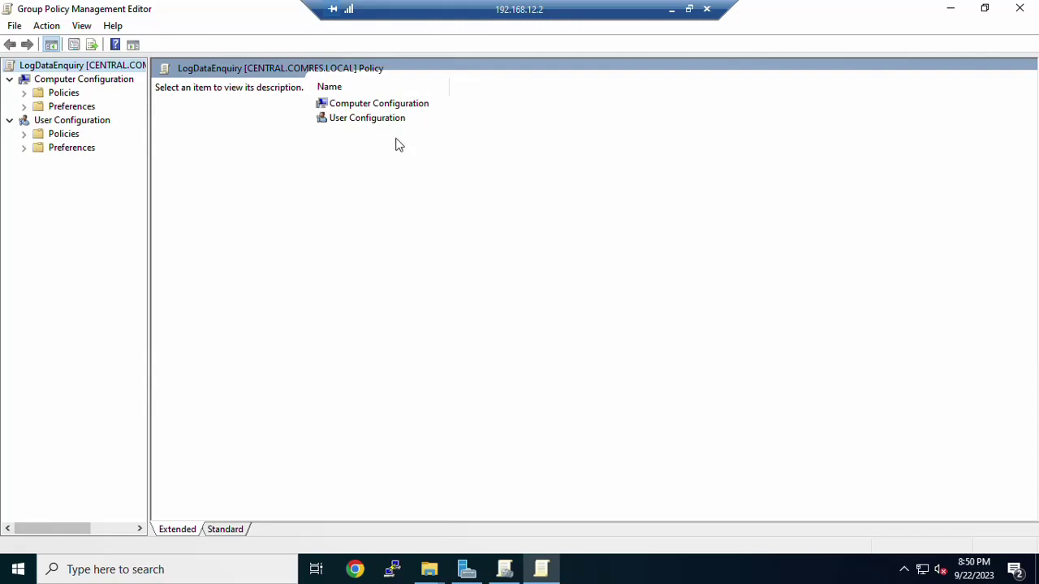
# - Go to User Configuration > Policies > Windows Settings > Scripts and open Logon properties
pyautogui.click(60, 122)
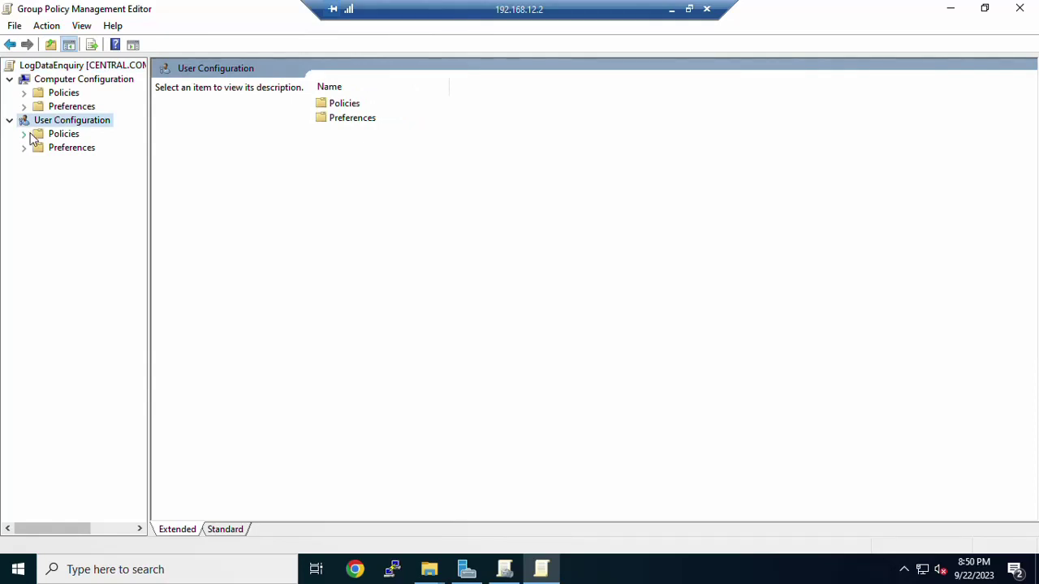
pyautogui.click(26, 134)
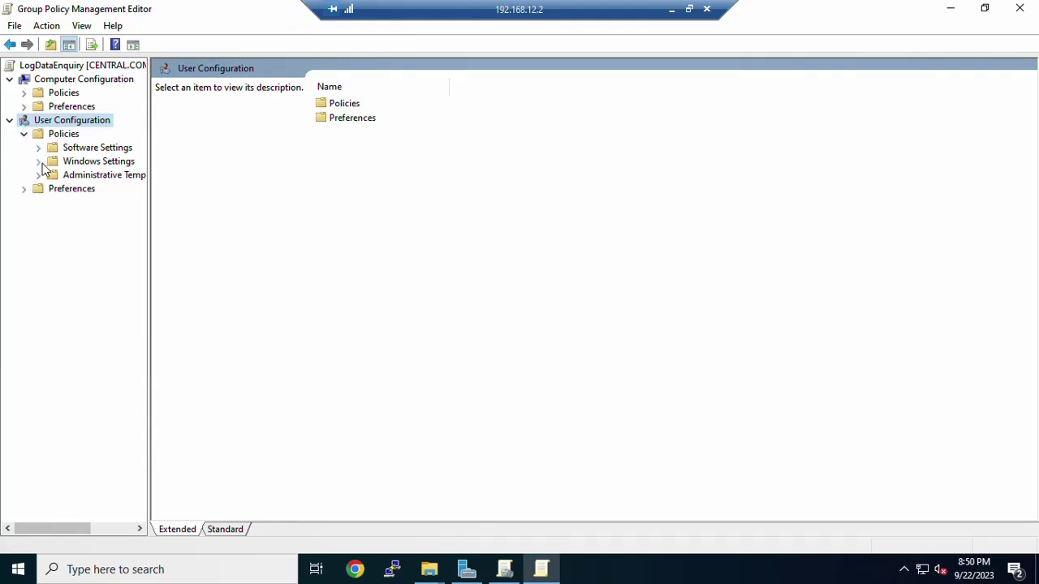
pyautogui.click(38, 162)
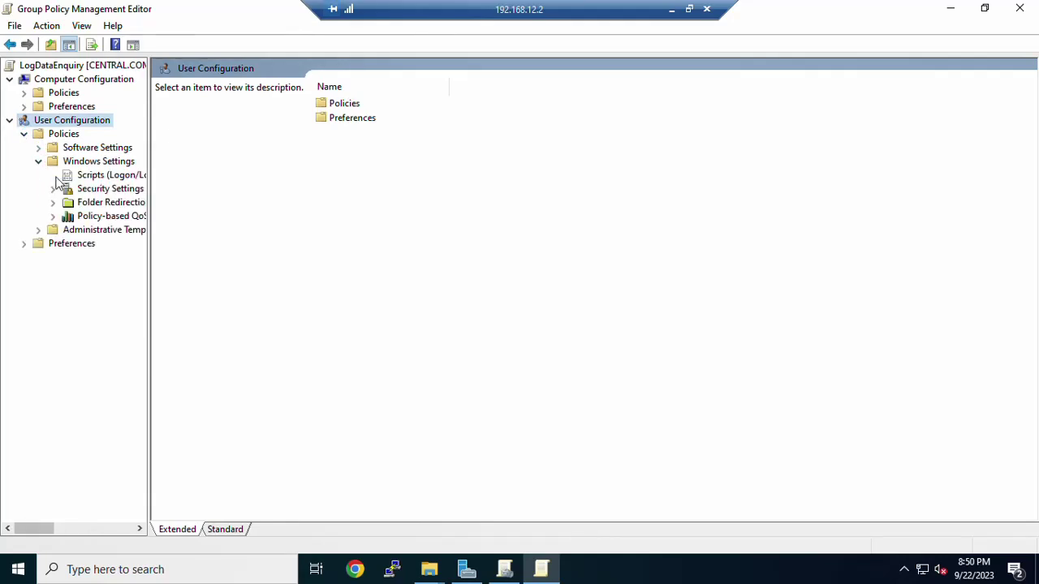
pyautogui.click(70, 177)
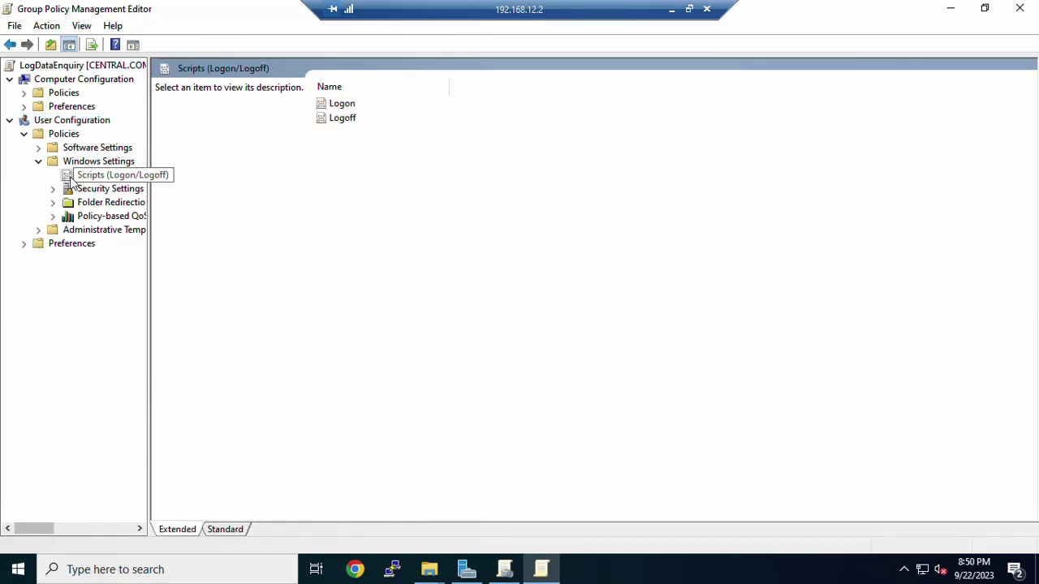
pyautogui.click(339, 107)
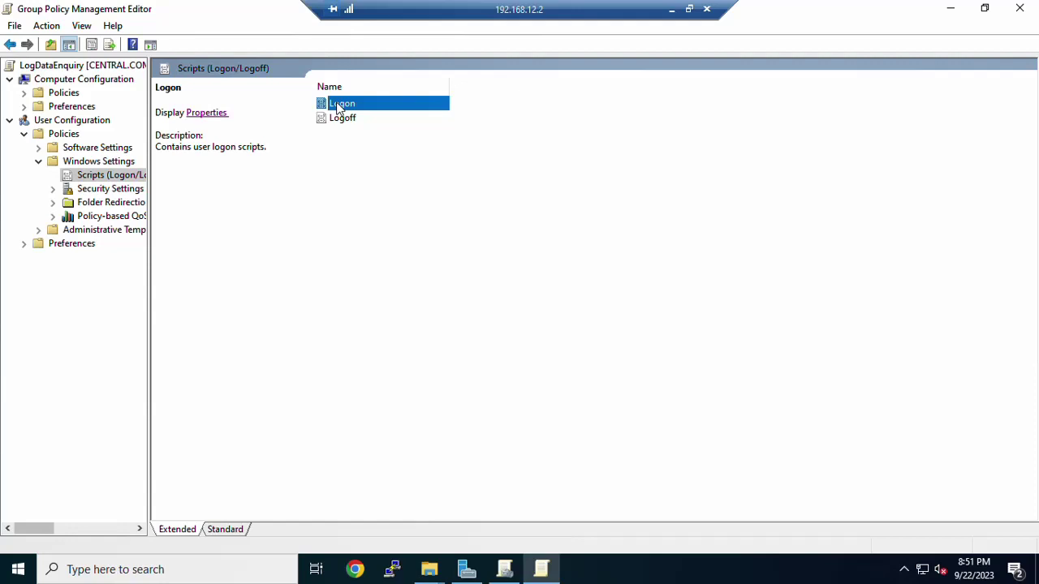
pyautogui.click(209, 118)
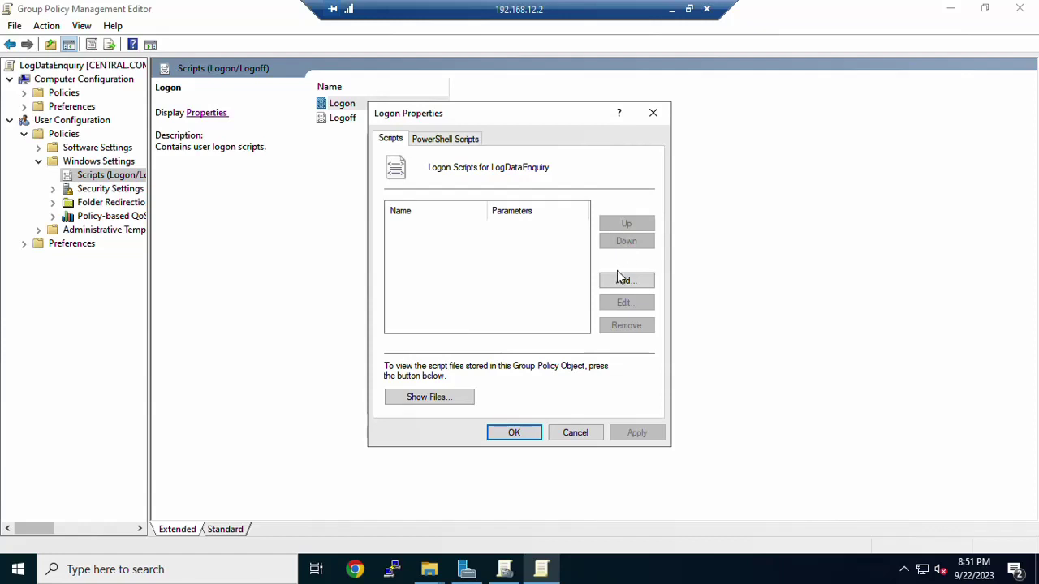
# - Add a logon script by browsing to the login file in C:\LogData
pyautogui.click(614, 283)
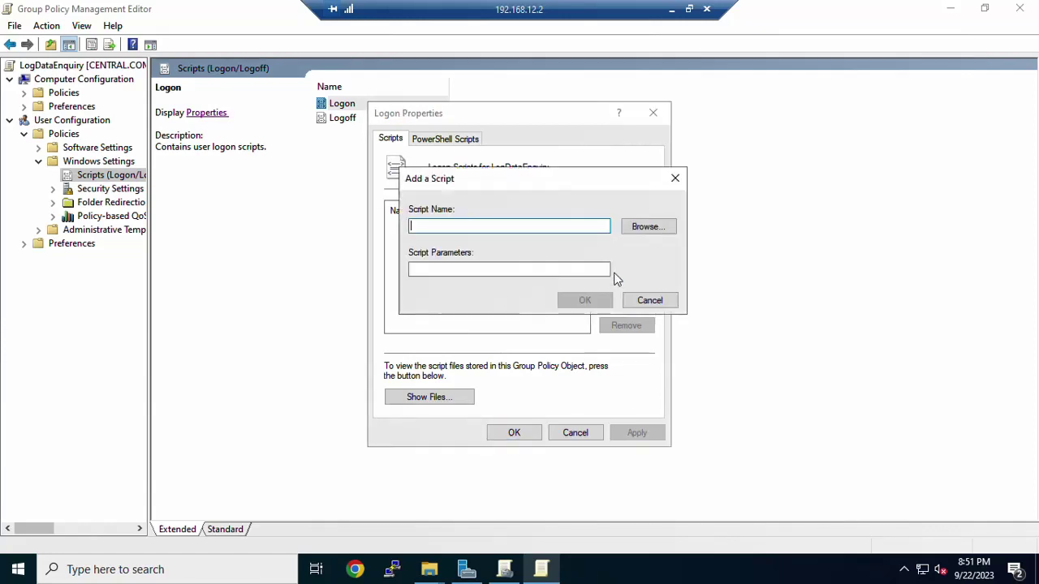
pyautogui.click(641, 228)
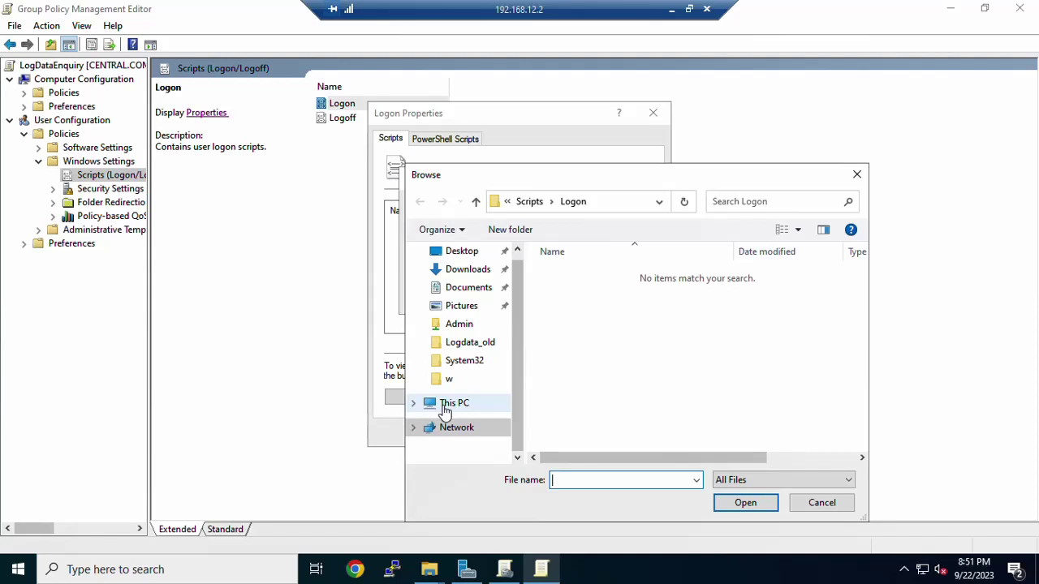
pyautogui.click(445, 403)
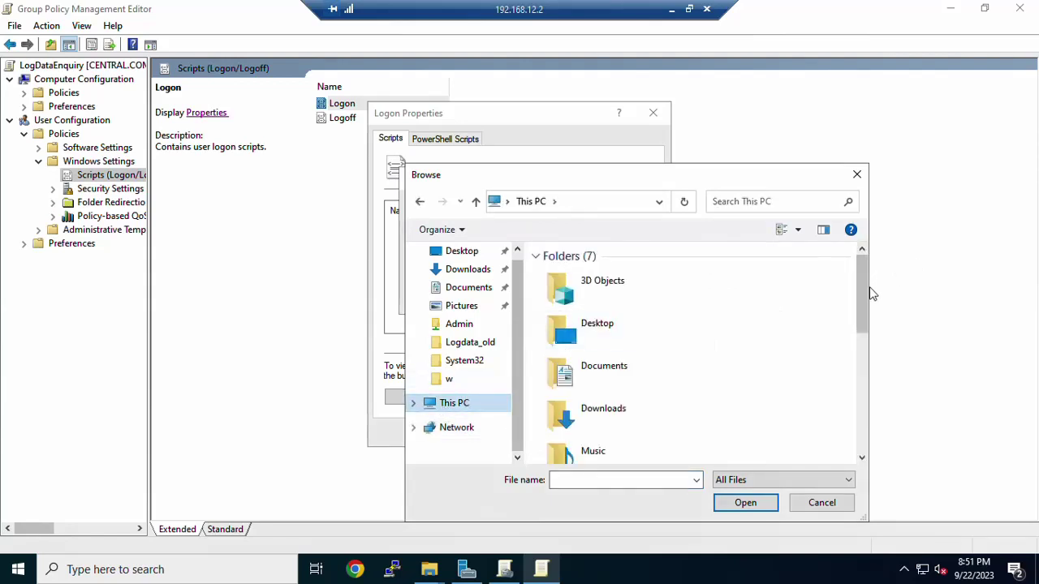
pyautogui.scroll(-1, 865, 370)
pyautogui.scroll(-5, 862, 381)
pyautogui.doubleClick(608, 306)
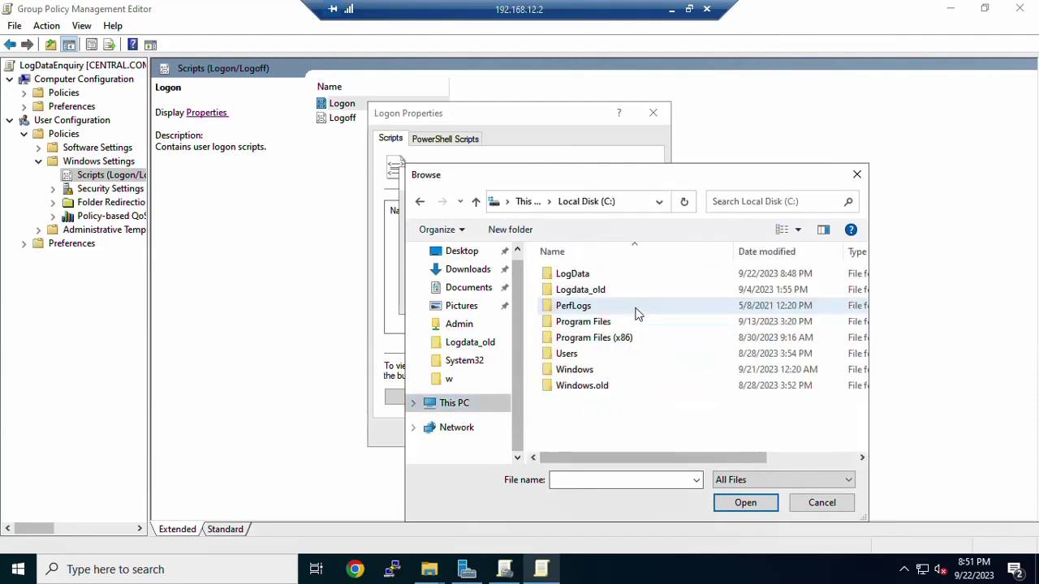
pyautogui.doubleClick(592, 276)
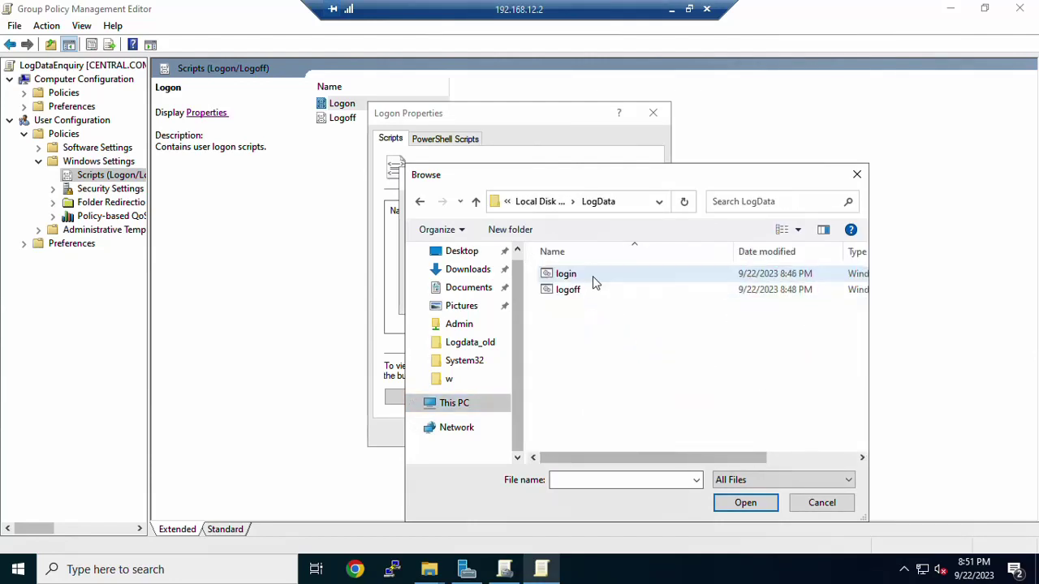
pyautogui.click(592, 276)
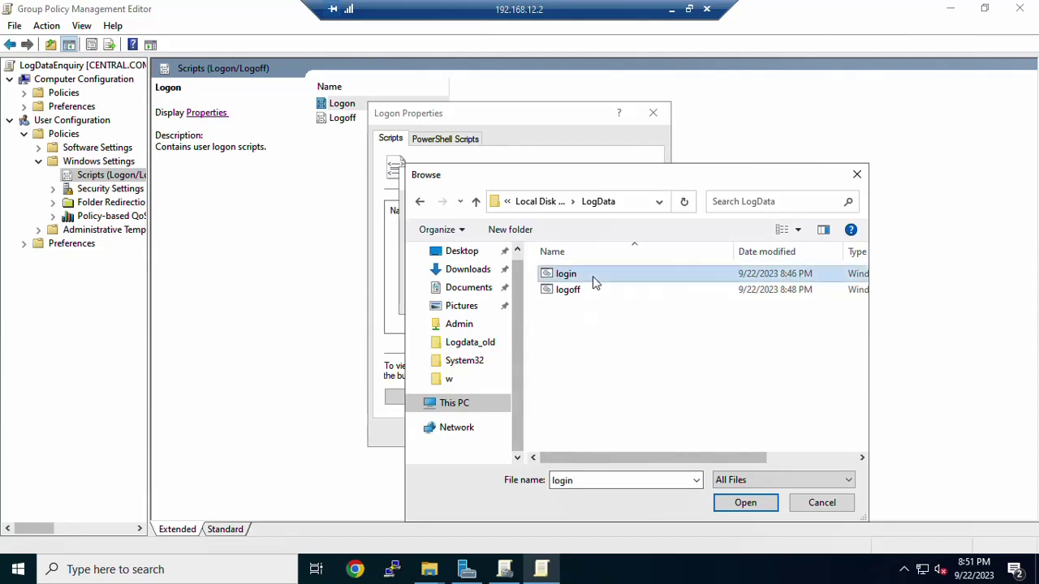
pyautogui.click(746, 505)
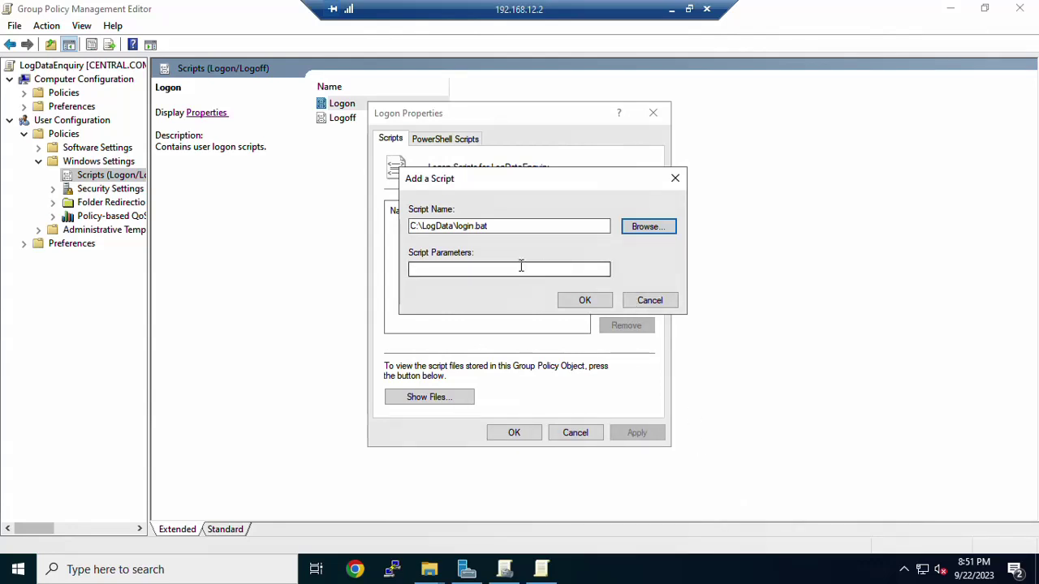
# - Confirm and apply login.bat as the LogDataEnquiry logon script
pyautogui.click(571, 307)
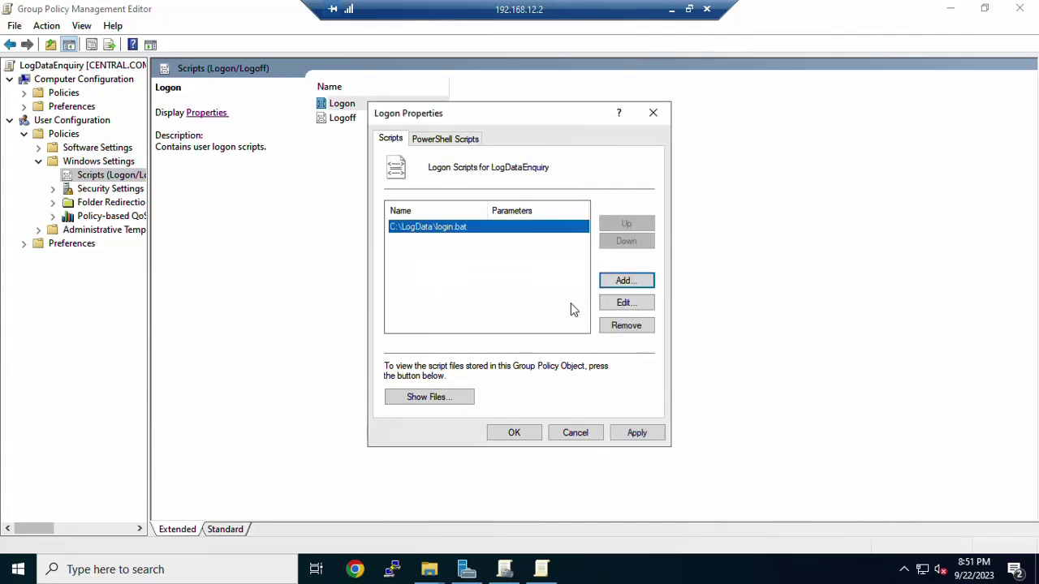
pyautogui.click(637, 435)
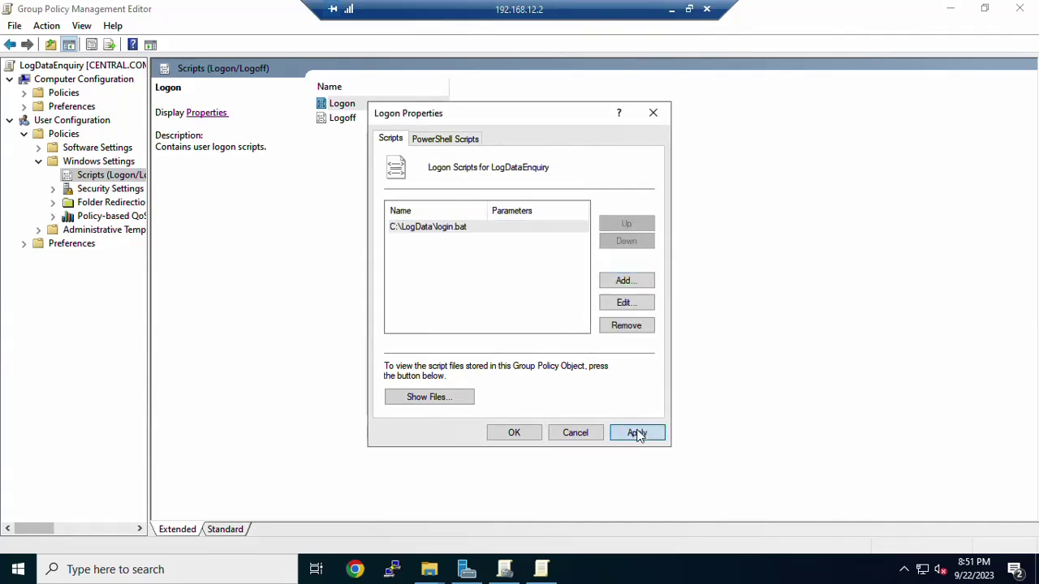
pyautogui.click(514, 434)
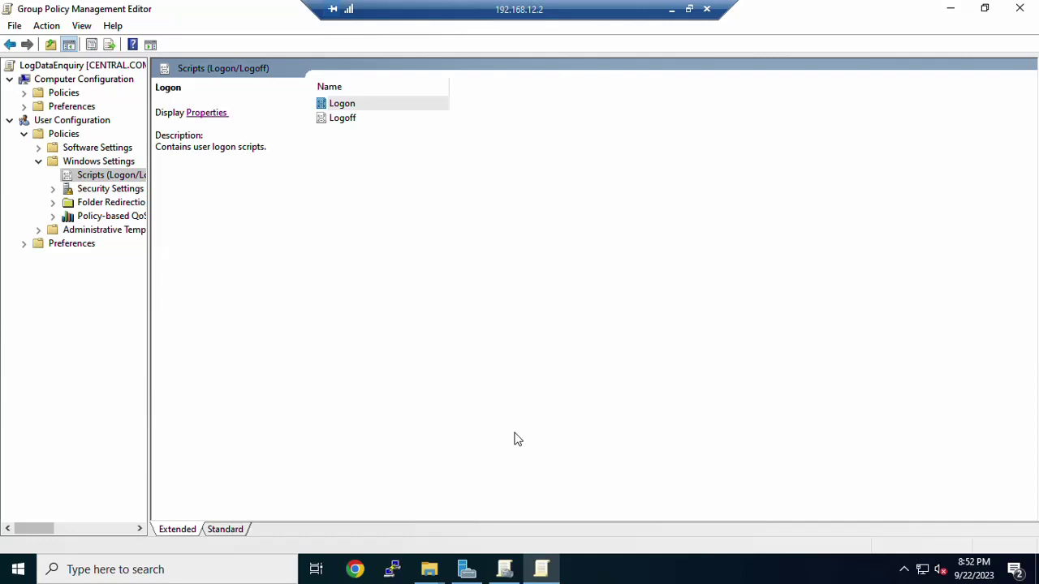
pyautogui.click(342, 119)
# - In Logoff Properties, add a script by browsing to logoff in C:\LogData
pyautogui.click(205, 115)
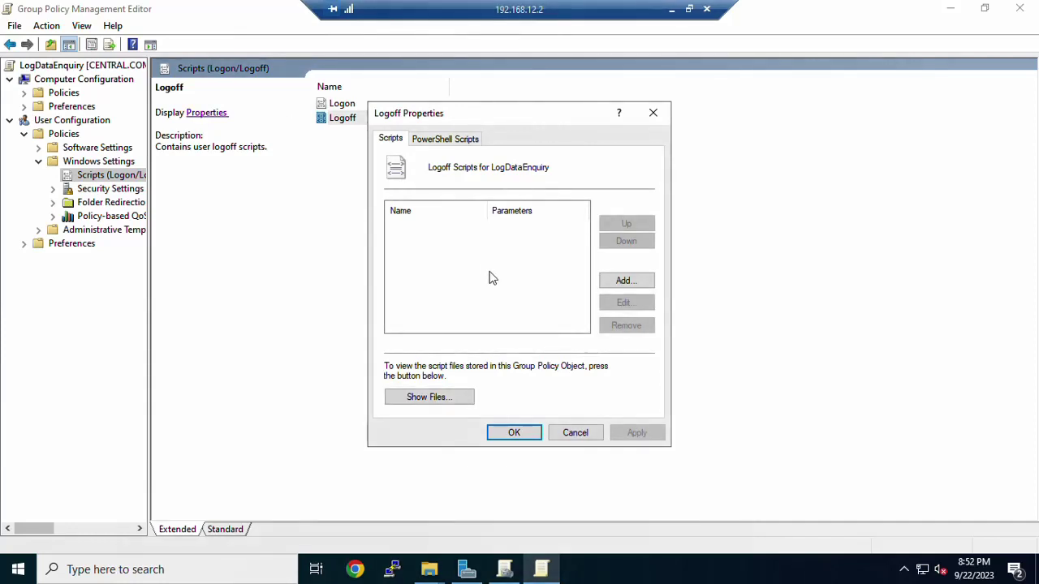
pyautogui.click(619, 281)
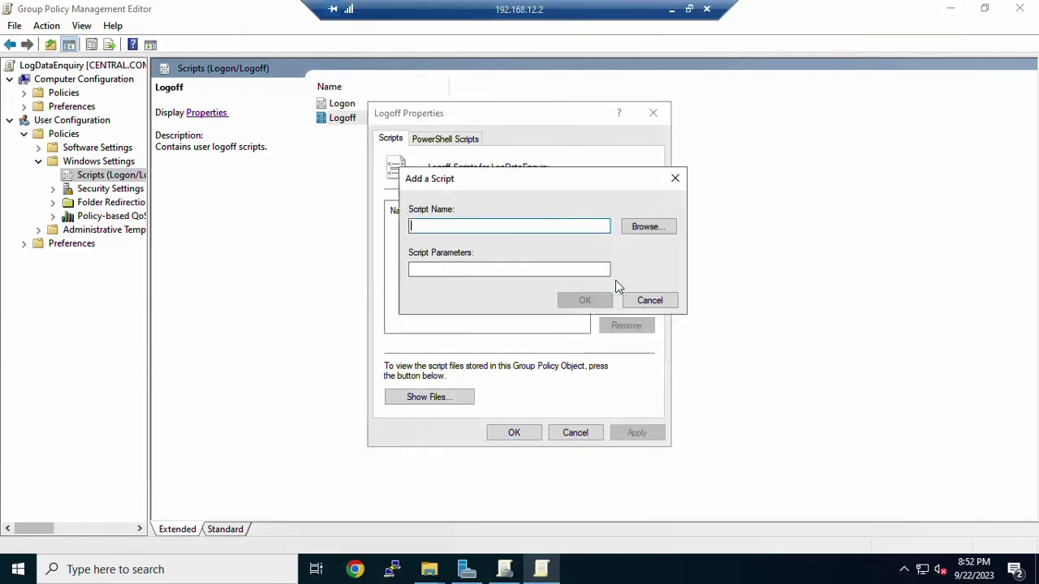
pyautogui.click(643, 228)
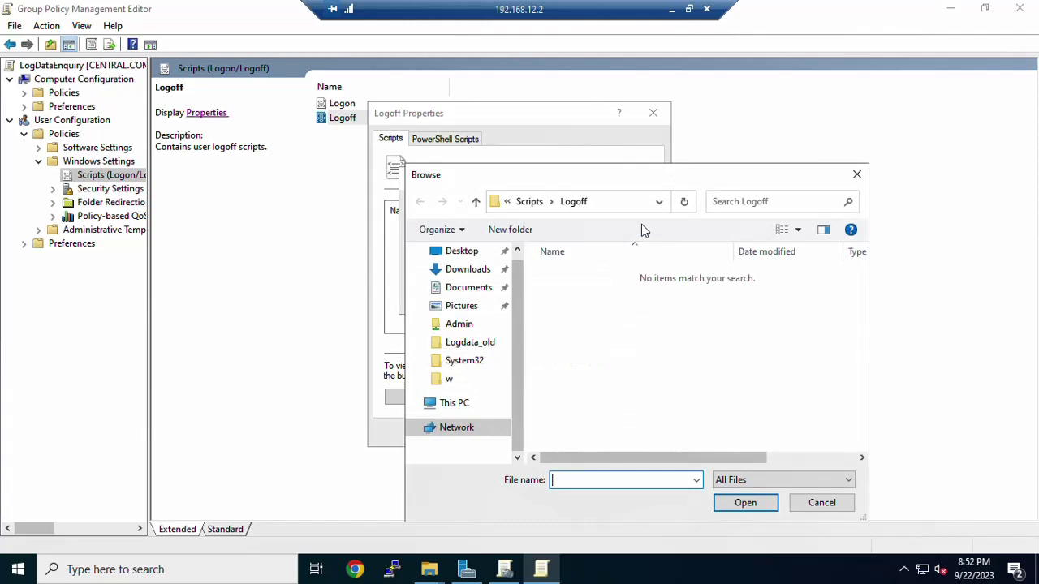
pyautogui.click(448, 404)
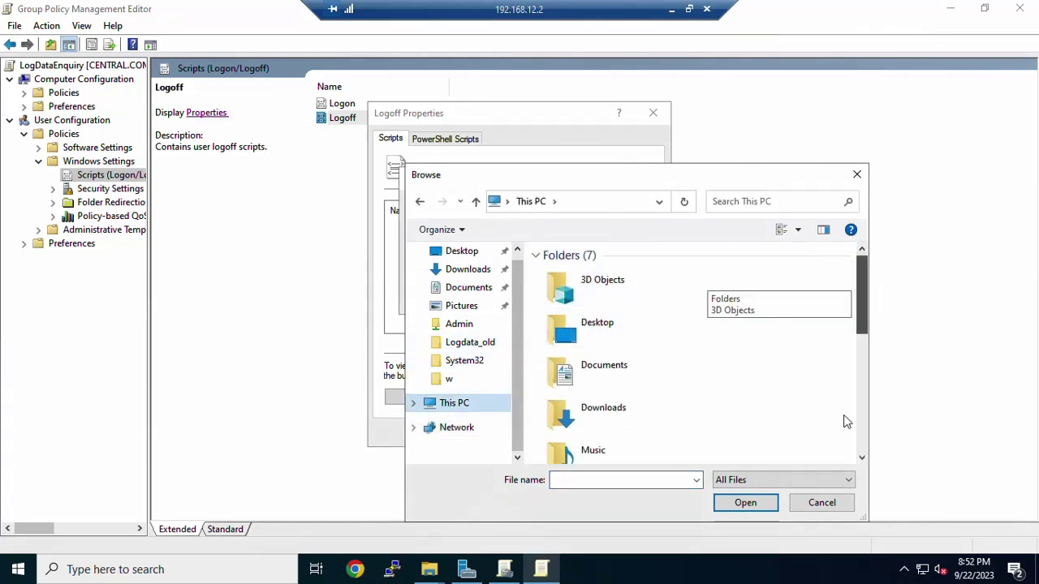
pyautogui.scroll(-5, 700, 368)
pyautogui.doubleClick(607, 295)
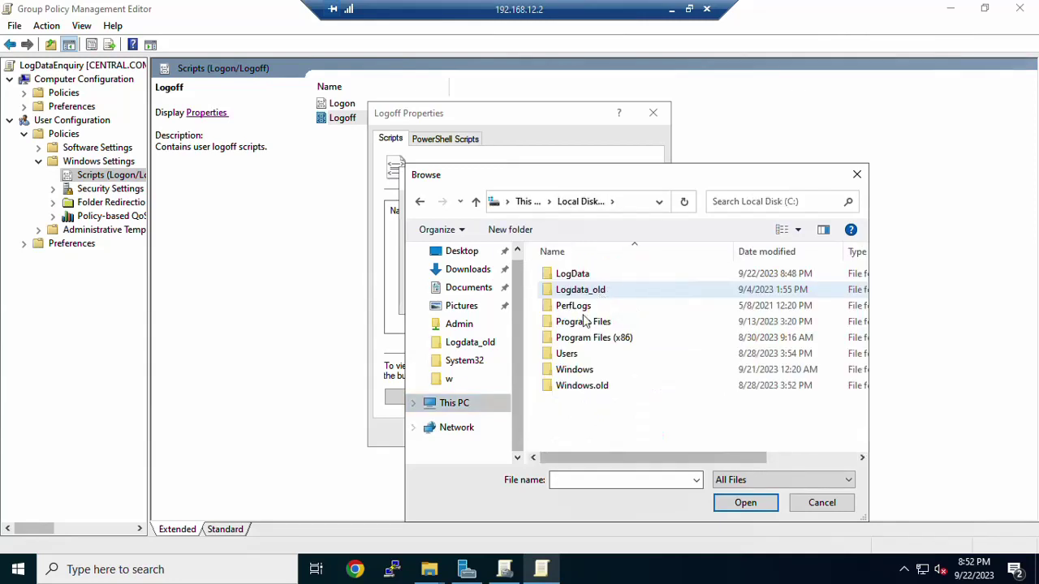
pyautogui.doubleClick(574, 276)
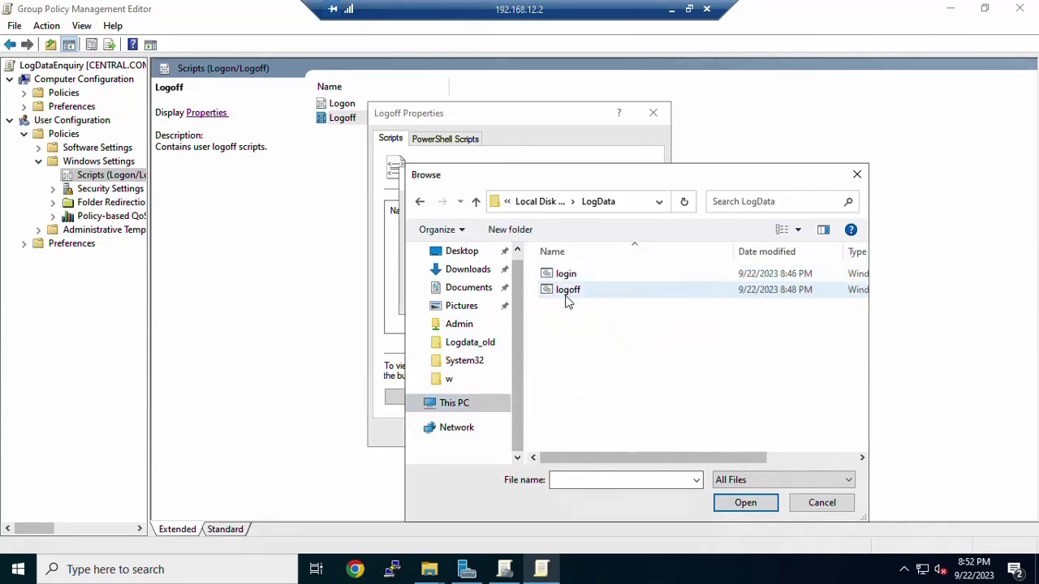
pyautogui.doubleClick(567, 292)
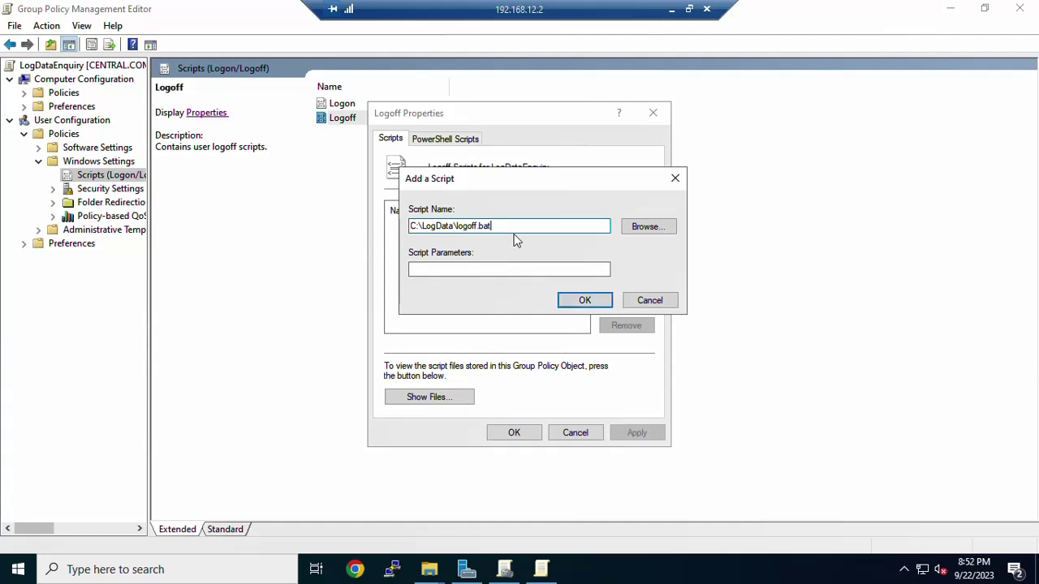
# - Replace the drive part at the start of the script path with \\
pyautogui.moveTo(505, 226); pyautogui.dragTo(387, 221)
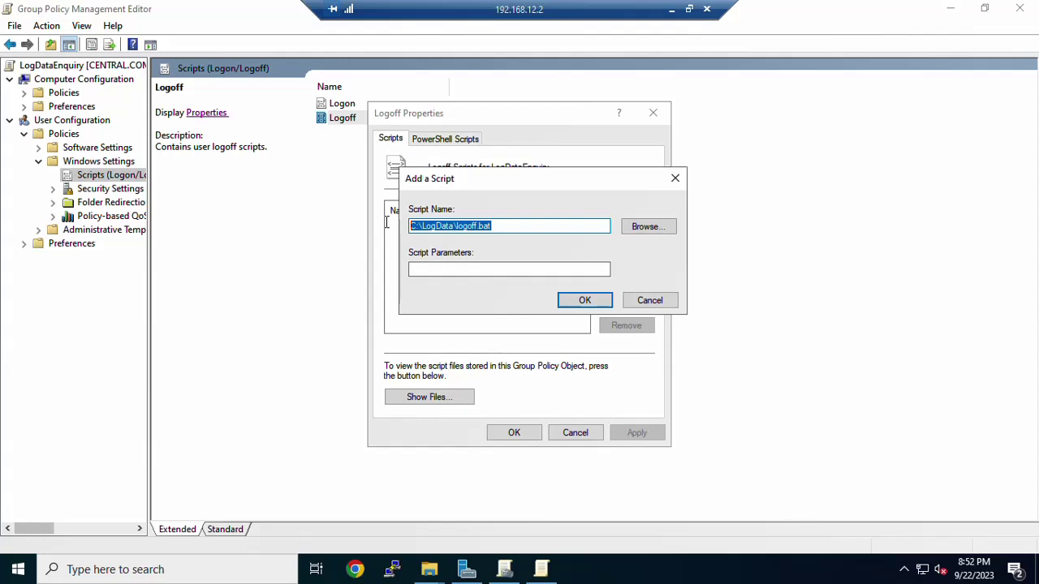
pyautogui.press('Home')
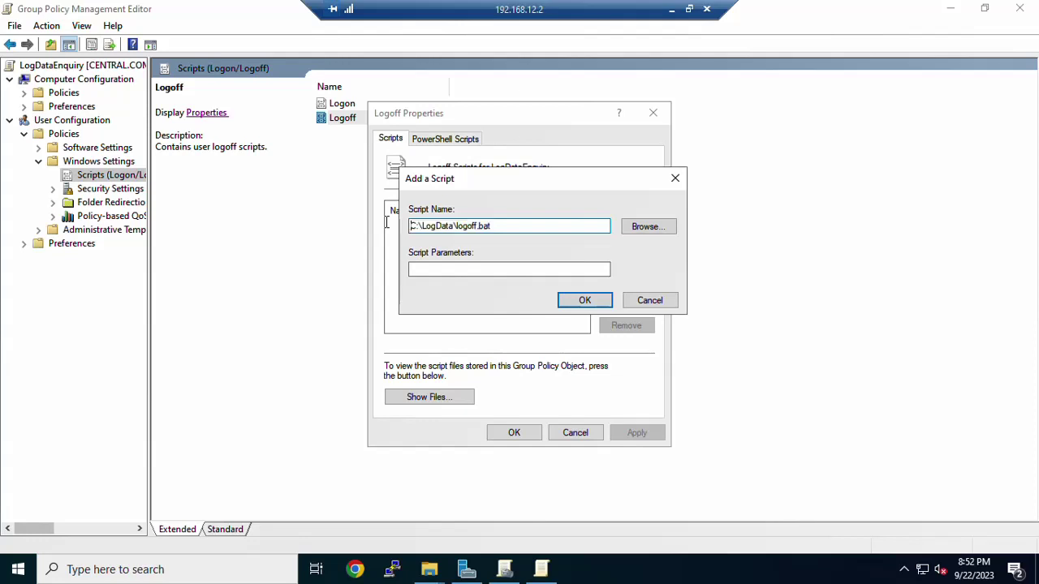
pyautogui.hotkey('shift', 'Right')
pyautogui.hotkey('shift', 'Right')
pyautogui.hotkey('shift', 'Right')
pyautogui.write('\\\\')
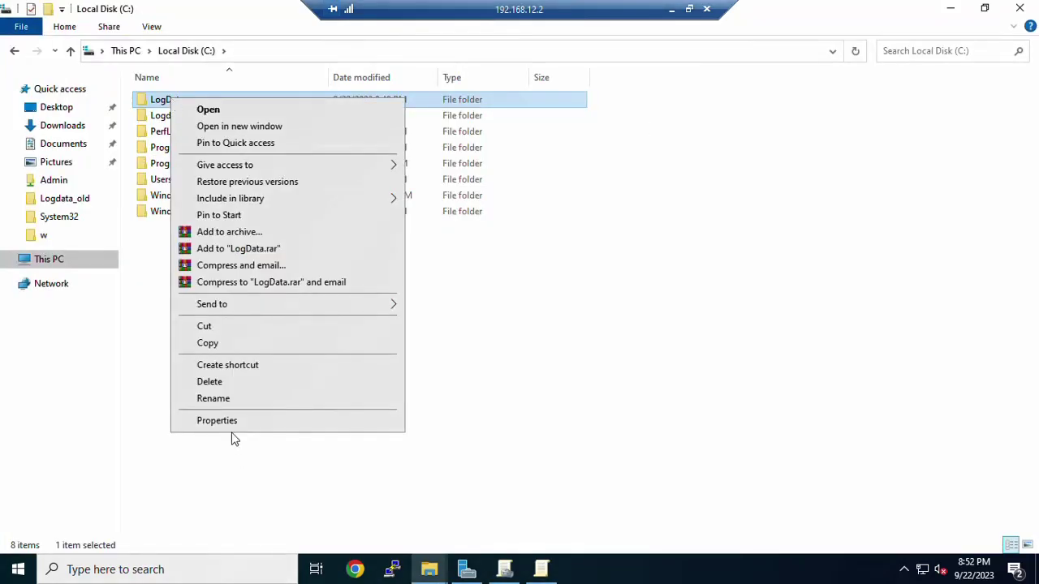
# - Select the \\CENTRAL\LogData network path on the LogData folder's Sharing tab, then return to the editor
pyautogui.click(229, 423)
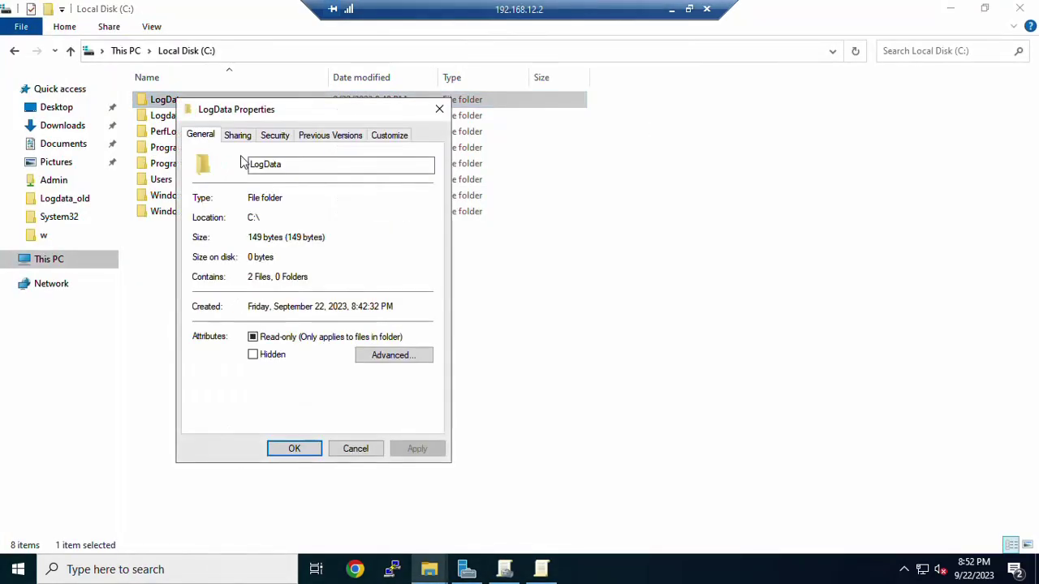
pyautogui.click(244, 136)
pyautogui.moveTo(208, 219); pyautogui.dragTo(304, 219)
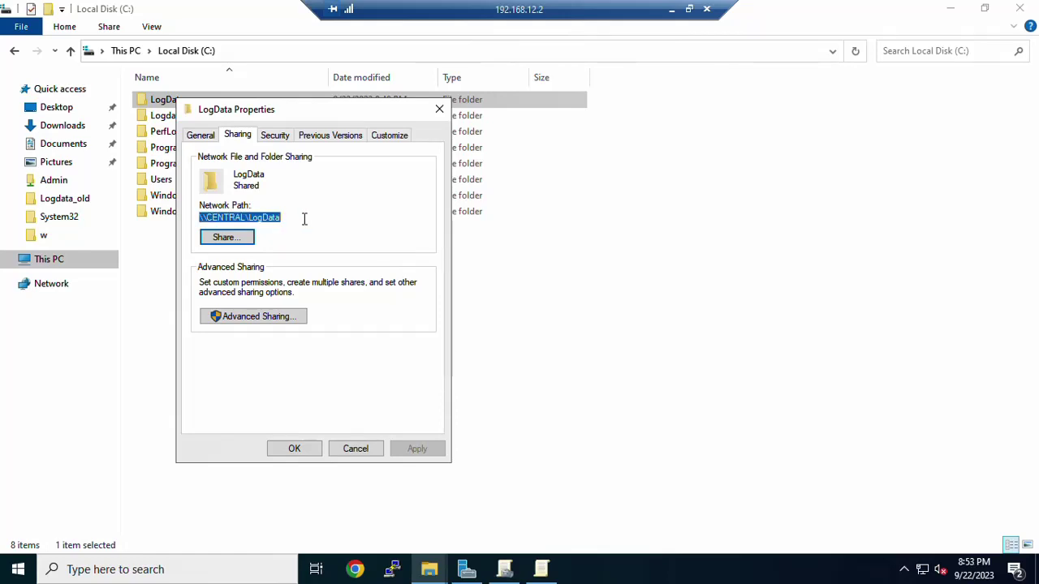
pyautogui.click(542, 569)
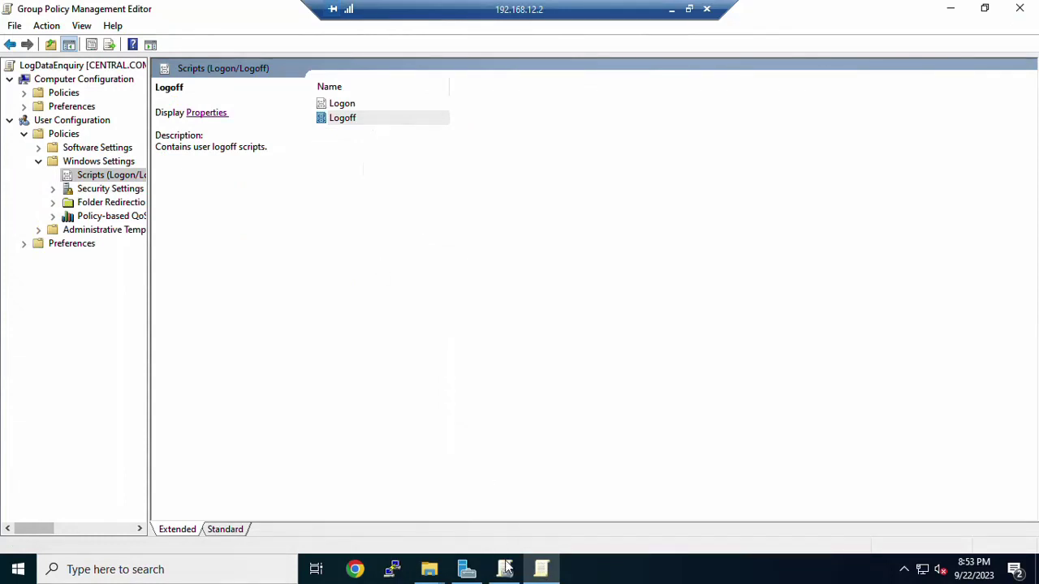
# - Paste the share path into Script Name to form \\CENTRAL\LogData\Logoff.bat
pyautogui.click(504, 569)
pyautogui.click(541, 569)
pyautogui.click(216, 114)
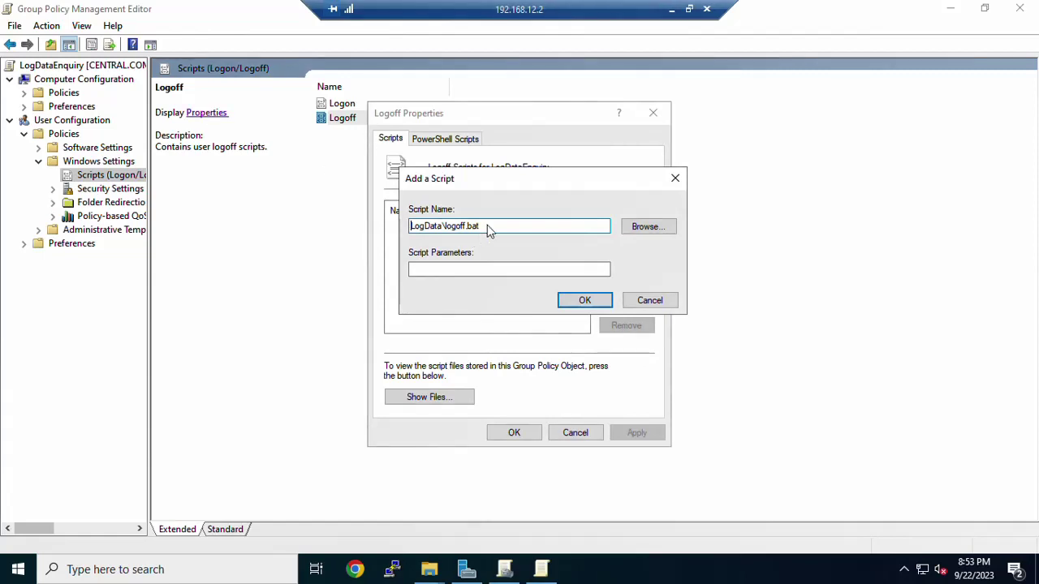
pyautogui.moveTo(484, 227); pyautogui.dragTo(390, 224)
pyautogui.click(441, 227)
pyautogui.write('\\\\CENTRAL\\LogData\\')
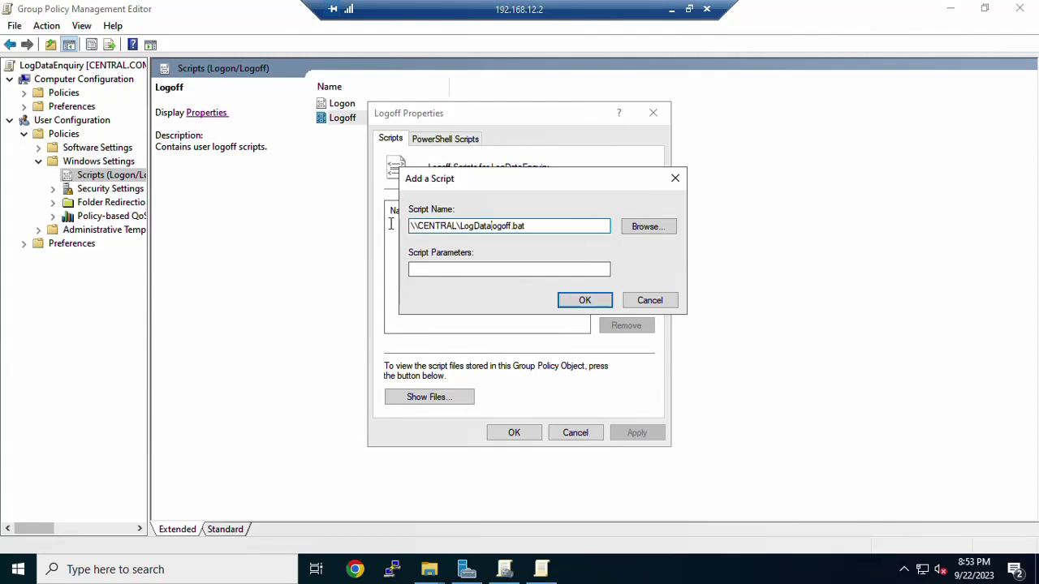
pyautogui.write('\\L')
# - Confirm and apply \\CENTRAL\LogData\Logoff.bat as the policy's logoff script
pyautogui.moveTo(563, 226); pyautogui.dragTo(378, 224)
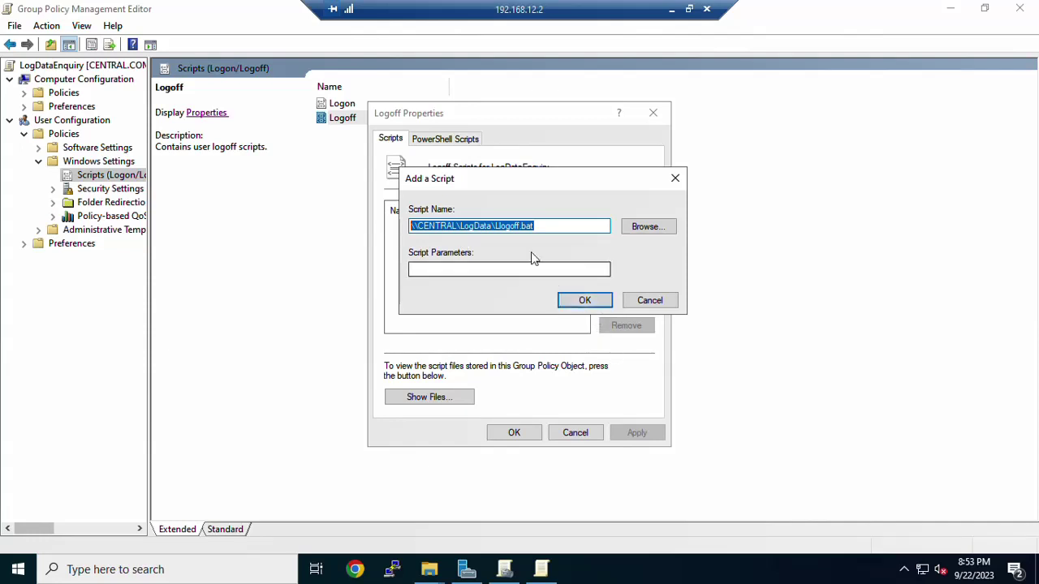
pyautogui.click(505, 226)
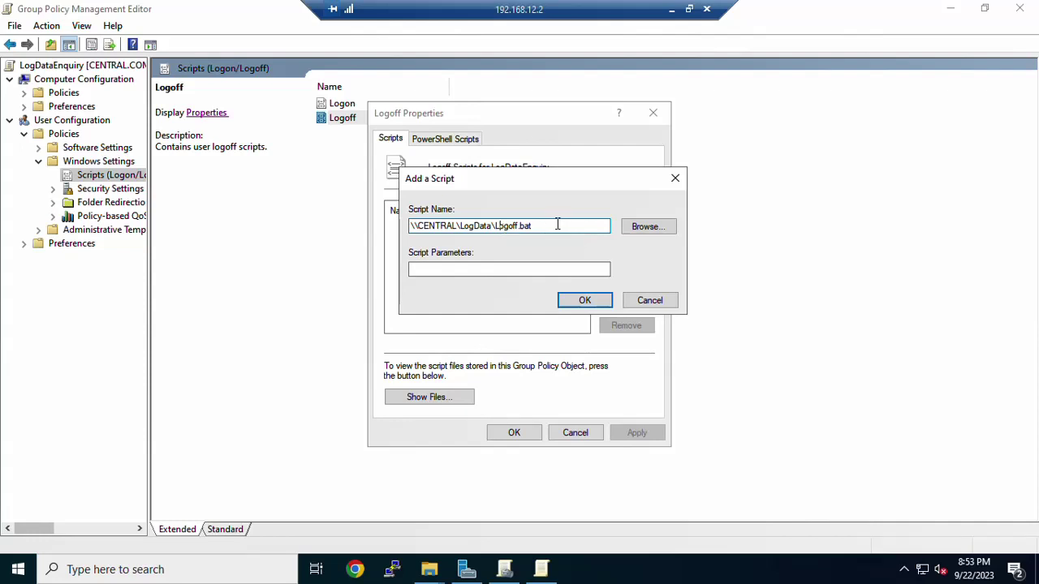
pyautogui.press('End')
pyautogui.click(594, 298)
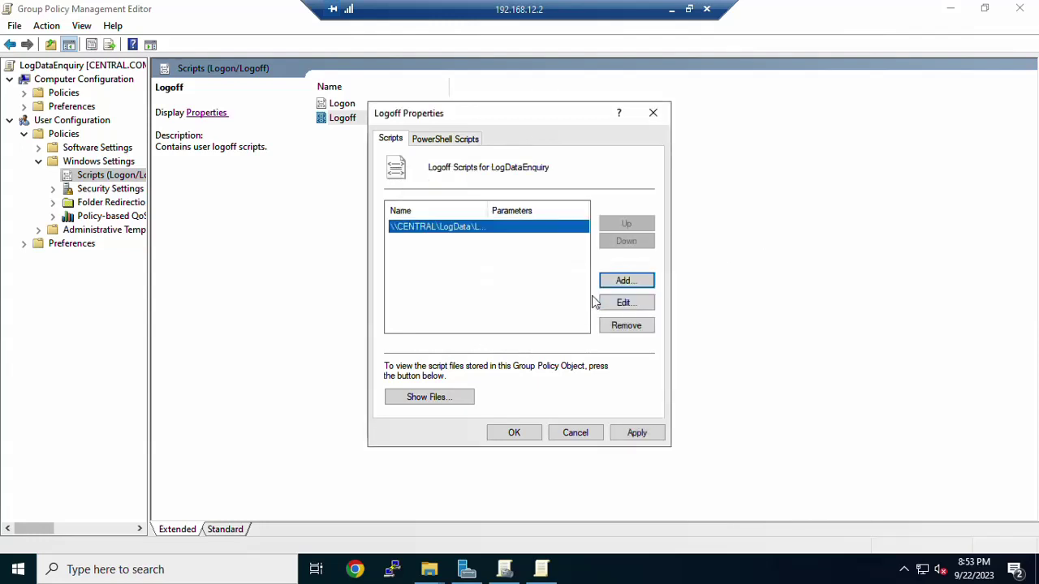
pyautogui.click(637, 433)
pyautogui.click(518, 435)
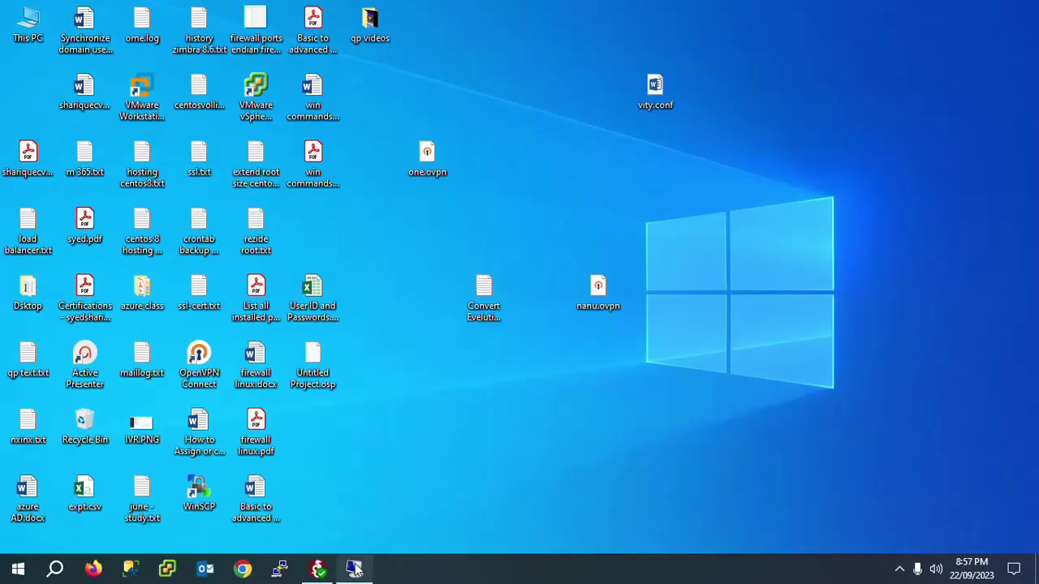
# - Check that the LogDataEnquiry logon script path is \\CENTRAL\LogData\login.bat in Logon Properties
pyautogui.click(355, 569)
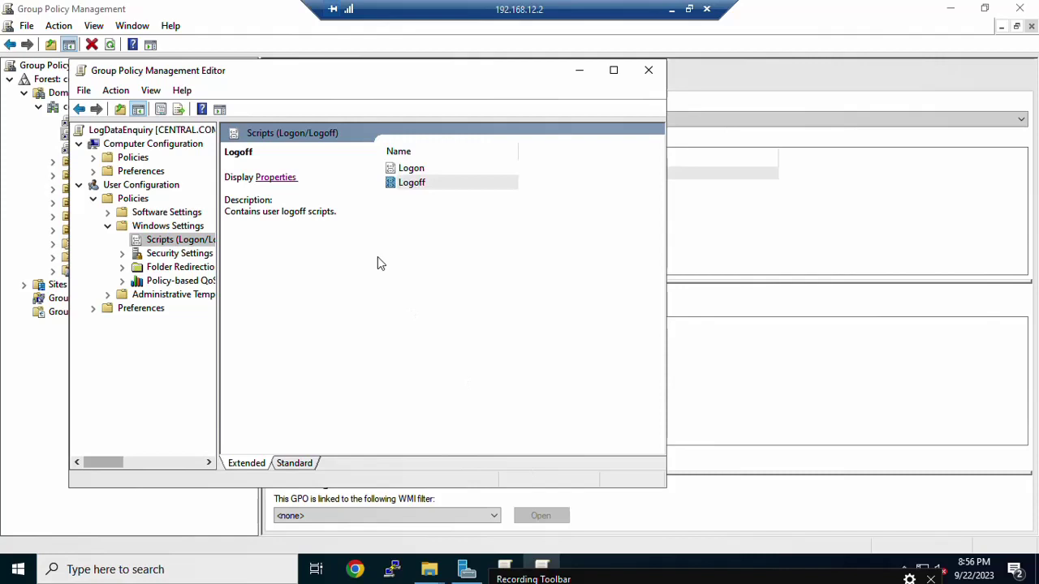
pyautogui.click(414, 169)
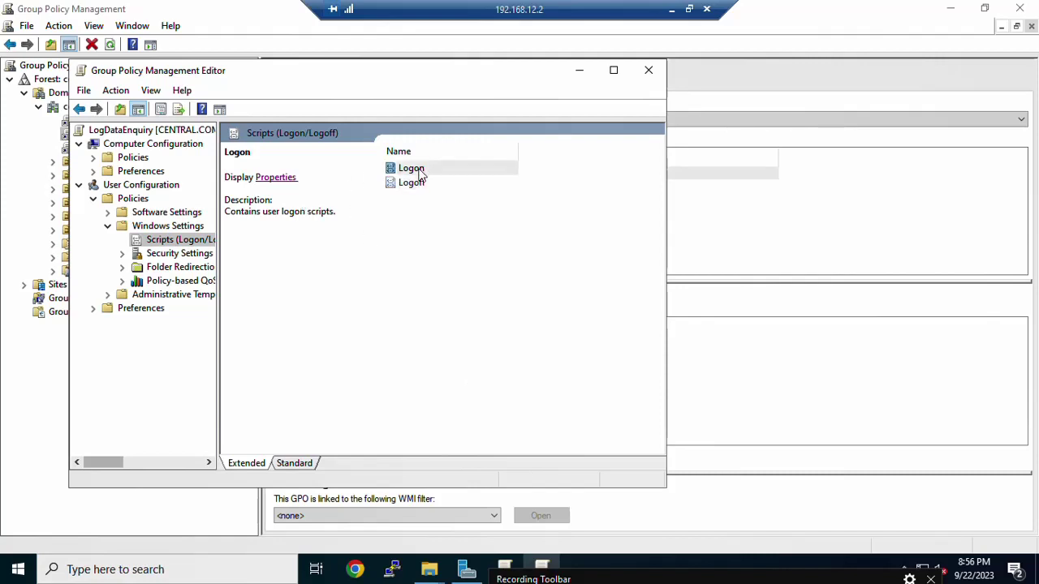
pyautogui.click(276, 178)
pyautogui.moveTo(333, 210); pyautogui.dragTo(392, 211)
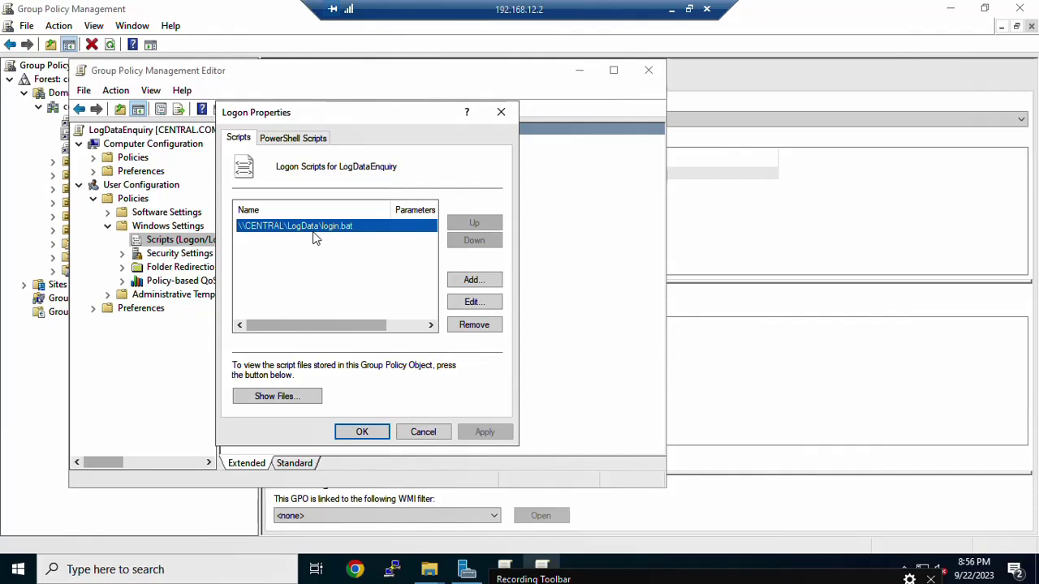
# - Close Logon Properties, the policy editor, Group Policy Management and the LogData folder properties
pyautogui.click(500, 113)
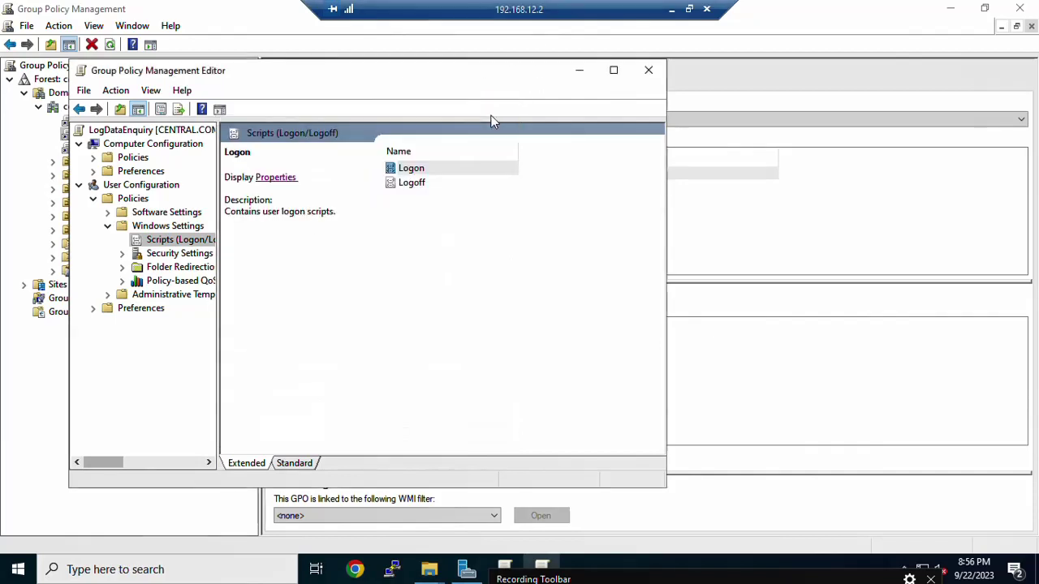
pyautogui.click(644, 78)
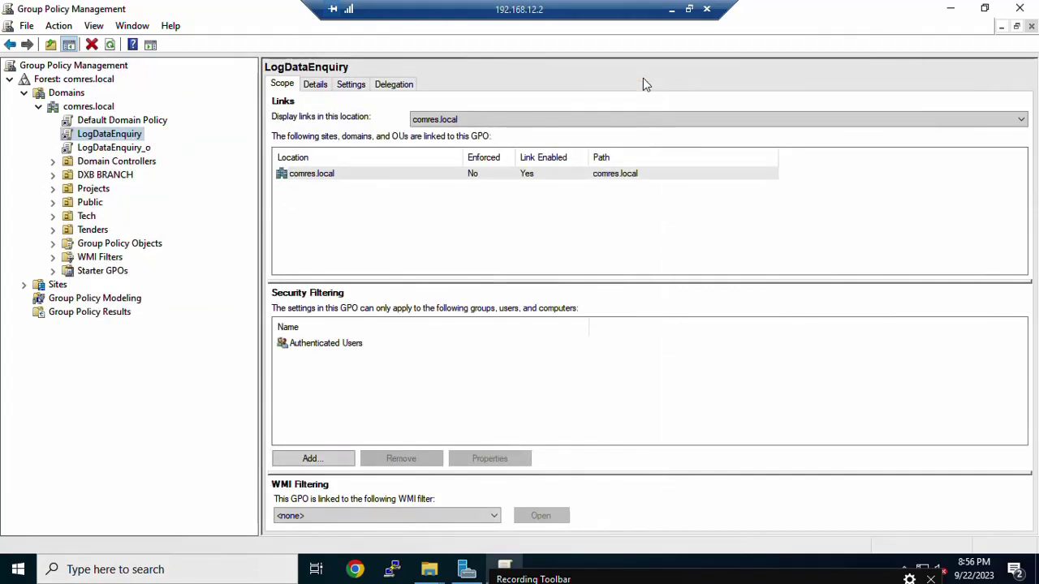
pyautogui.click(1020, 8)
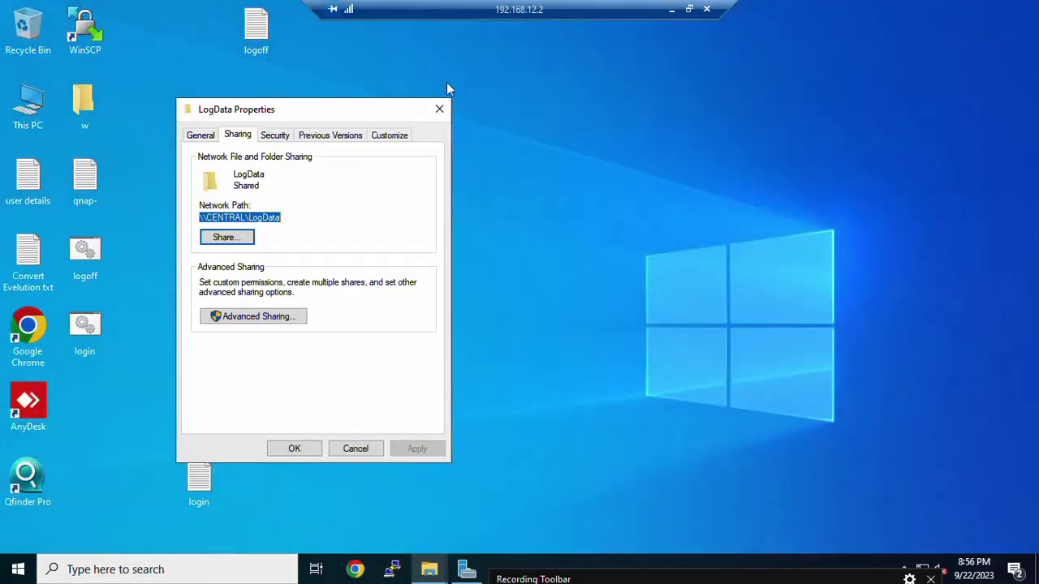
pyautogui.click(439, 109)
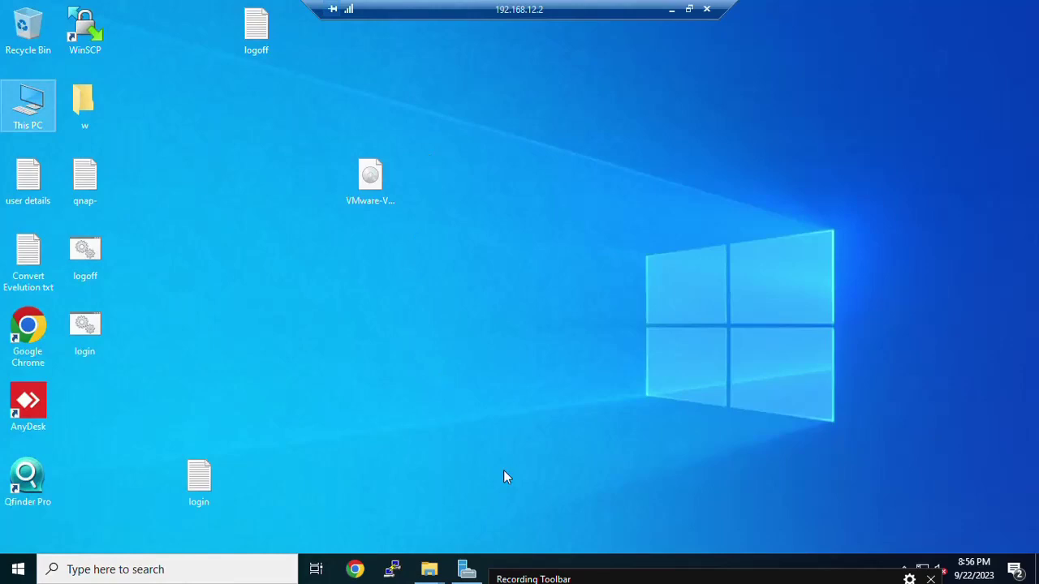
pyautogui.click(930, 578)
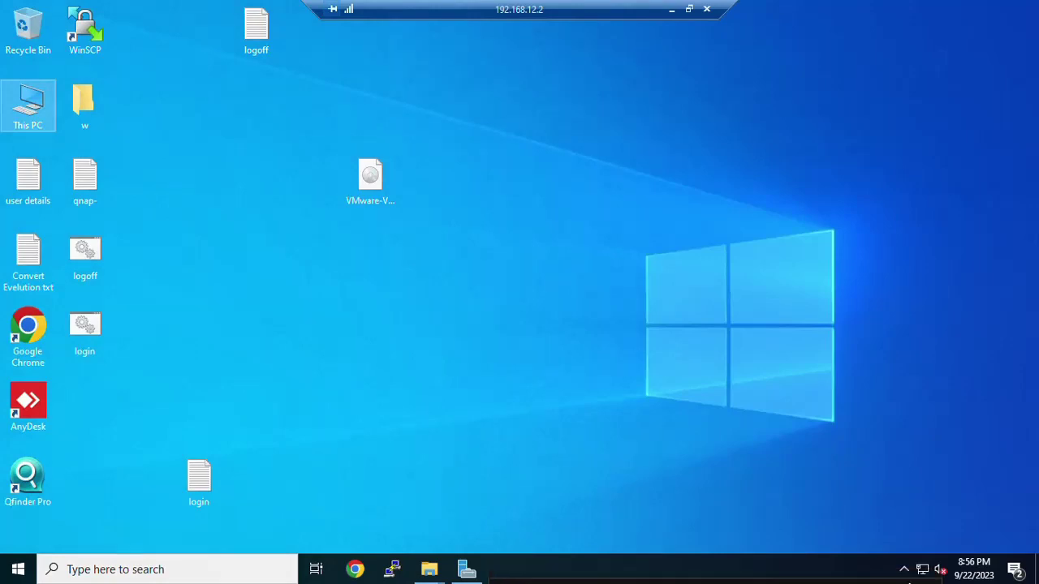
# - Run gpupdate /force in an administrator Command Prompt, then launch Chrome
pyautogui.press('super')
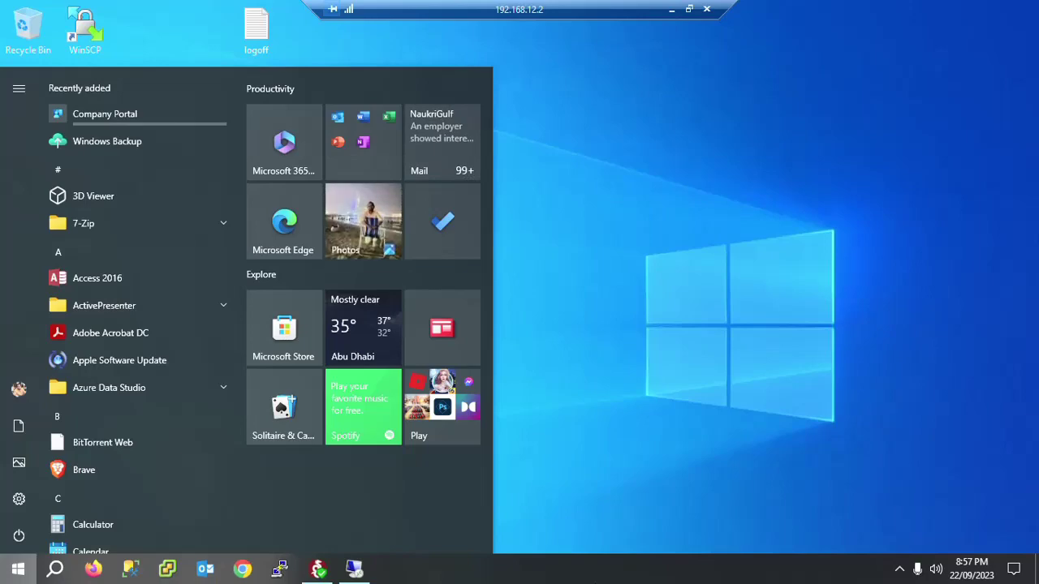
pyautogui.write('cmd')
pyautogui.click(420, 301)
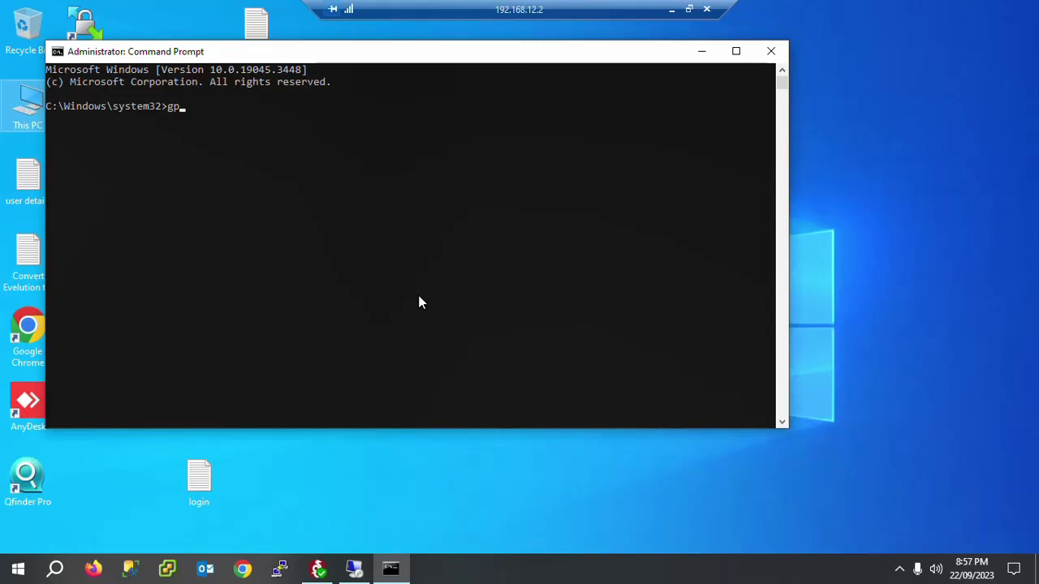
pyautogui.write('te /force')
pyautogui.press('Return')
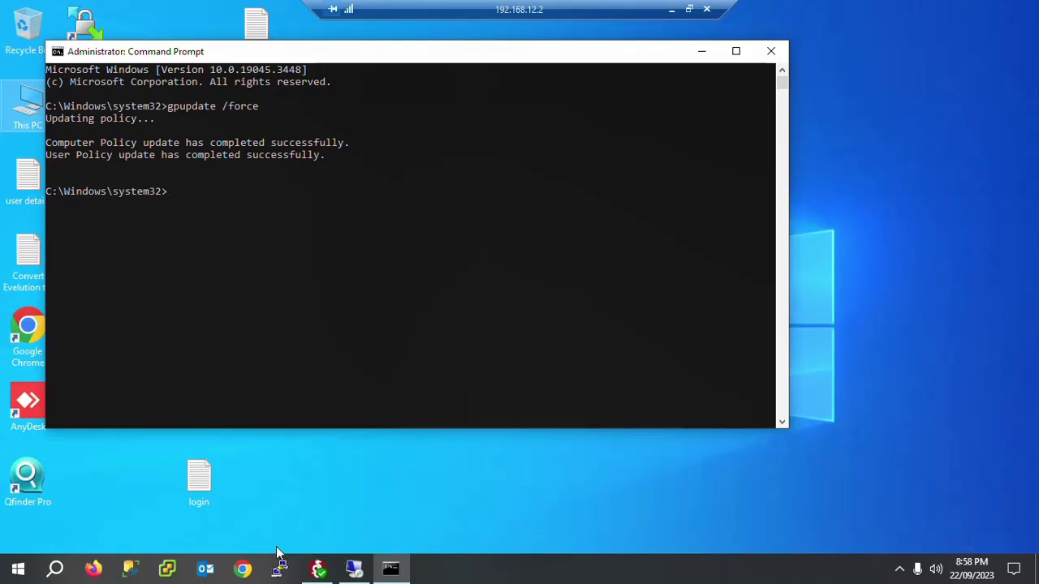
pyautogui.click(244, 570)
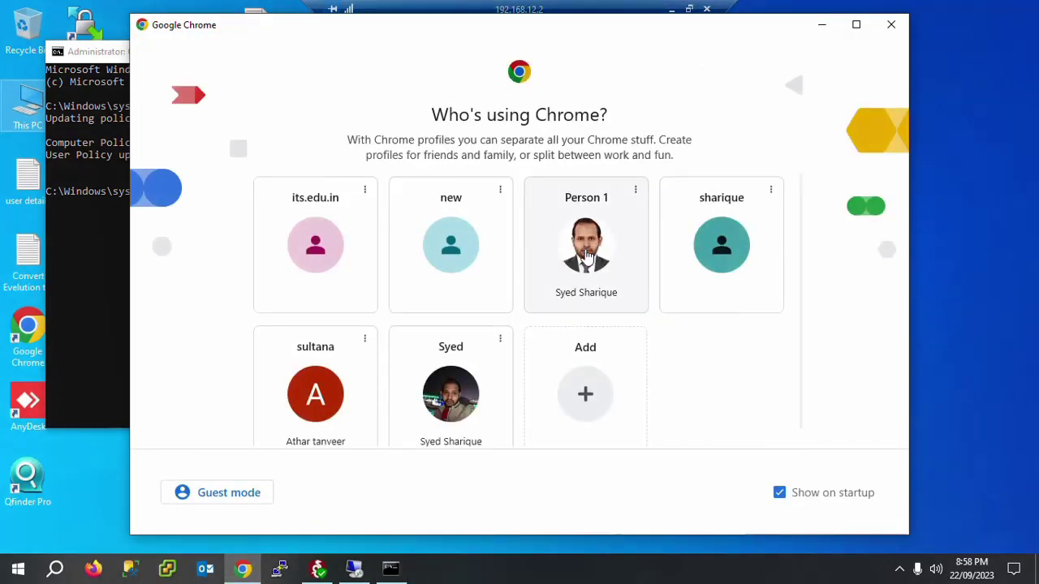
pyautogui.click(833, 21)
# - Open Chrome to 192.168.12.3 and proceed past the certificate warning
pyautogui.click(671, 9)
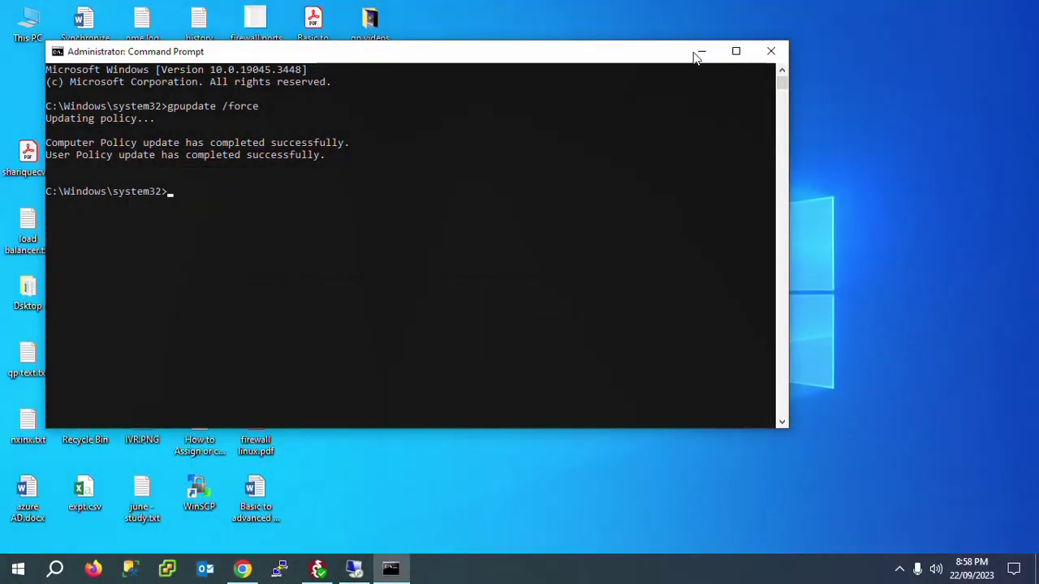
pyautogui.click(701, 52)
pyautogui.click(242, 569)
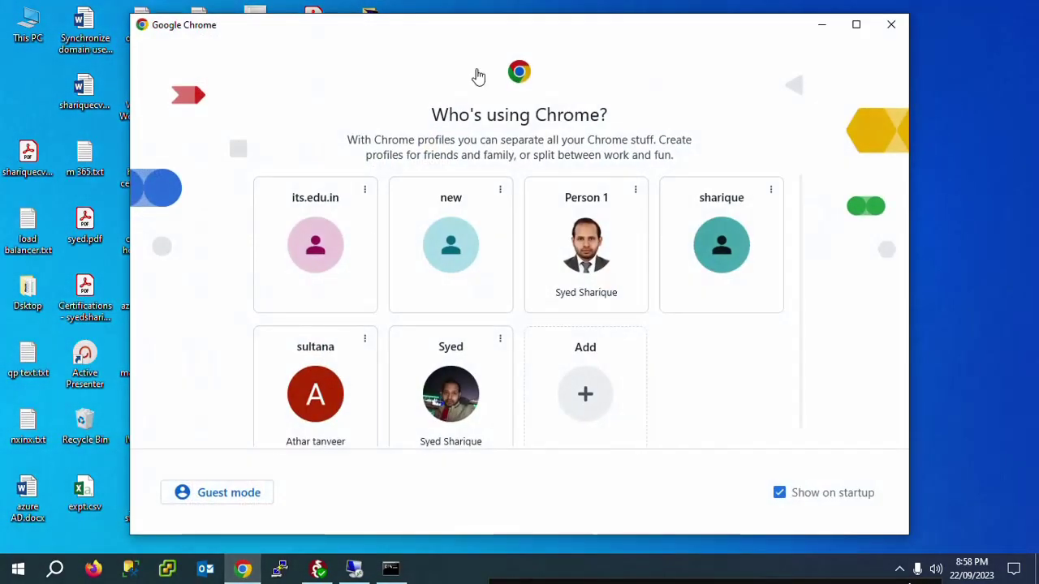
pyautogui.click(572, 235)
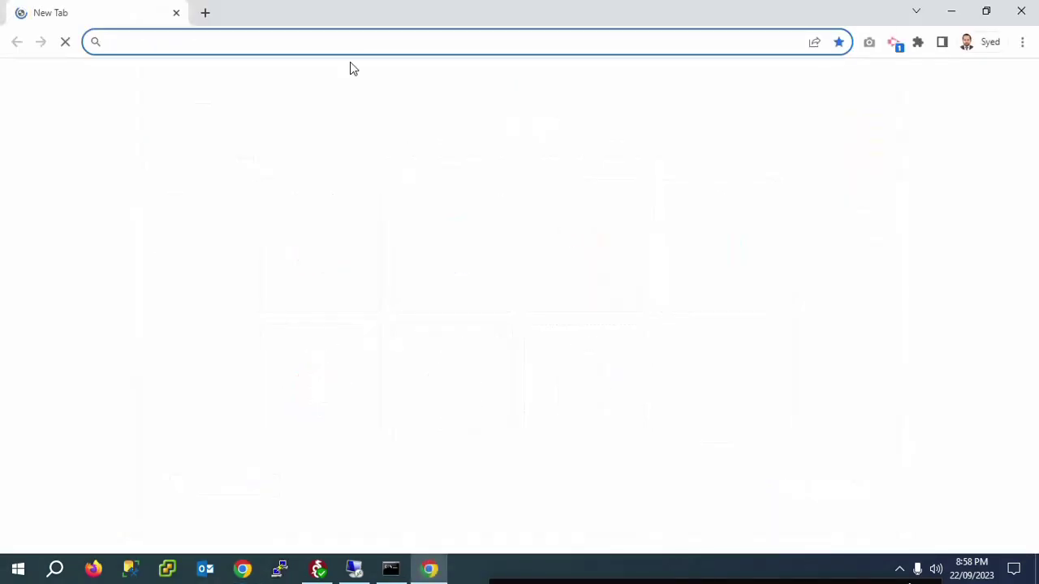
pyautogui.write('192.168.12.3')
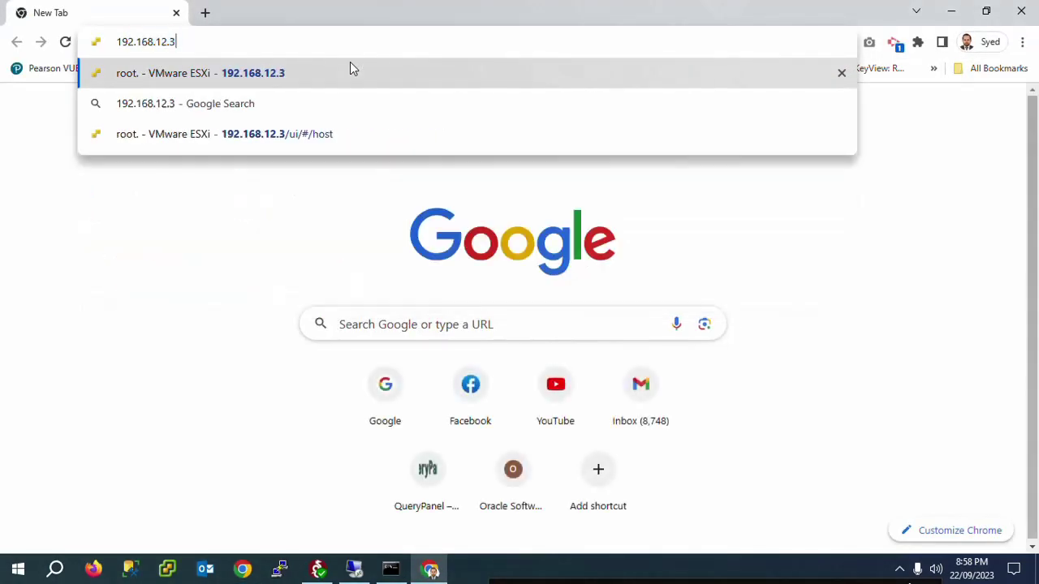
pyautogui.click(350, 62)
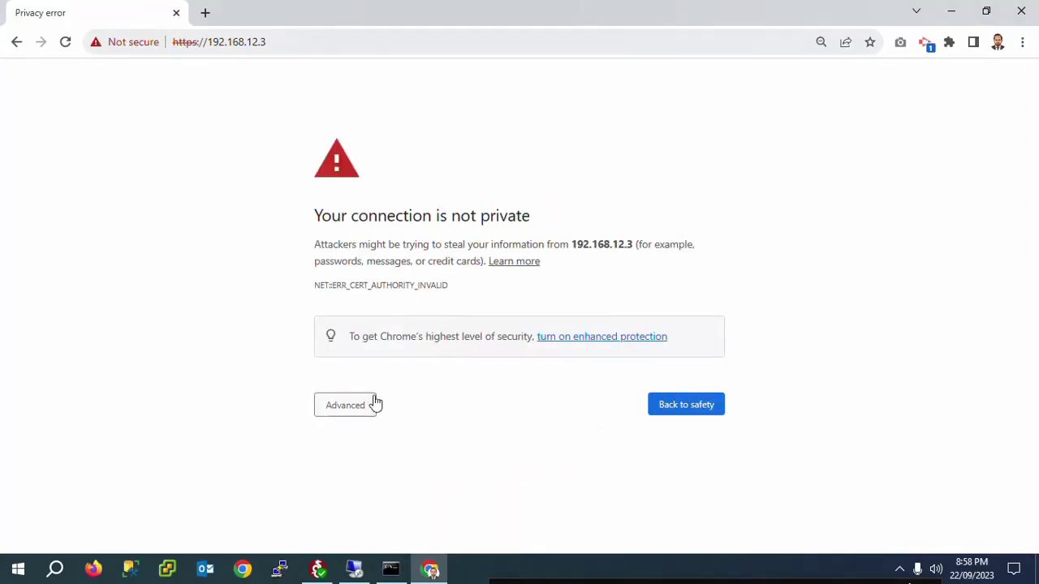
pyautogui.click(366, 406)
pyautogui.click(378, 511)
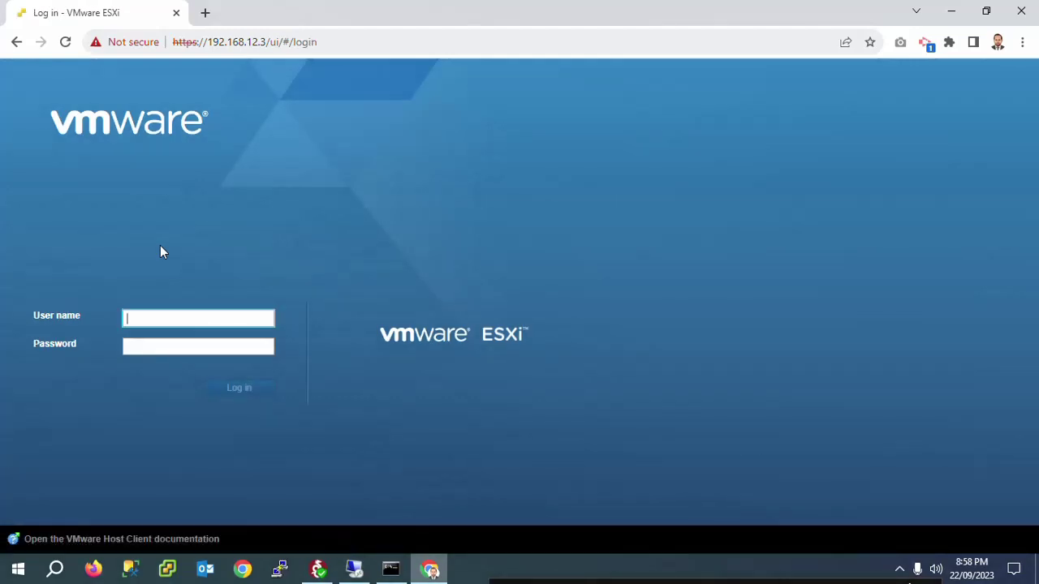
# - Log in to the ESXi host as root and show the Virtual Machines list
pyautogui.write('root')
pyautogui.press('Tab')
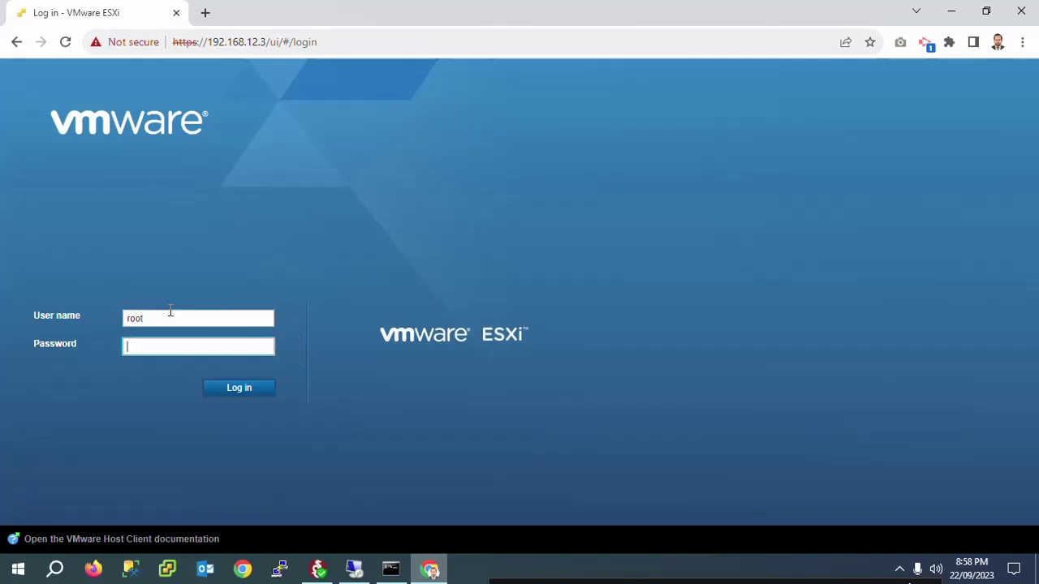
pyautogui.write('••••••••')
pyautogui.press('Return')
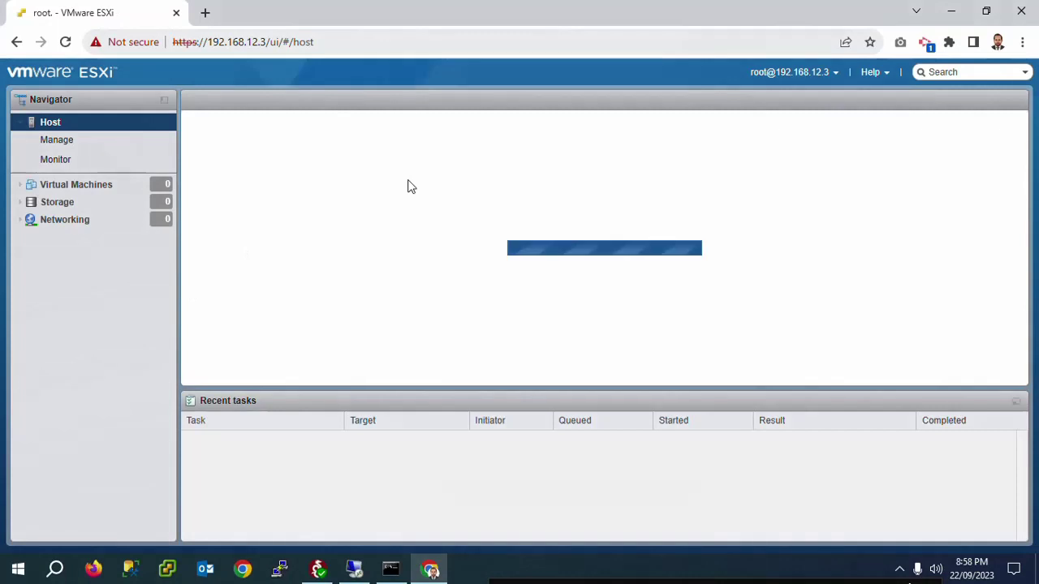
pyautogui.click(92, 191)
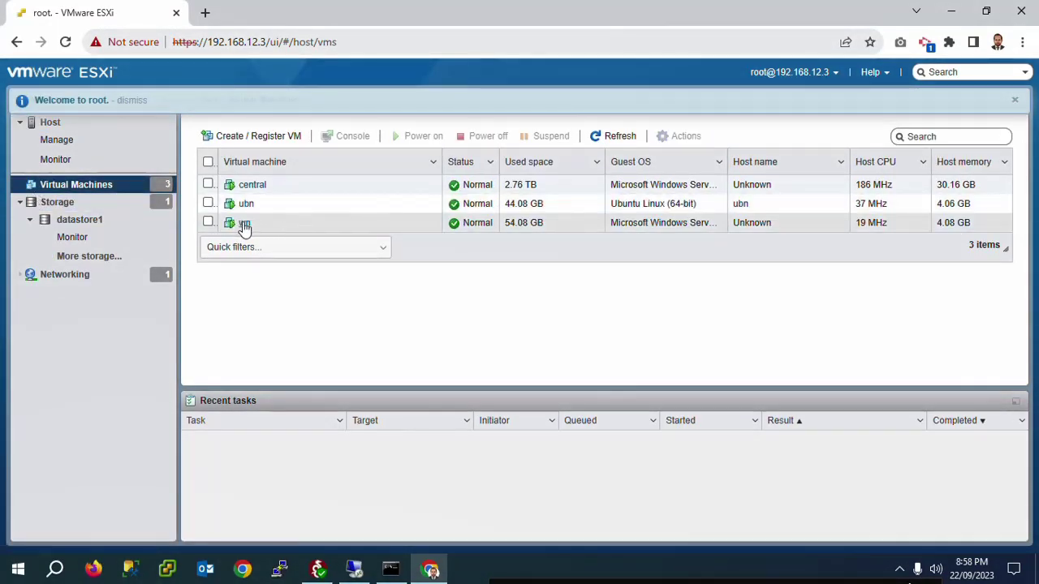
# - Open the wn VM's console in full screen at its sign-in screen
pyautogui.click(246, 223)
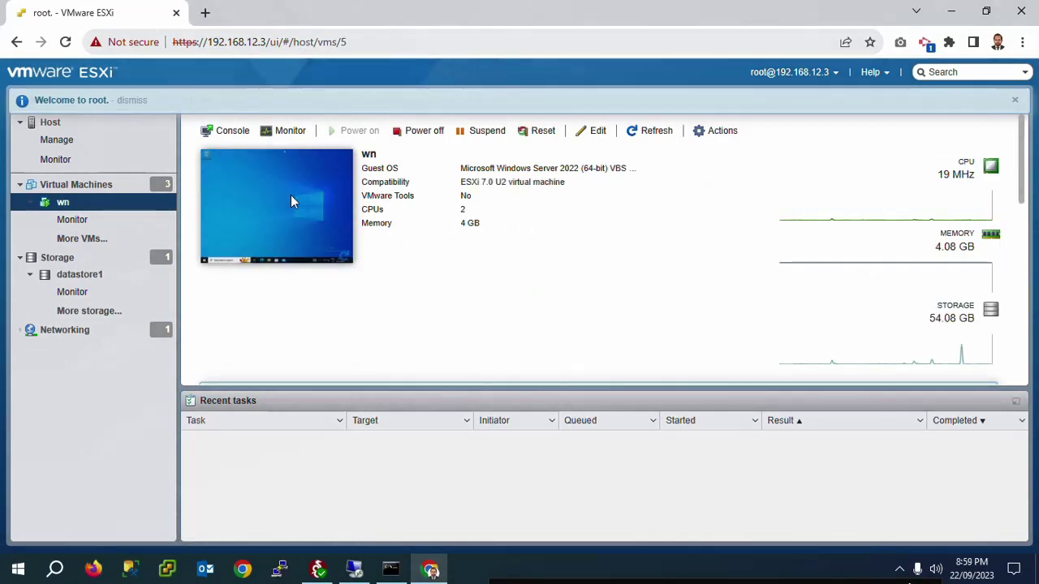
pyautogui.click(292, 200)
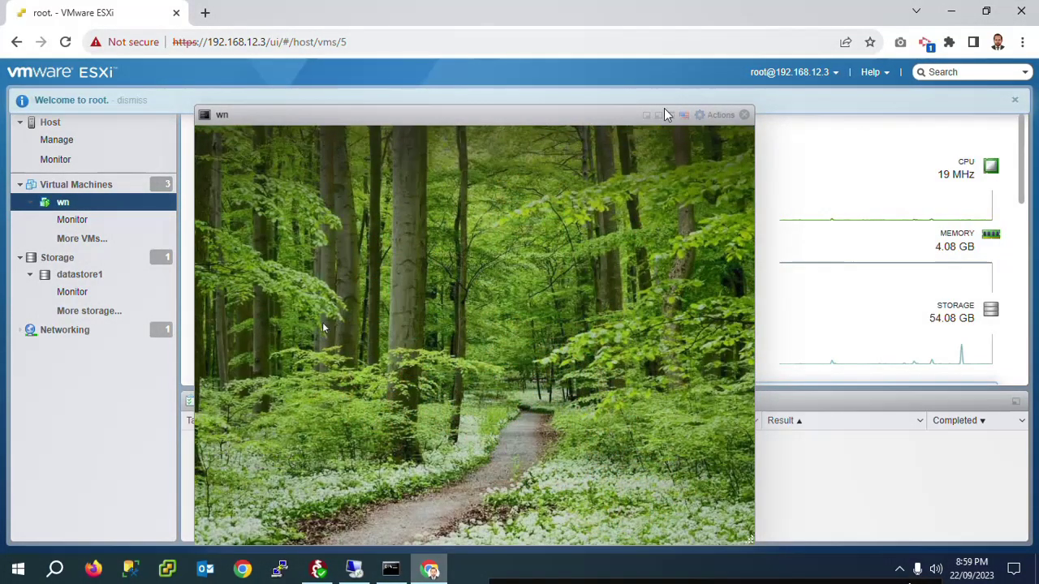
pyautogui.press('space')
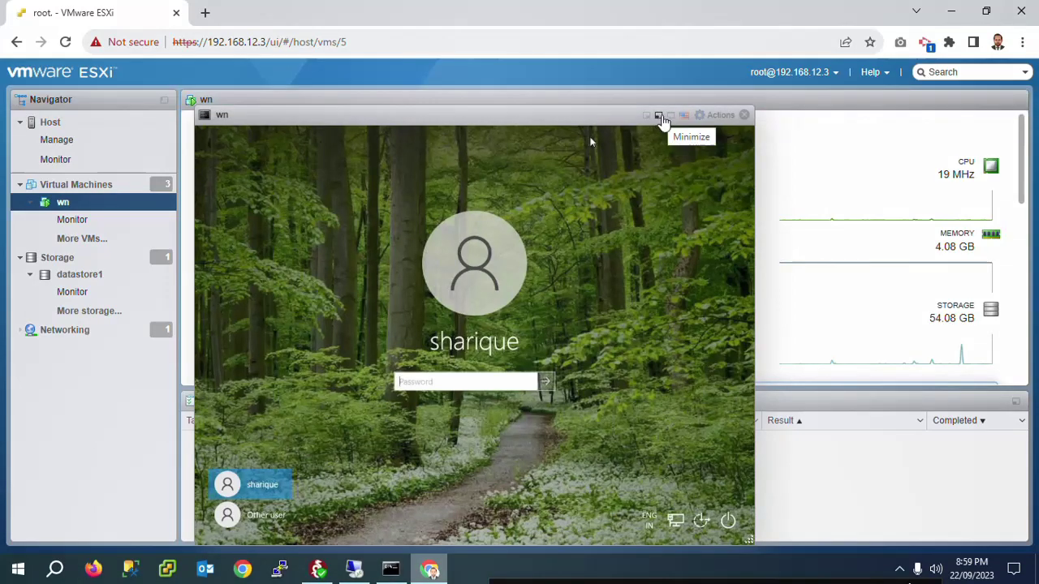
pyautogui.click(672, 116)
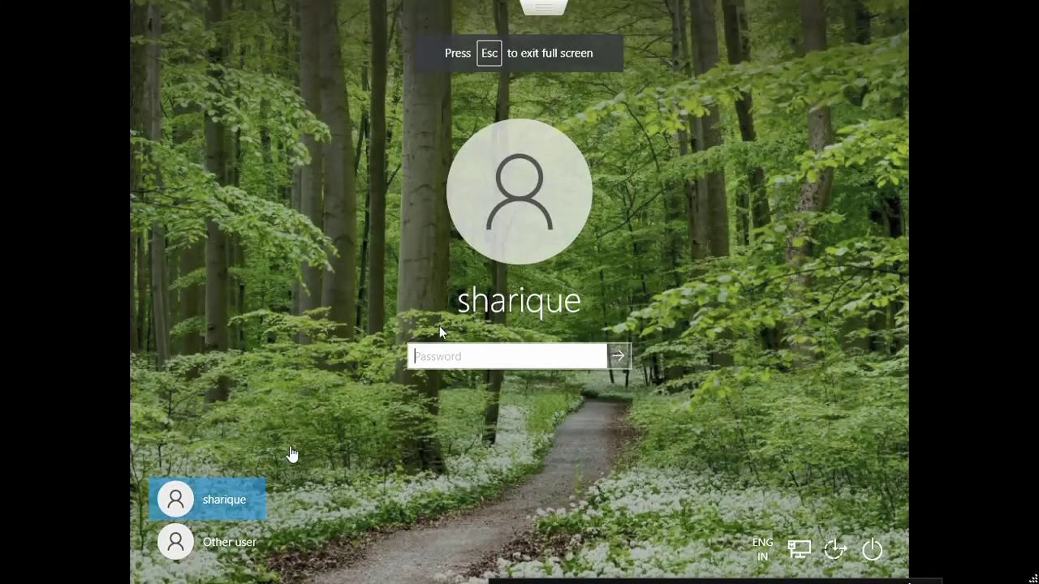
# - Sign in as Other user with the comres.local domain username and password
pyautogui.click(209, 558)
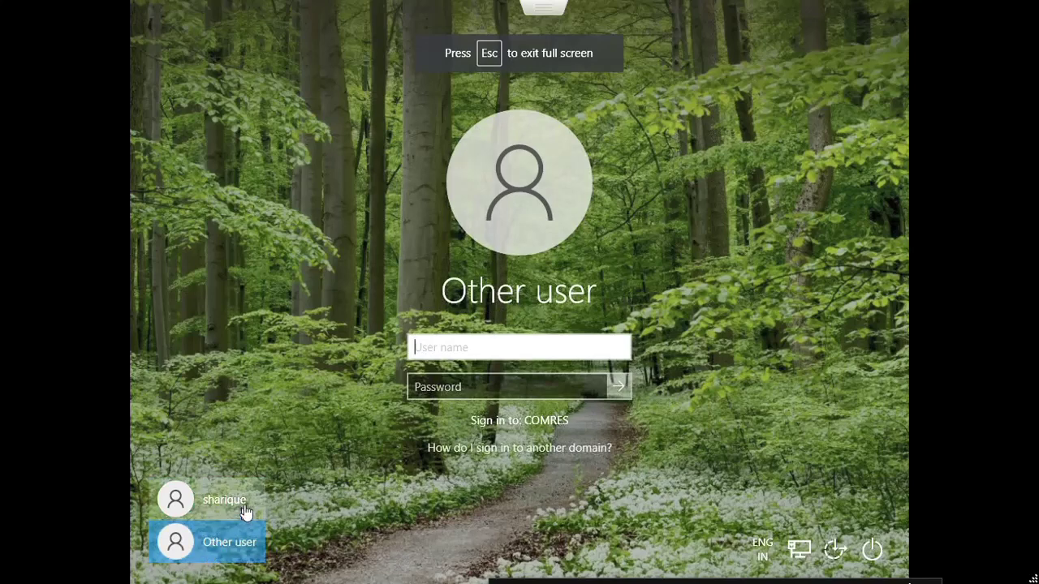
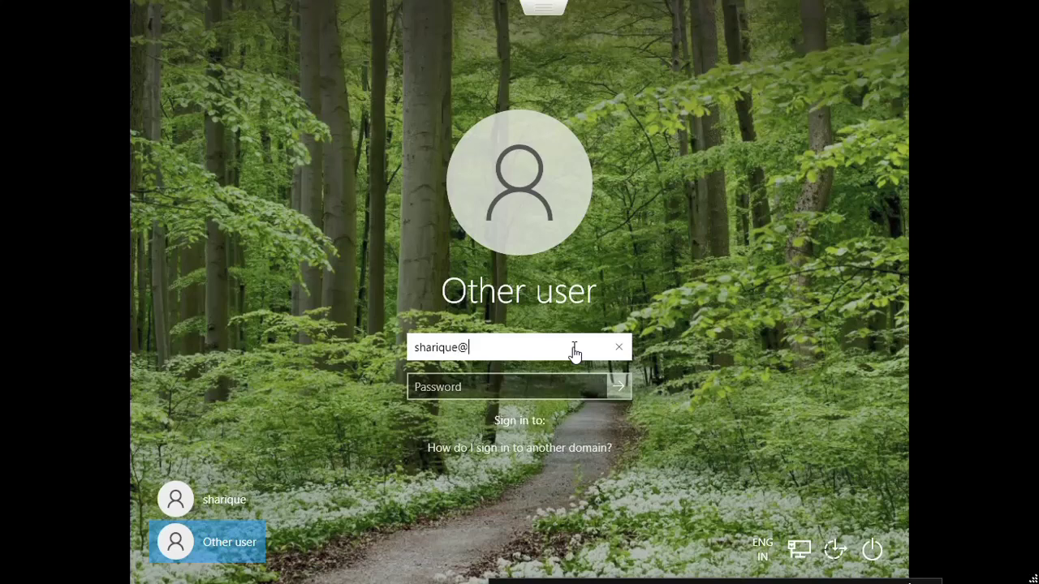
pyautogui.press('Tab')
pyautogui.write('•••••••••')
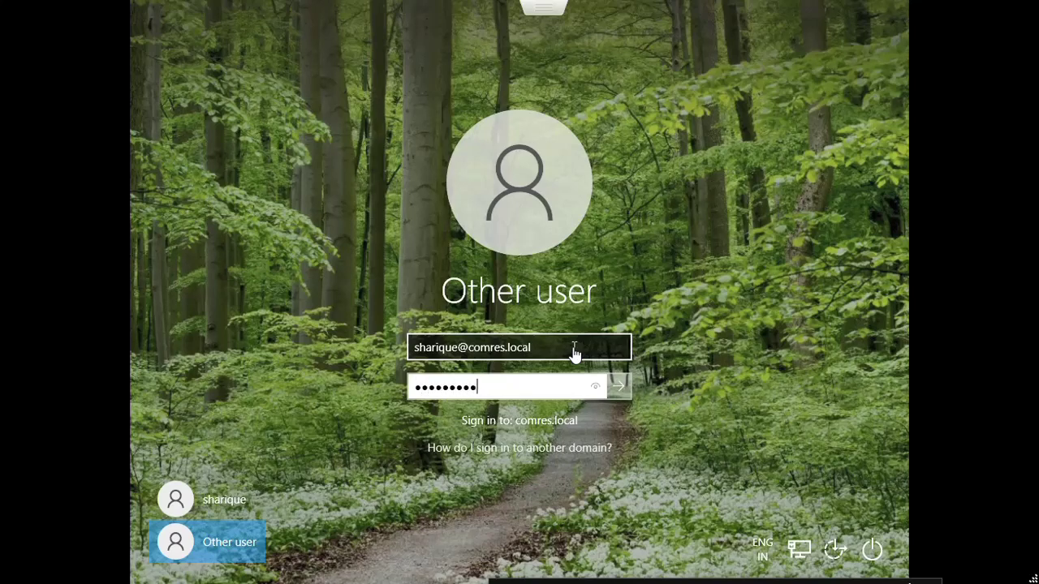
pyautogui.press('Return')
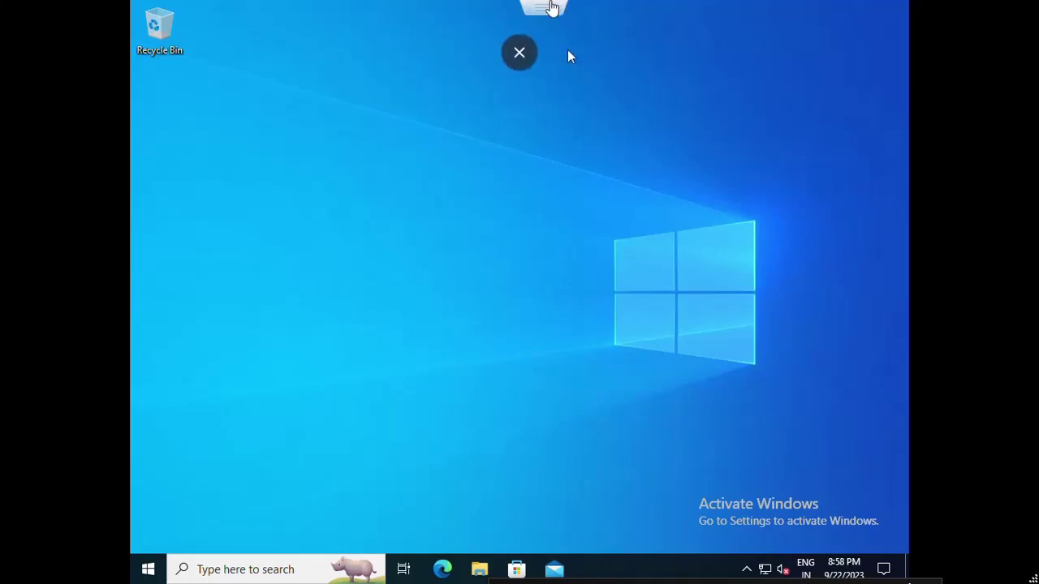
# - Sign the user out from the VM's Start menu and exit the full-screen console
pyautogui.click(146, 568)
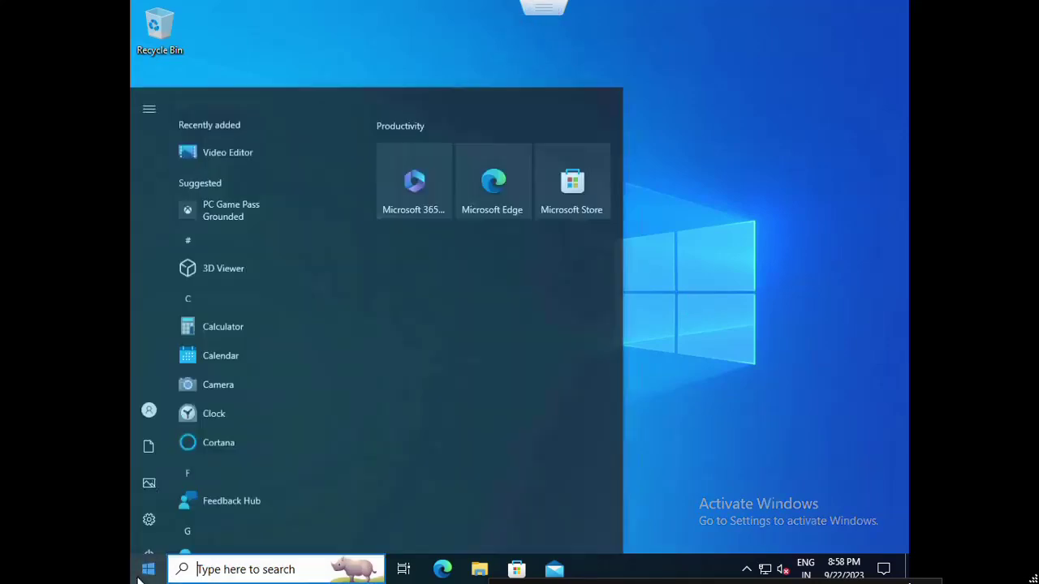
pyautogui.moveTo(150, 540)
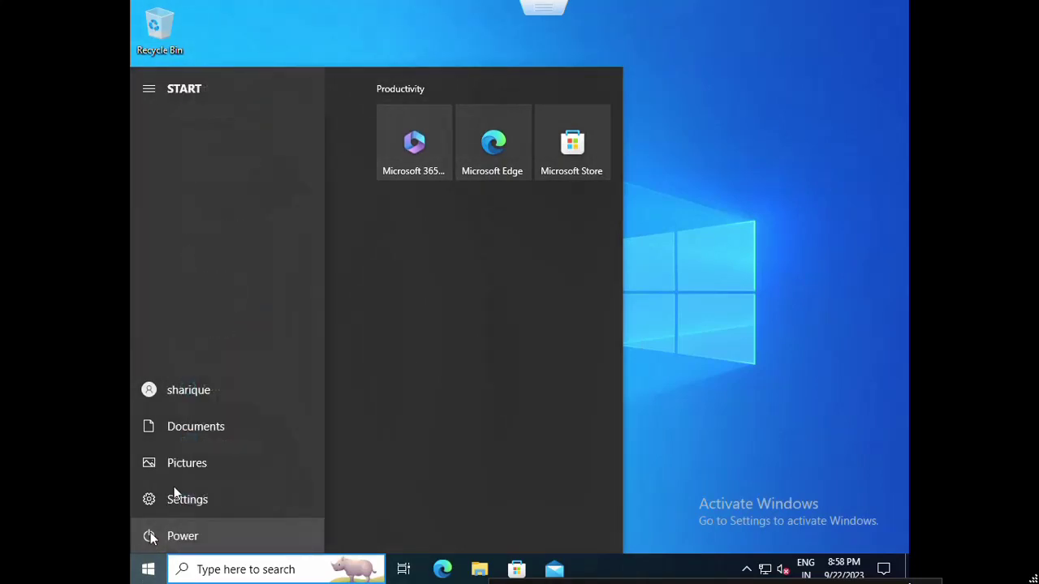
pyautogui.click(160, 393)
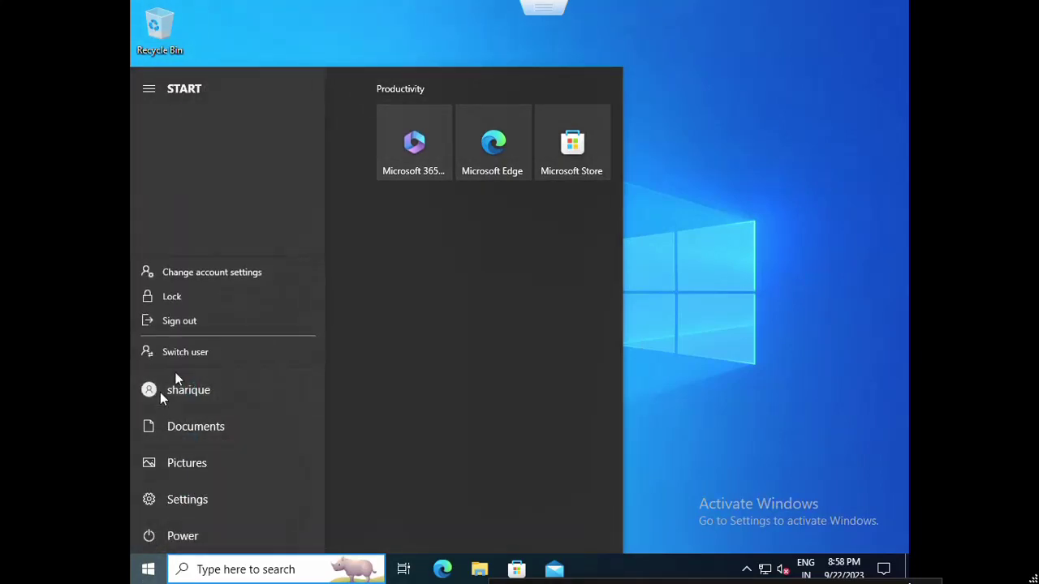
pyautogui.click(179, 320)
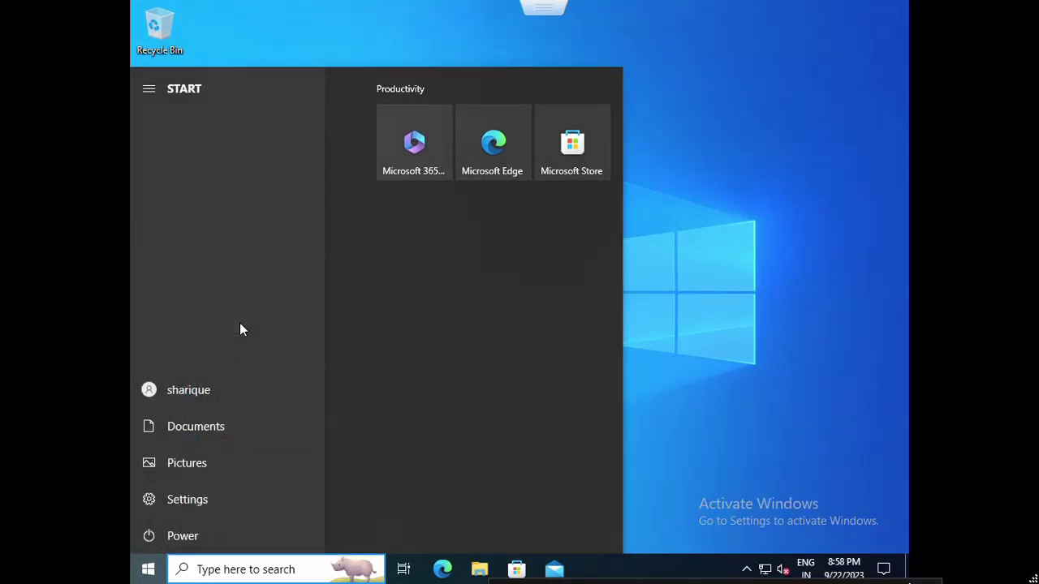
pyautogui.press('Escape')
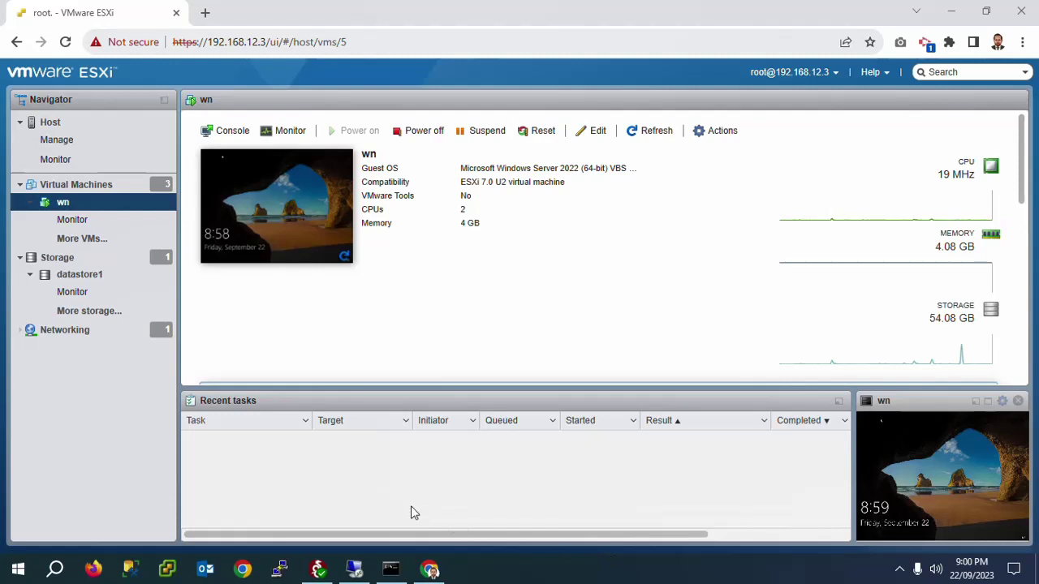
# - On the remote server, browse This PC > Local Disk (C:) > Logdata in File Explorer
pyautogui.click(355, 569)
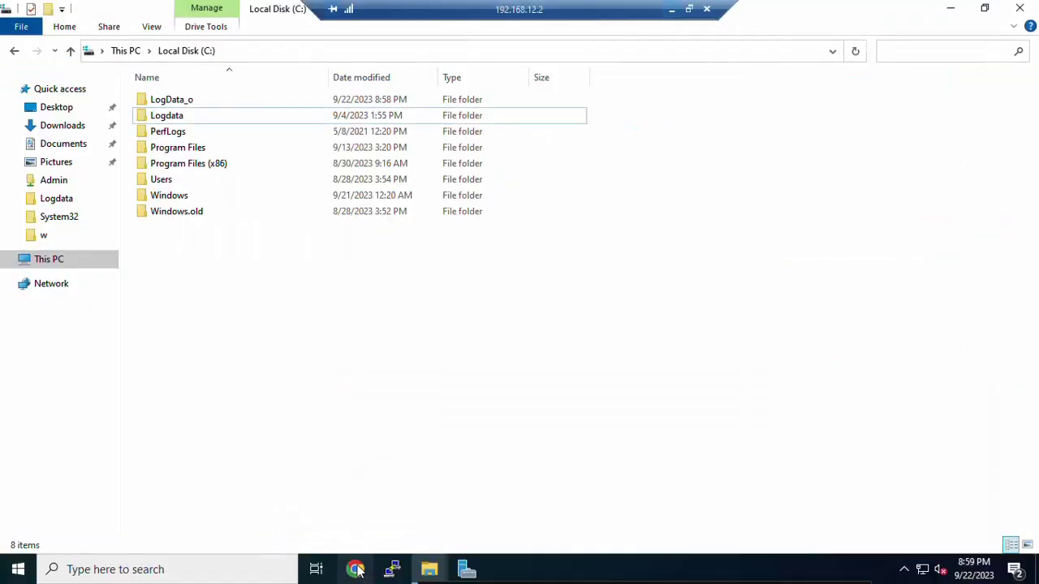
pyautogui.click(29, 265)
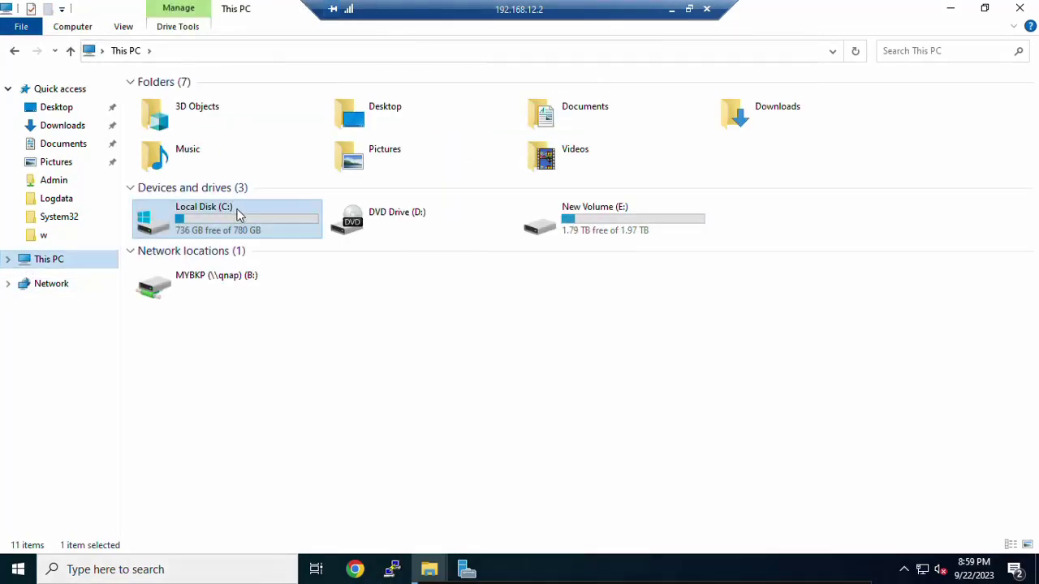
pyautogui.doubleClick(239, 215)
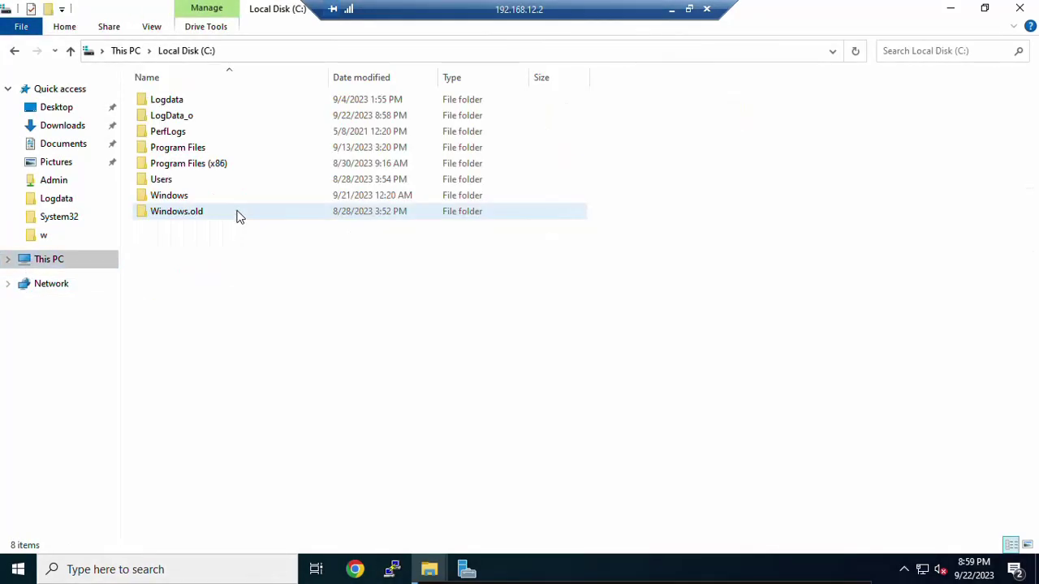
pyautogui.doubleClick(228, 103)
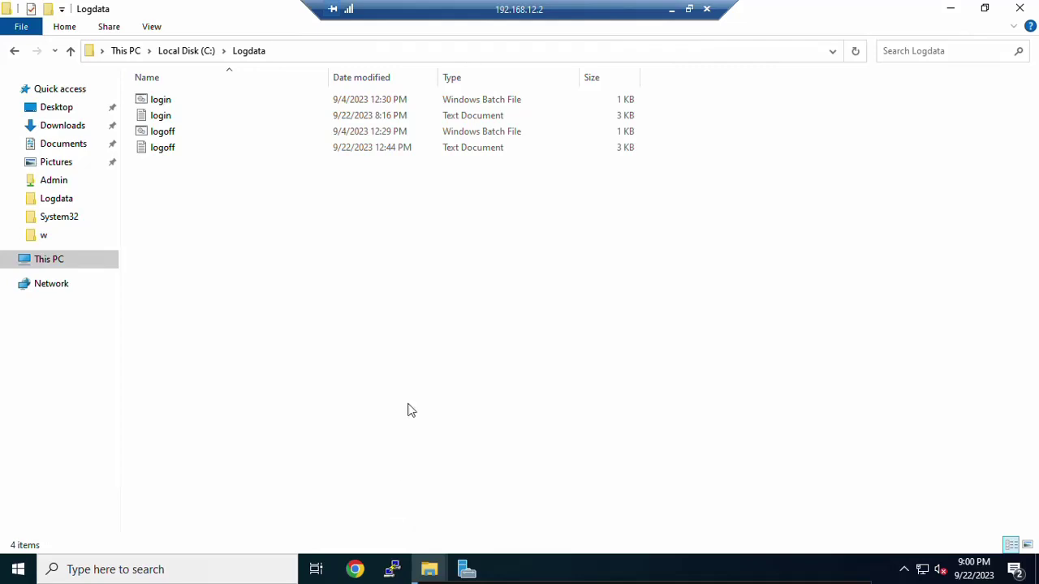
pyautogui.doubleClick(204, 119)
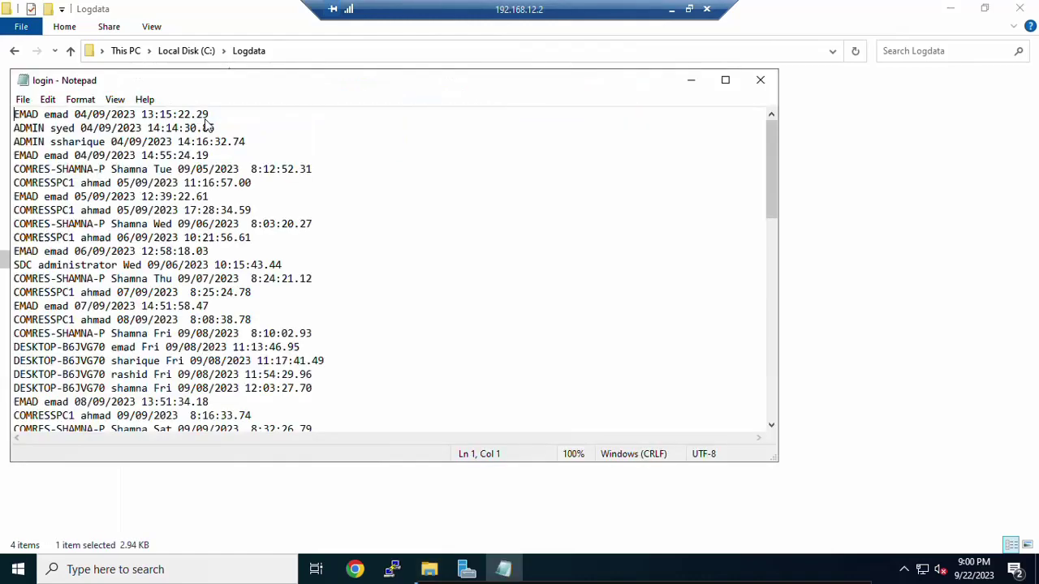
pyautogui.click(724, 85)
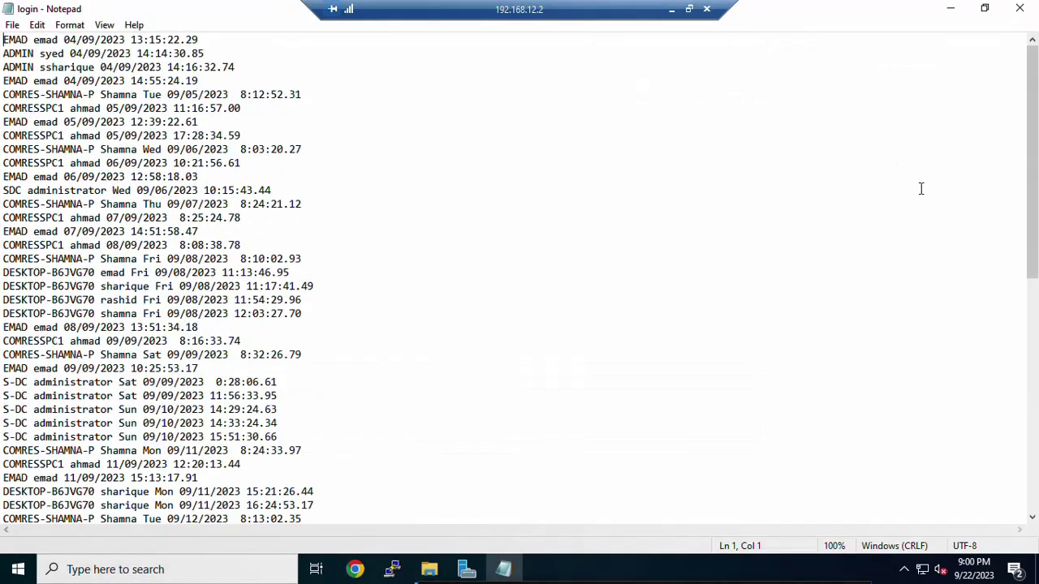
pyautogui.moveTo(3, 39); pyautogui.dragTo(290, 492)
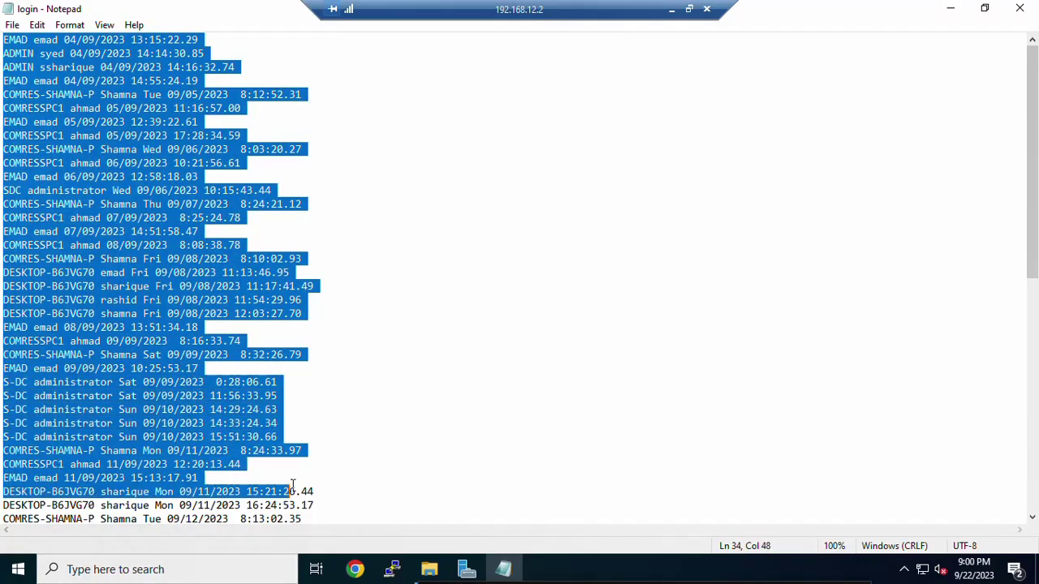
pyautogui.click(27, 317)
pyautogui.click(10, 396)
pyautogui.click(28, 449)
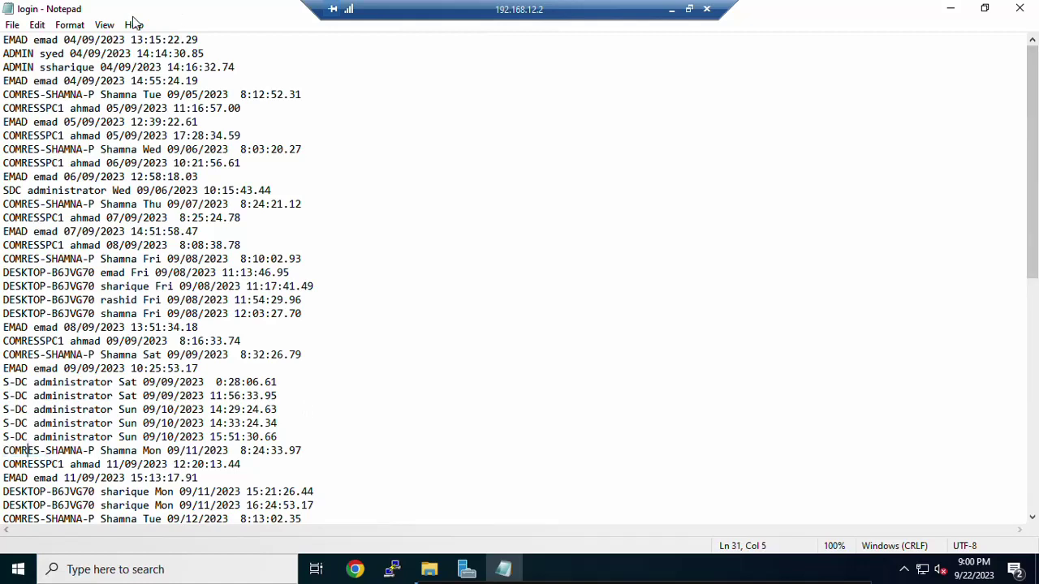
pyautogui.moveTo(4, 39); pyautogui.dragTo(323, 529)
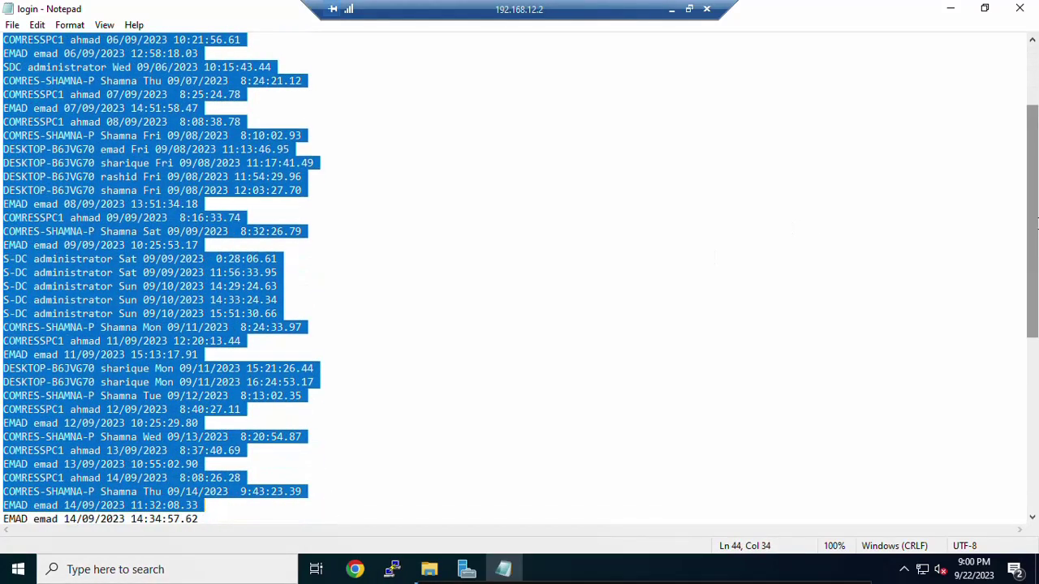
pyautogui.moveTo(1034, 280); pyautogui.dragTo(1034, 435)
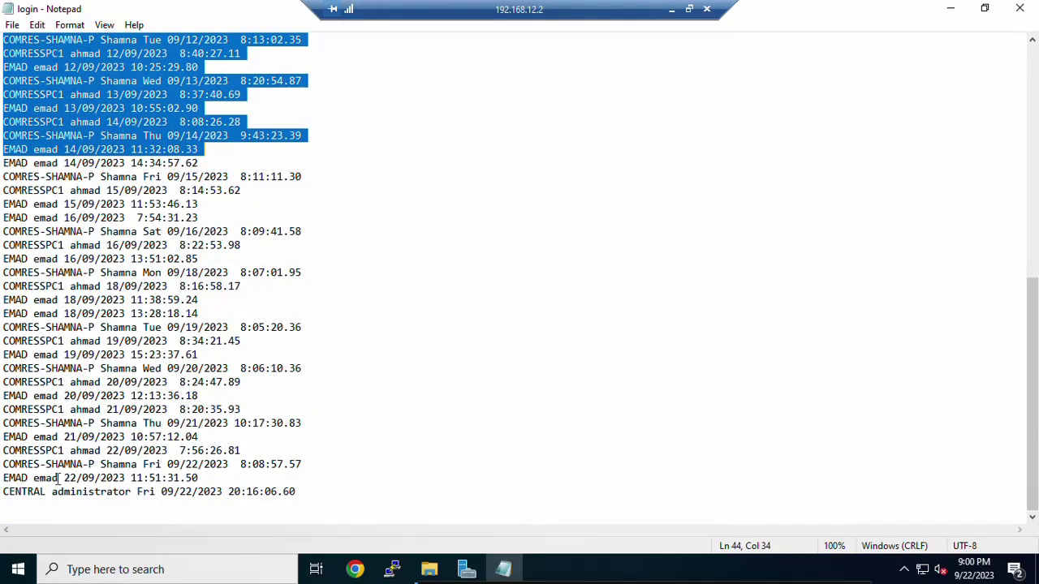
pyautogui.doubleClick(58, 479)
pyautogui.click(55, 479)
pyautogui.moveTo(314, 496); pyautogui.dragTo(2, 491)
pyautogui.click(510, 414)
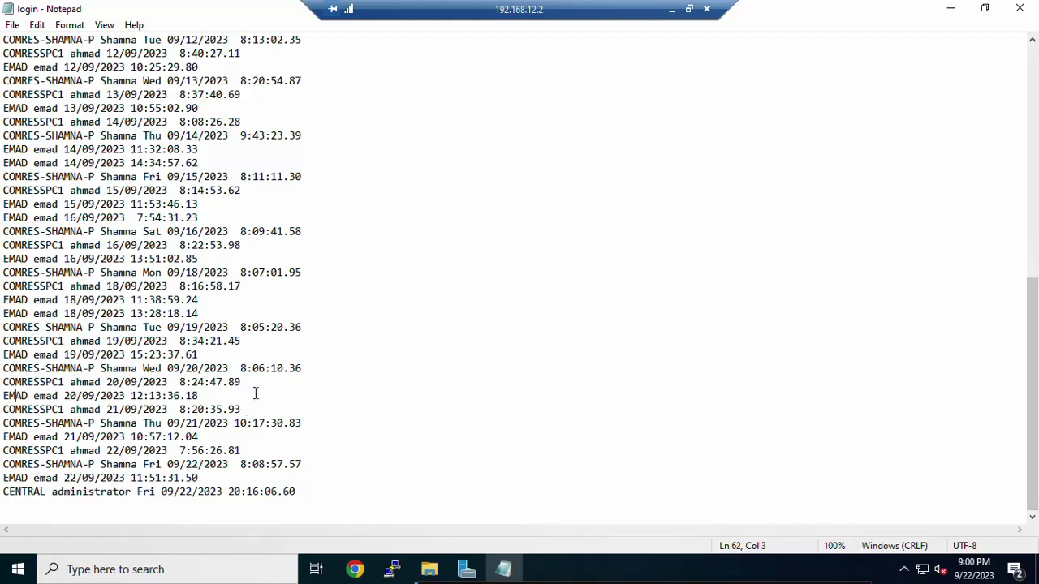
pyautogui.click(1020, 10)
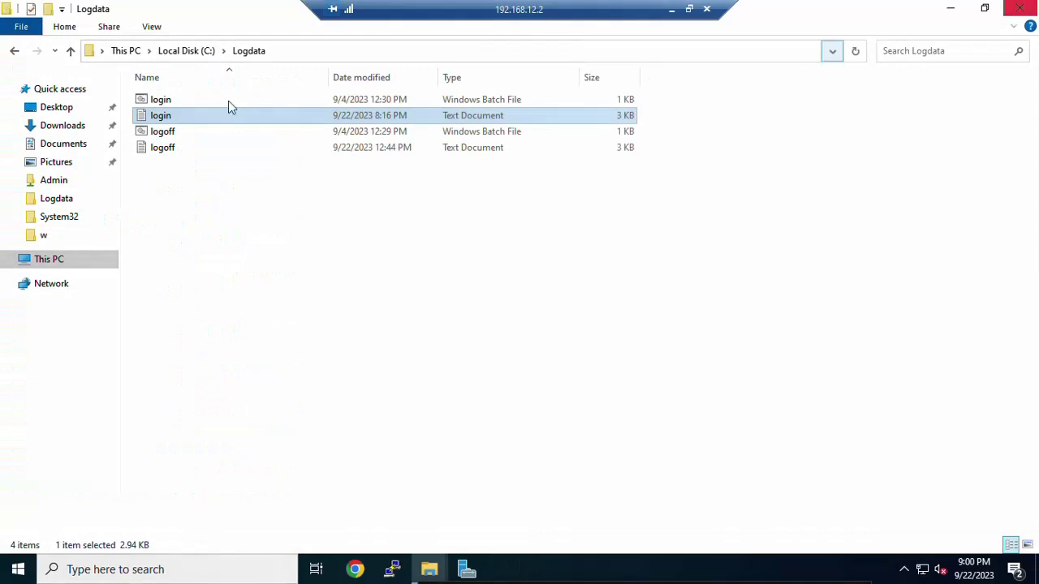
# - Open the logoff text log maximized in Notepad and review the latest entries
pyautogui.doubleClick(193, 148)
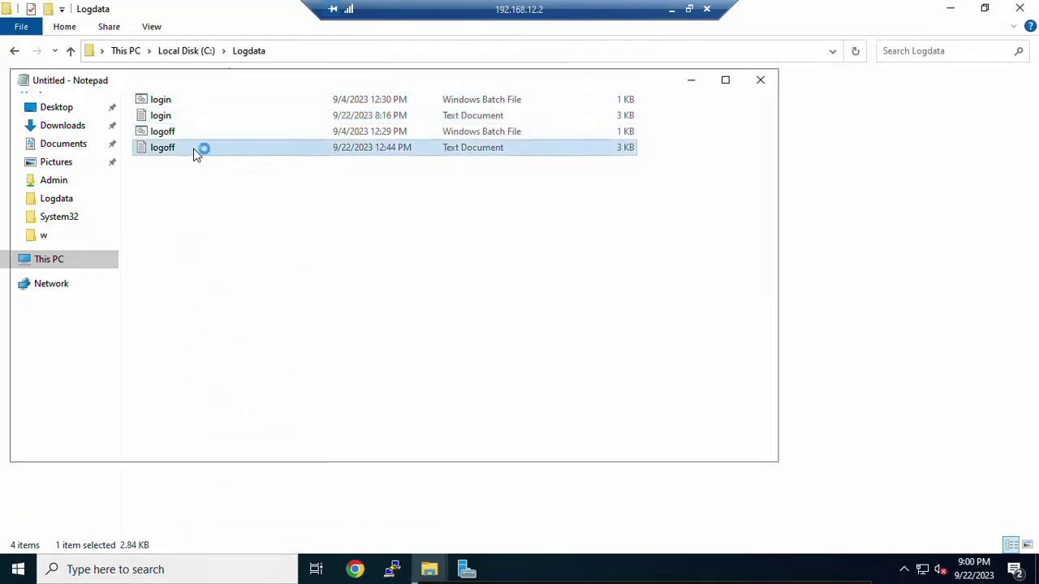
pyautogui.click(724, 80)
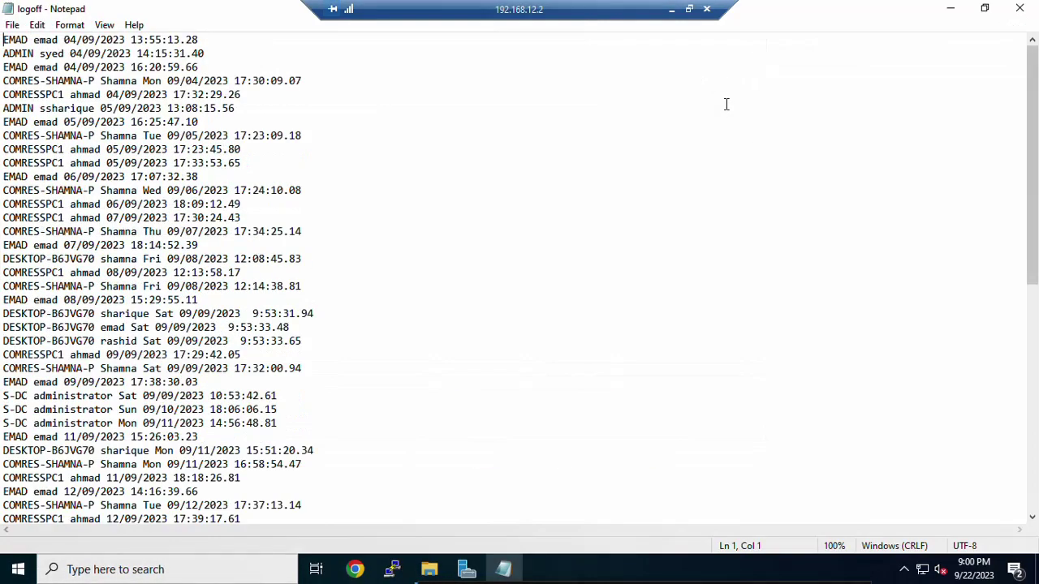
pyautogui.moveTo(1038, 159); pyautogui.dragTo(1025, 344)
pyautogui.scroll(-1, 1021, 372)
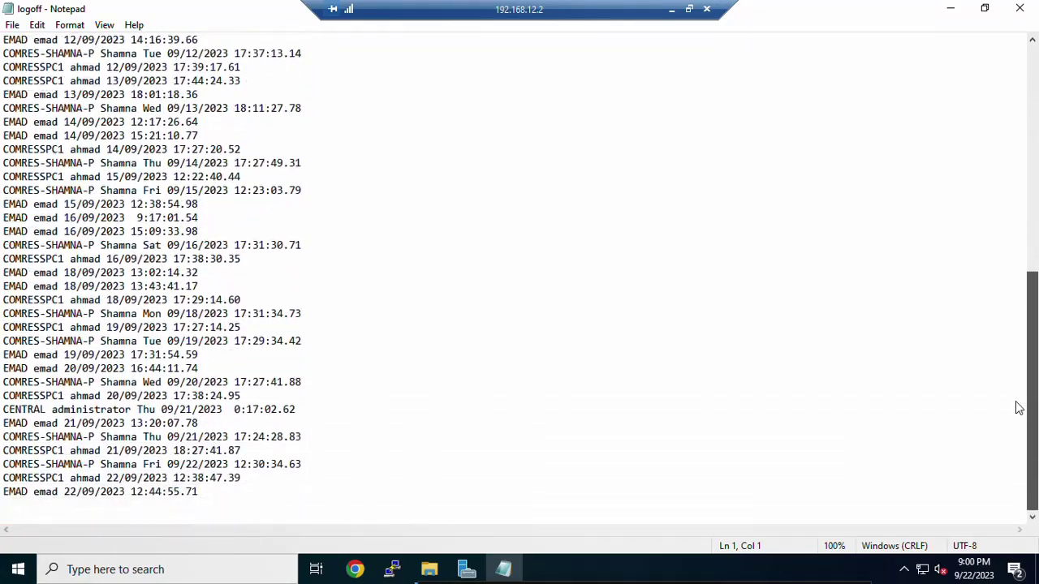
pyautogui.moveTo(241, 487); pyautogui.dragTo(3, 5)
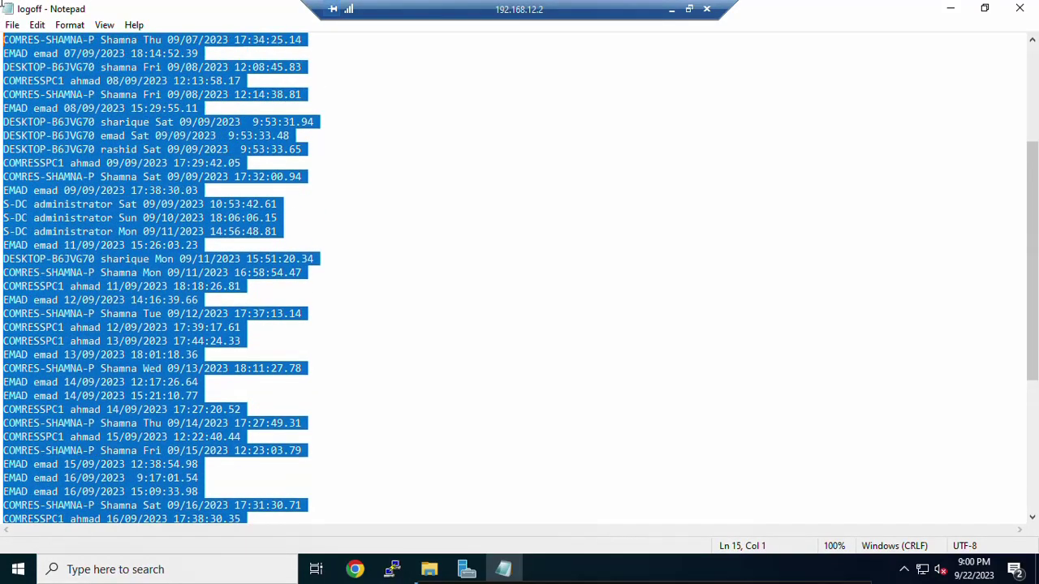
pyautogui.doubleClick(254, 272)
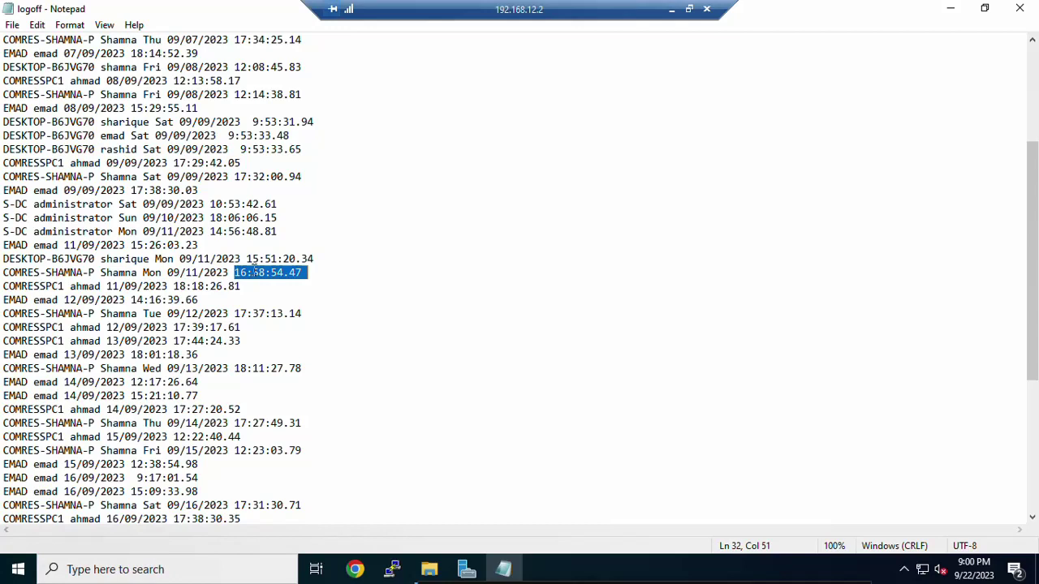
# - Search the log for the client username, retrying with Direction Up to find it
pyautogui.hotkey('ctrl', 'f')
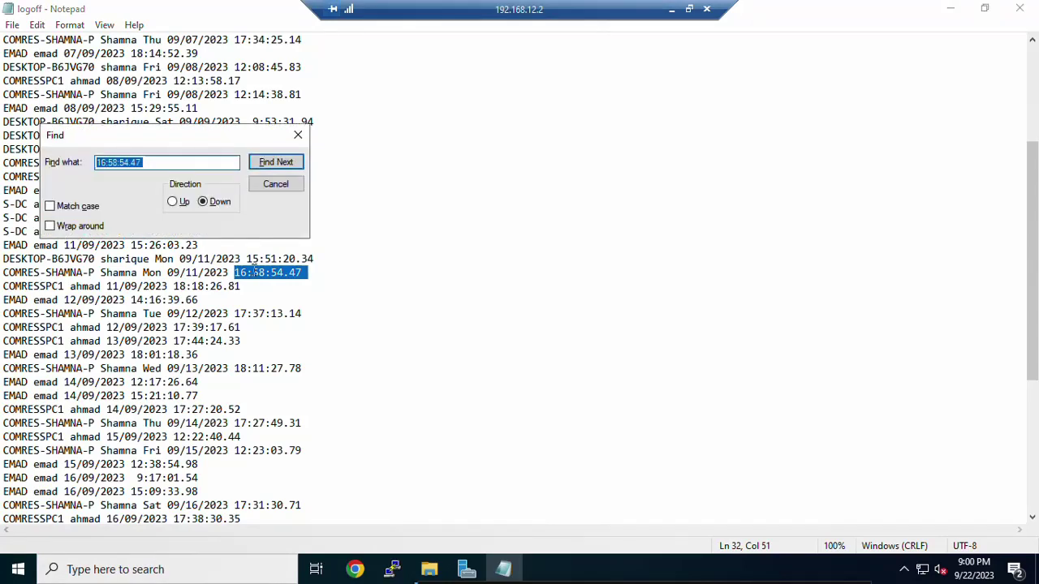
pyautogui.write('sharique')
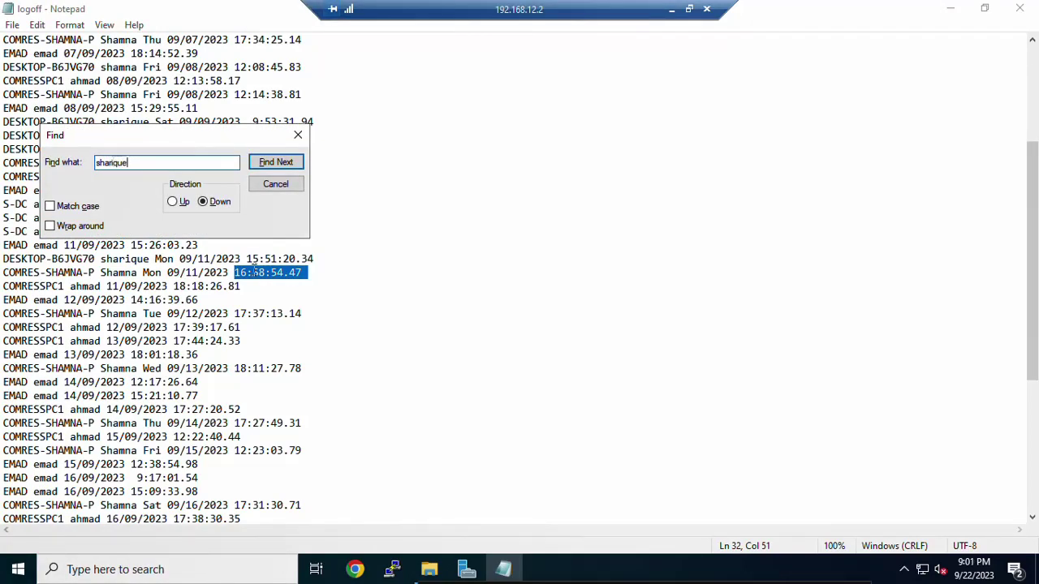
pyautogui.press('Return')
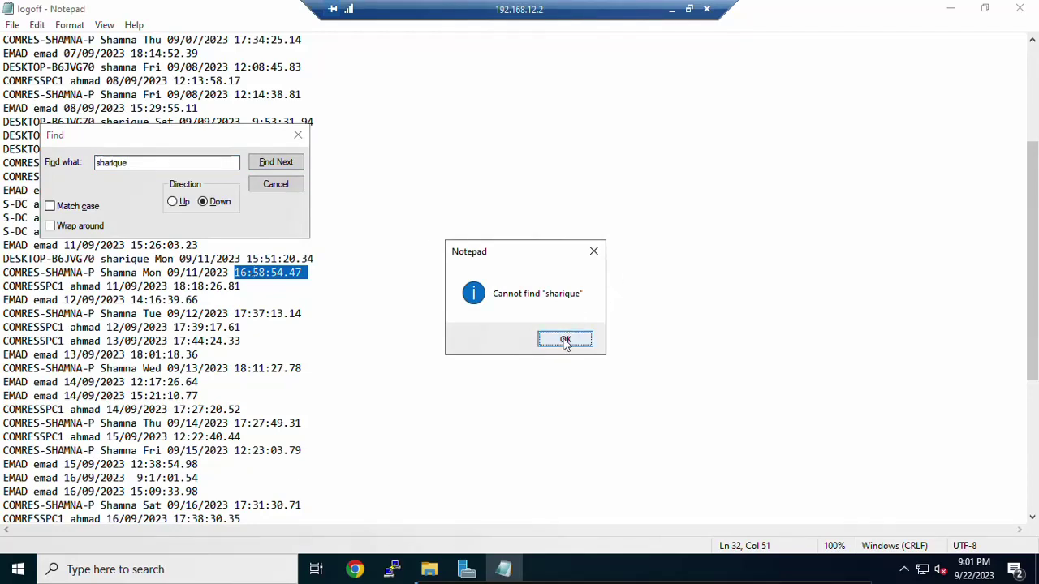
pyautogui.click(566, 341)
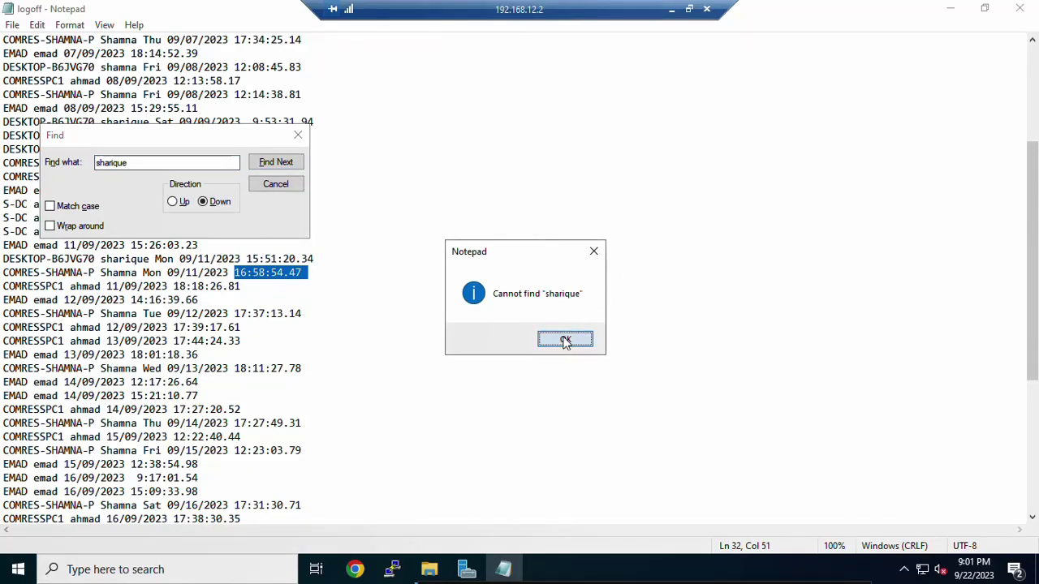
pyautogui.click(298, 135)
pyautogui.click(247, 245)
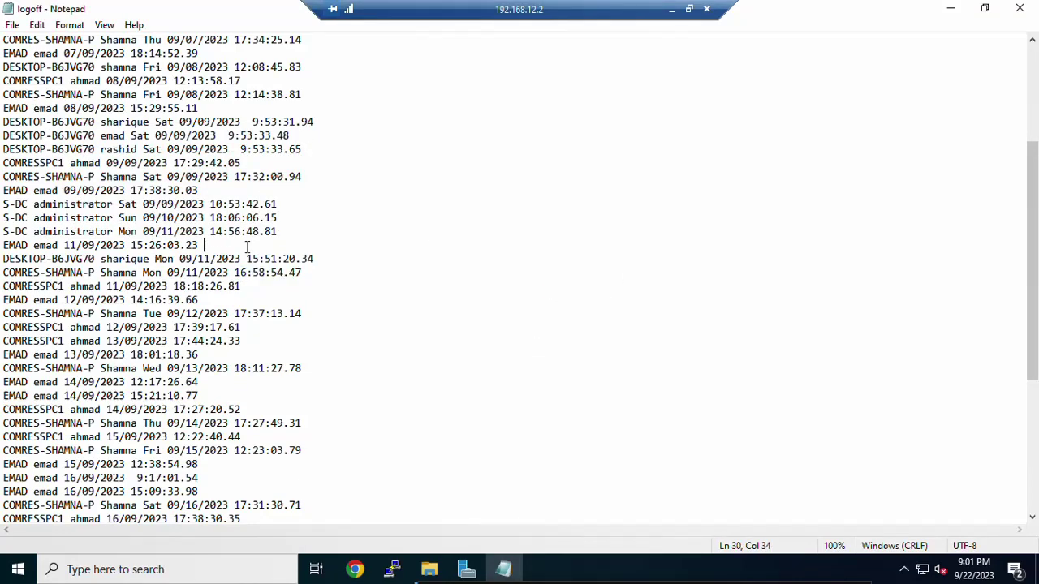
pyautogui.hotkey('ctrl', 'f')
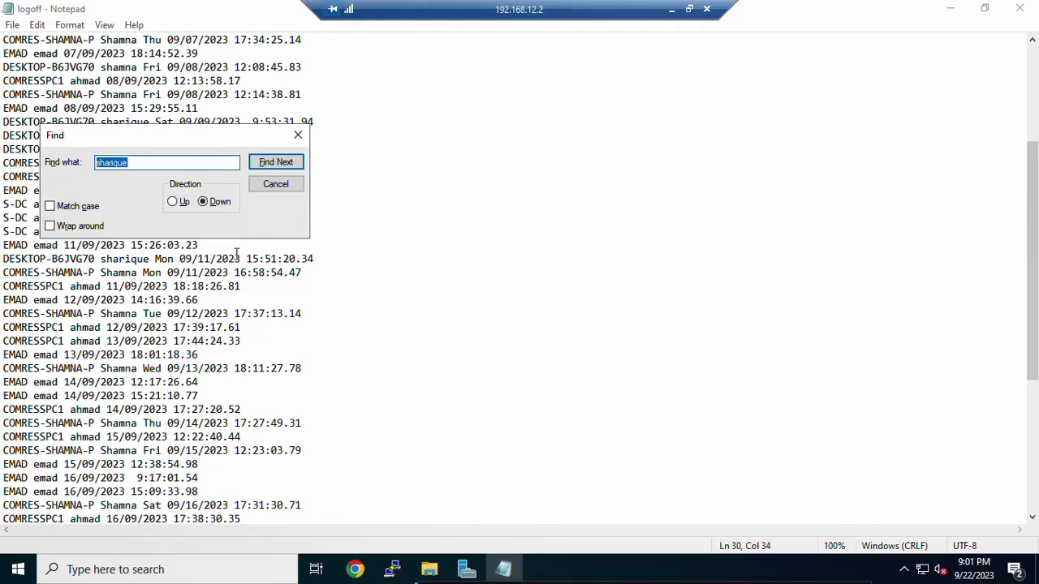
pyautogui.click(171, 205)
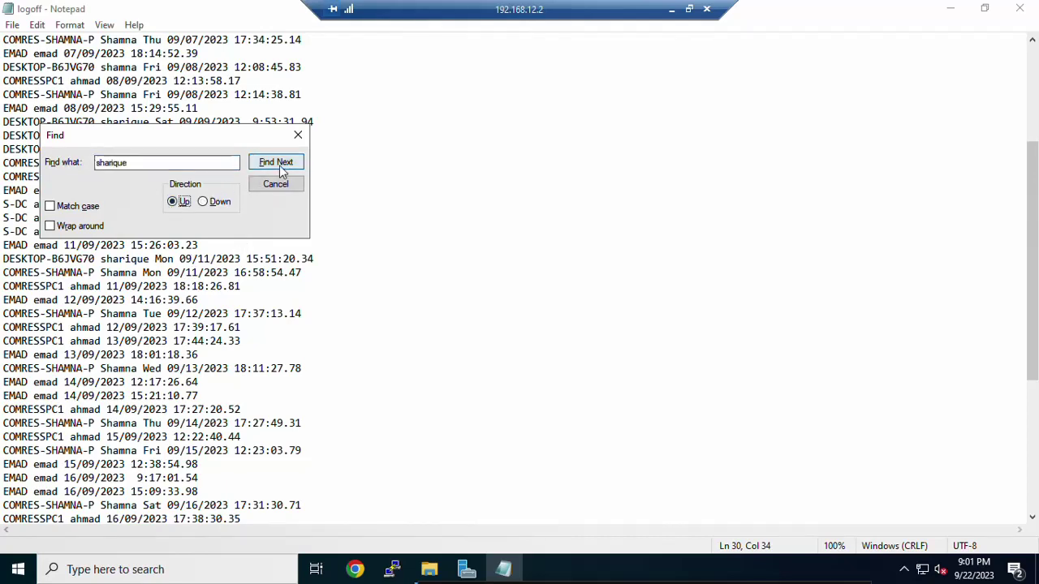
pyautogui.click(278, 163)
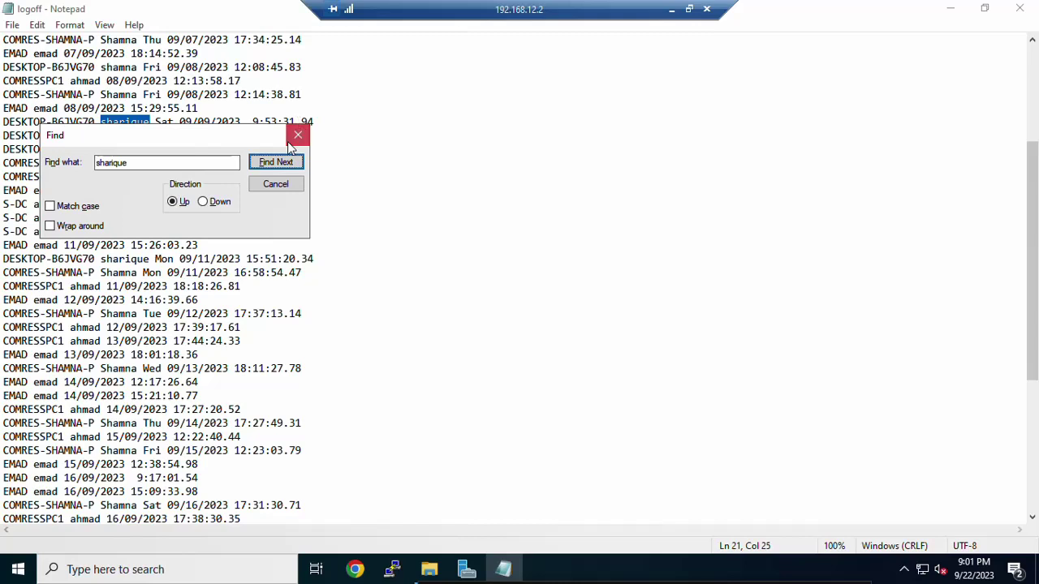
pyautogui.click(298, 134)
# - Inspect the found entry's DESKTOP-B6JVG70 computer name, username and Sat 09/09/2023 date
pyautogui.moveTo(320, 122); pyautogui.dragTo(2, 122)
pyautogui.doubleClick(3, 122)
pyautogui.click(2, 121)
pyautogui.moveTo(2, 122); pyautogui.dragTo(103, 120)
pyautogui.doubleClick(104, 121)
pyautogui.doubleClick(175, 121)
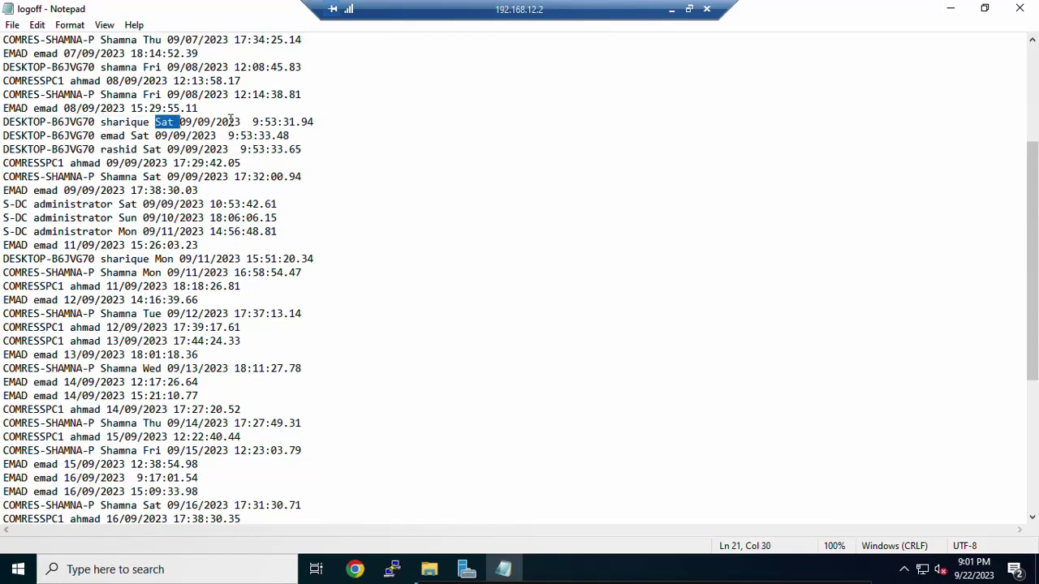
pyautogui.click(354, 131)
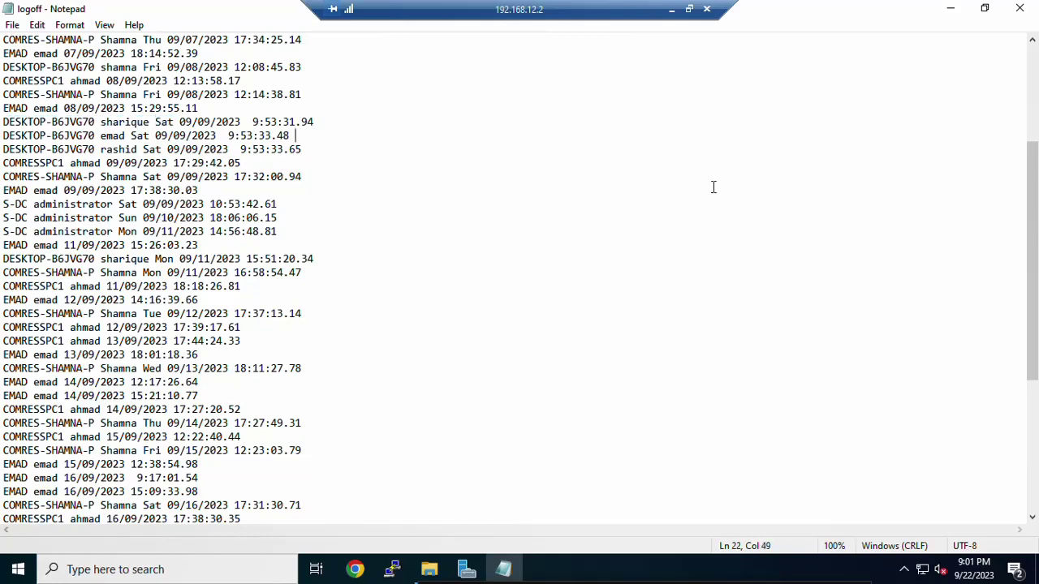